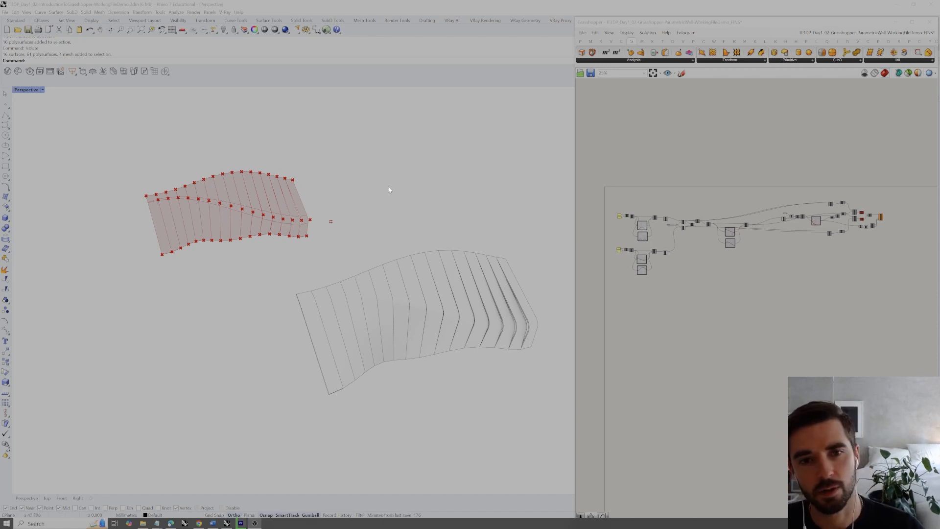
Step: Zoom to the baked wall fins and examine their curved, layered form from several angles
{"action": "right_click_drag", "start_coordinate": [330, 288], "coordinate": [431, 248]}
{"action": "left_click_drag", "start_coordinate": [493, 220], "coordinate": [263, 372]}
{"action": "type", "text": "zs"}
{"action": "key", "text": "Return"}
{"action": "left_click", "coordinate": [406, 444]}
{"action": "scroll", "coordinate": [353, 307], "scroll_direction": "down", "scroll_amount": 6}
{"action": "right_click_drag", "start_coordinate": [353, 308], "coordinate": [461, 265]}
{"action": "scroll", "coordinate": [469, 279], "scroll_direction": "up", "scroll_amount": 7}
{"action": "scroll", "coordinate": [529, 283], "scroll_direction": "down", "scroll_amount": 4}
{"action": "right_click_drag", "start_coordinate": [313, 248], "coordinate": [398, 266]}
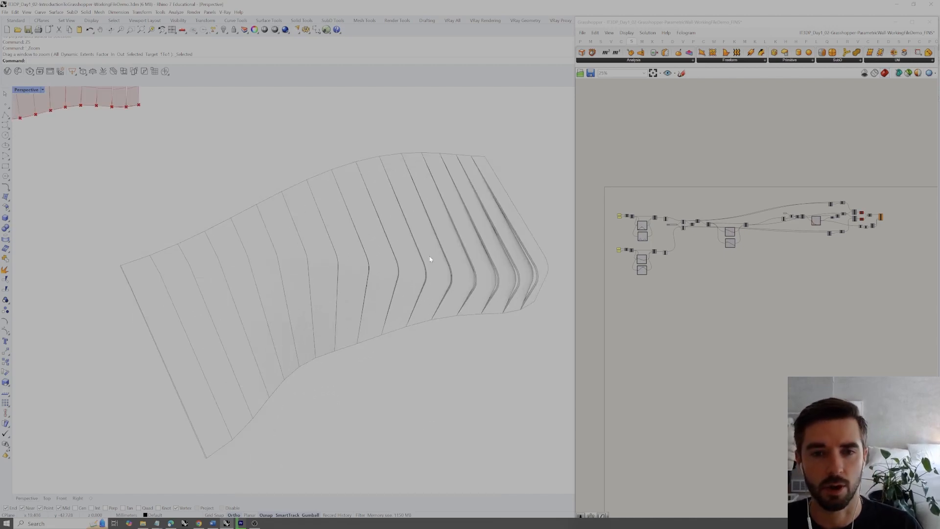
{"action": "mouse_move", "coordinate": [443, 257]}
{"action": "right_mouse_down"}
{"action": "mouse_move", "coordinate": [424, 283]}
{"action": "mouse_move", "coordinate": [325, 258]}
{"action": "mouse_move", "coordinate": [443, 260]}
{"action": "right_mouse_up"}
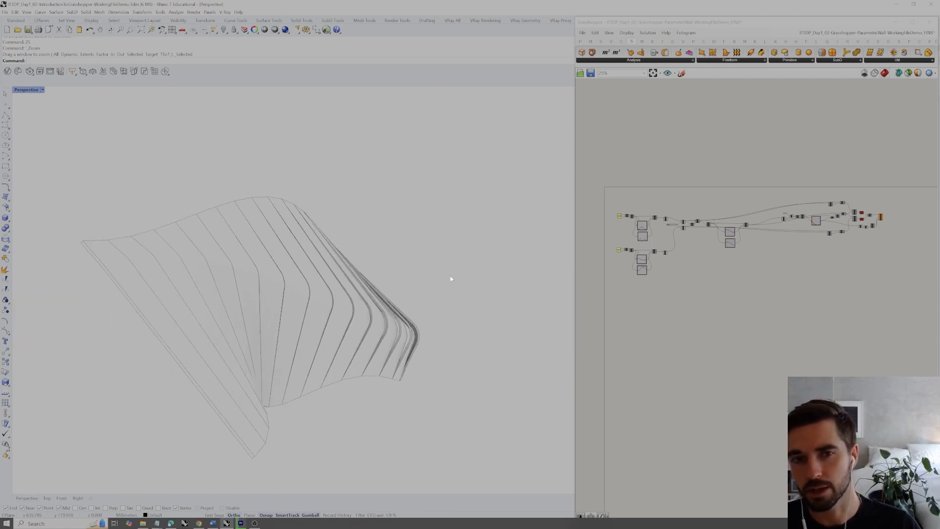
{"action": "right_click_drag", "start_coordinate": [411, 281], "coordinate": [377, 294]}
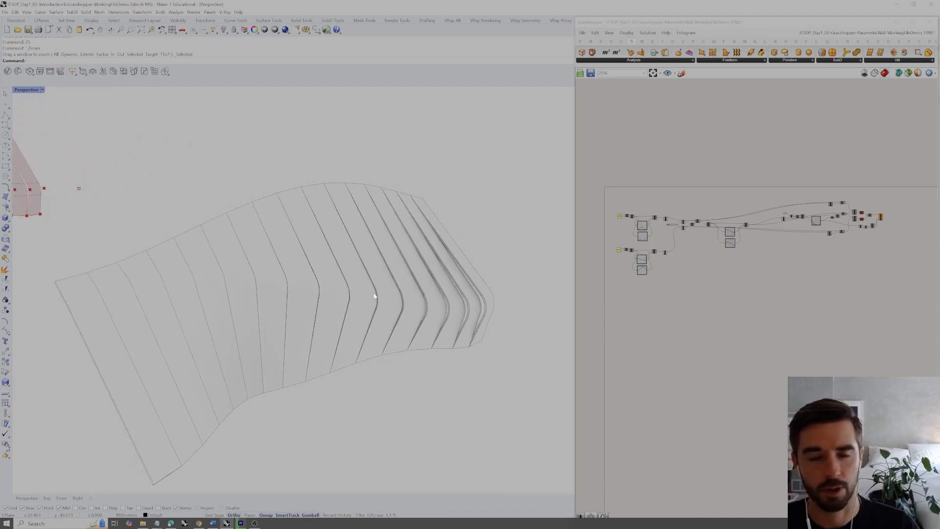
{"action": "scroll", "coordinate": [407, 289], "scroll_direction": "down", "scroll_amount": 6}
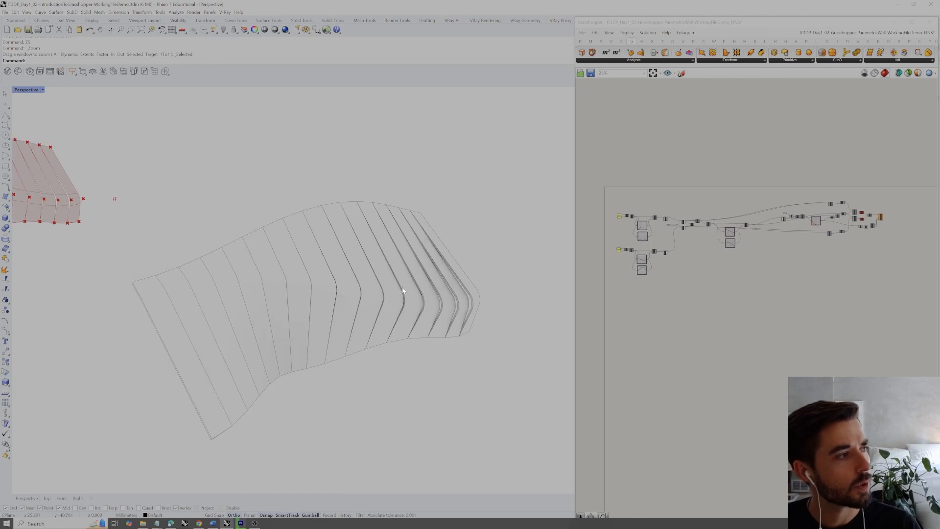
{"action": "right_click_drag", "start_coordinate": [413, 291], "coordinate": [417, 299]}
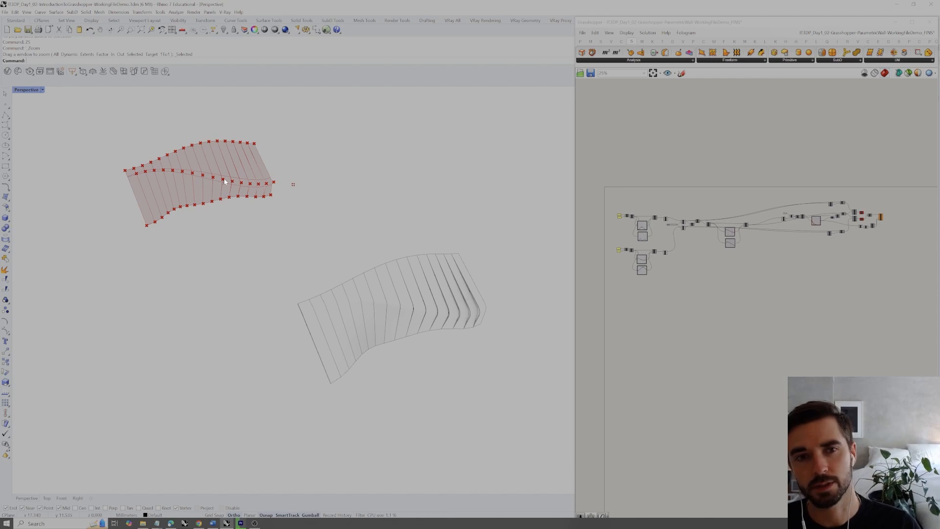
Step: Copy the first part of the Grasshopper definition, up to the second pair of graph mappers, into a new document
{"action": "left_click", "coordinate": [713, 183]}
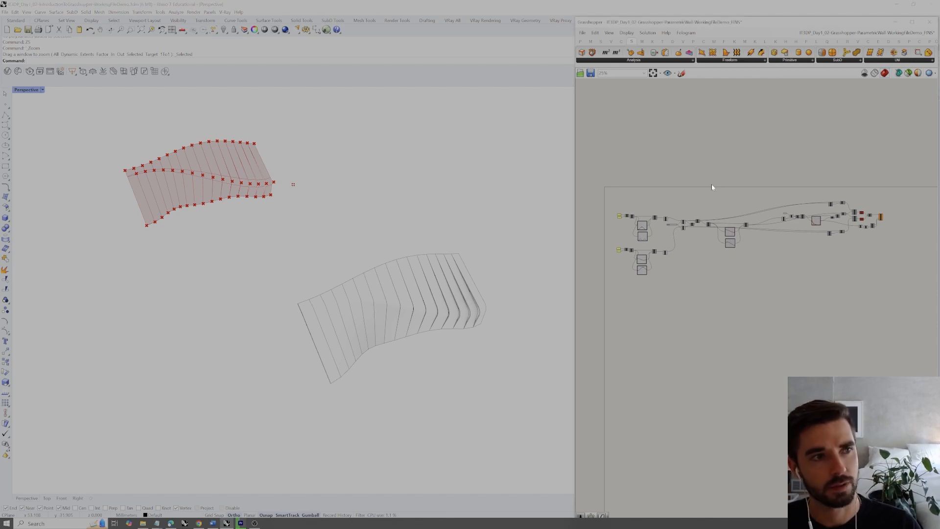
{"action": "scroll", "coordinate": [680, 194], "scroll_direction": "up", "scroll_amount": 1}
{"action": "left_click_drag", "start_coordinate": [778, 216], "coordinate": [613, 286]}
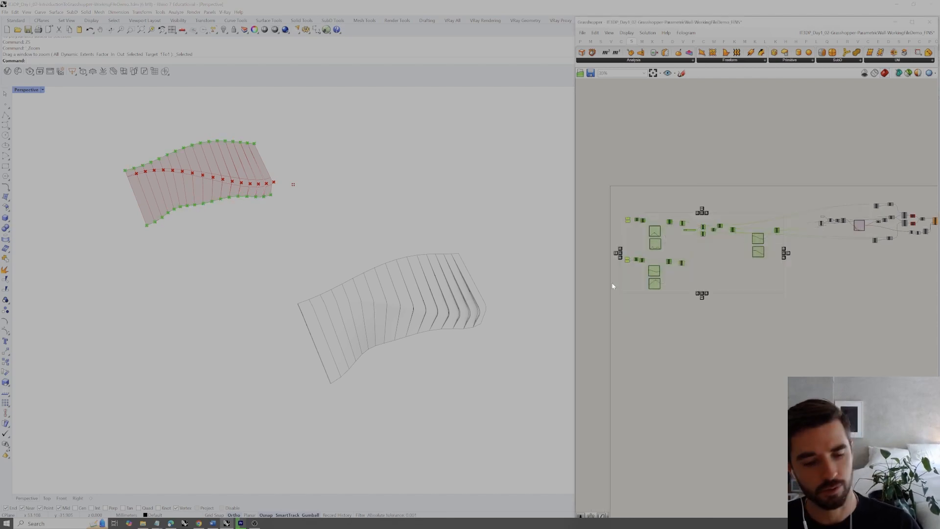
{"action": "left_click", "coordinate": [745, 304]}
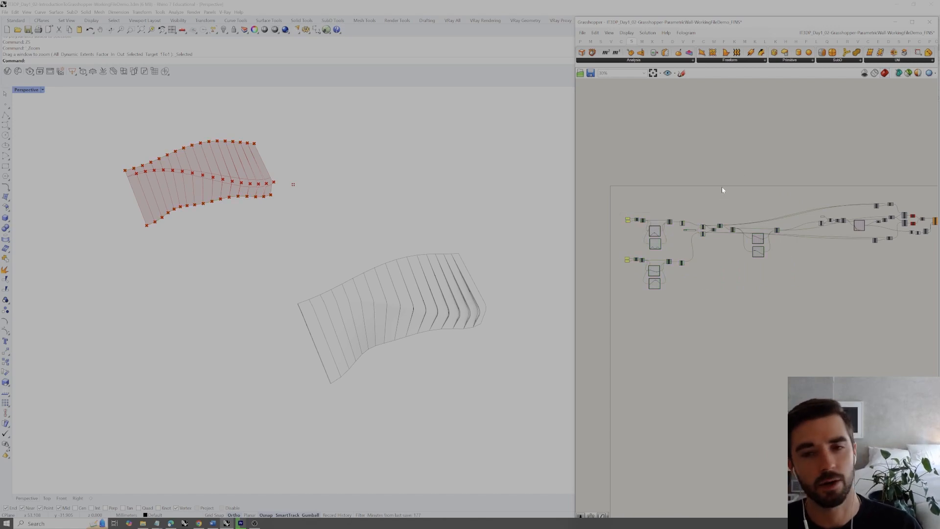
{"action": "left_click", "coordinate": [583, 32]}
{"action": "left_click", "coordinate": [602, 40]}
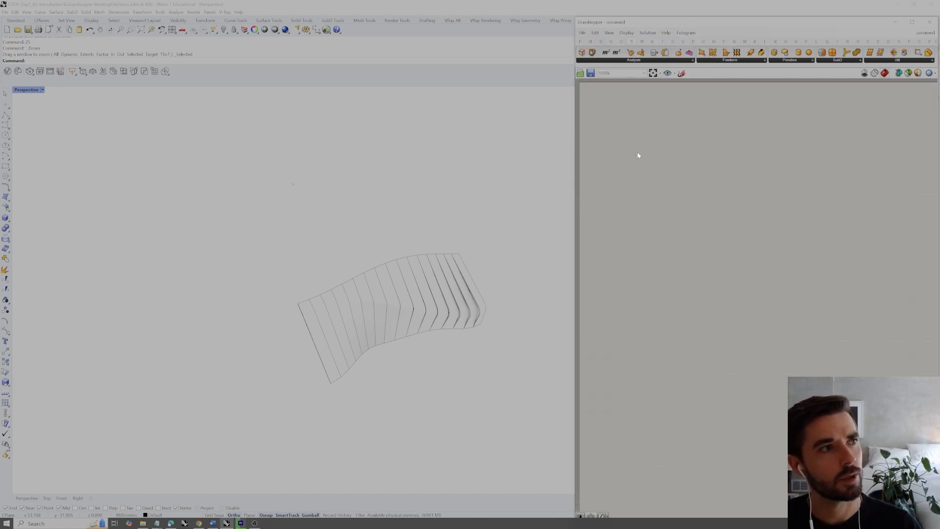
{"action": "key", "text": "ctrl+v"}
{"action": "scroll", "coordinate": [655, 150], "scroll_direction": "down", "scroll_amount": 4}
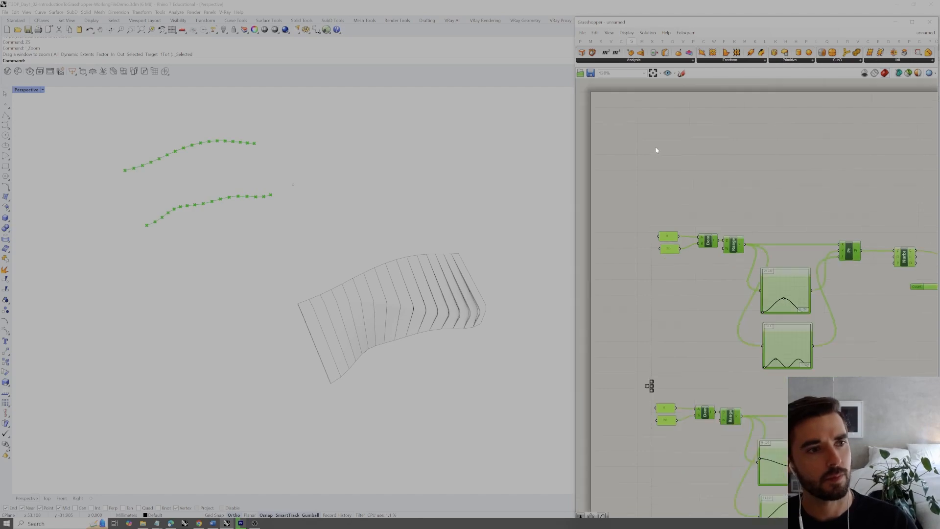
{"action": "right_click_drag", "start_coordinate": [763, 170], "coordinate": [721, 168]}
{"action": "left_click", "coordinate": [703, 169]}
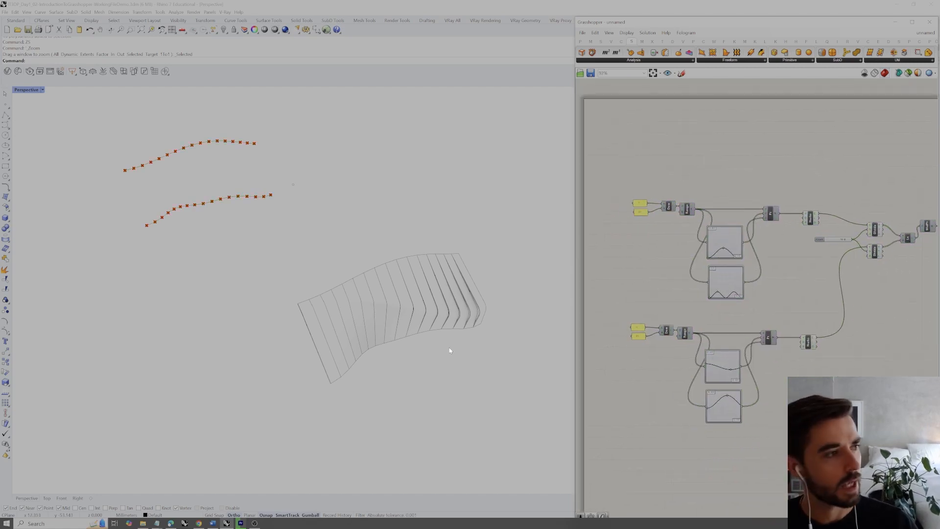
Step: Hide the baked wall polysurfaces in the Rhino viewport and frame the two remaining curves
{"action": "left_click_drag", "start_coordinate": [513, 247], "coordinate": [291, 391]}
{"action": "type", "text": "h"}
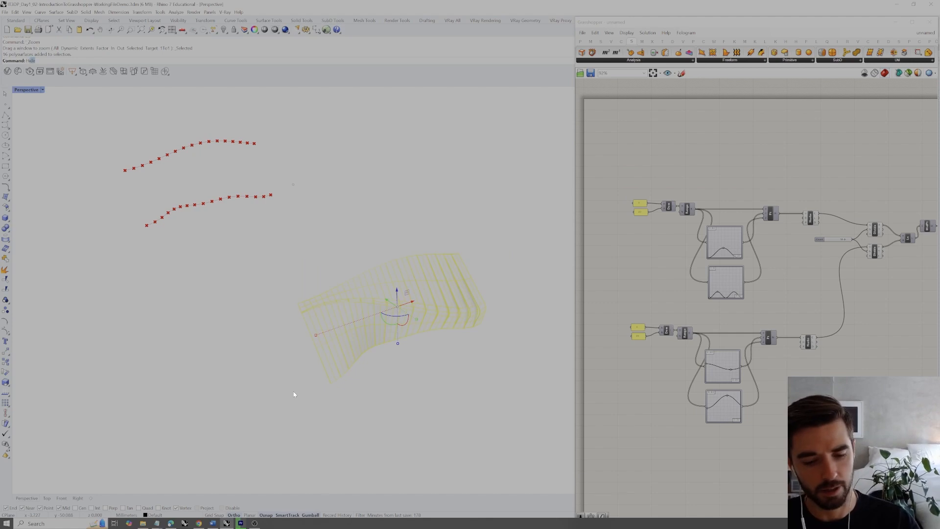
{"action": "key", "text": "Return"}
{"action": "right_click_drag", "start_coordinate": [292, 393], "coordinate": [349, 305]}
{"action": "right_click_drag", "start_coordinate": [211, 260], "coordinate": [384, 263], "text": "shift"}
{"action": "scroll", "coordinate": [259, 254], "scroll_direction": "up", "scroll_amount": 6}
{"action": "right_click_drag", "start_coordinate": [314, 269], "coordinate": [366, 234]}
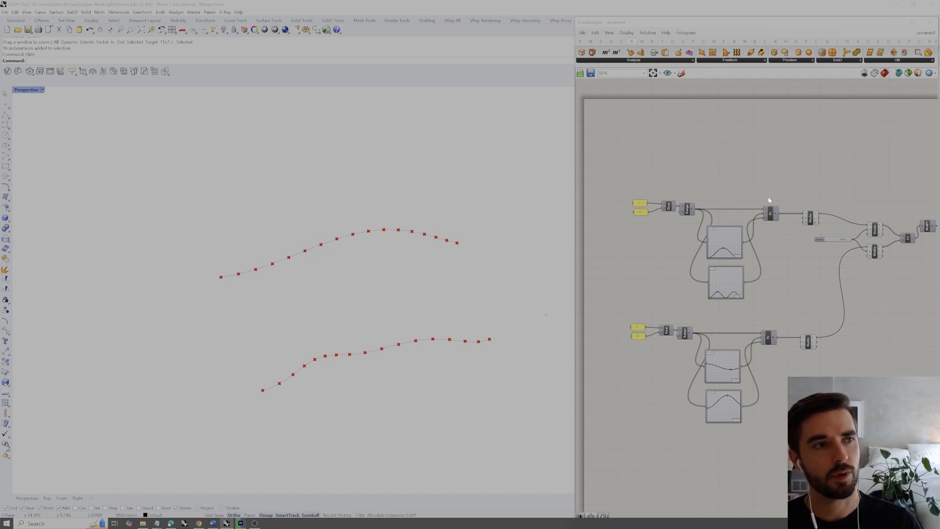
Step: Turn on the preview of the two Construct Point components fed by the first graph mappers
{"action": "right_click_drag", "start_coordinate": [768, 198], "coordinate": [765, 188]}
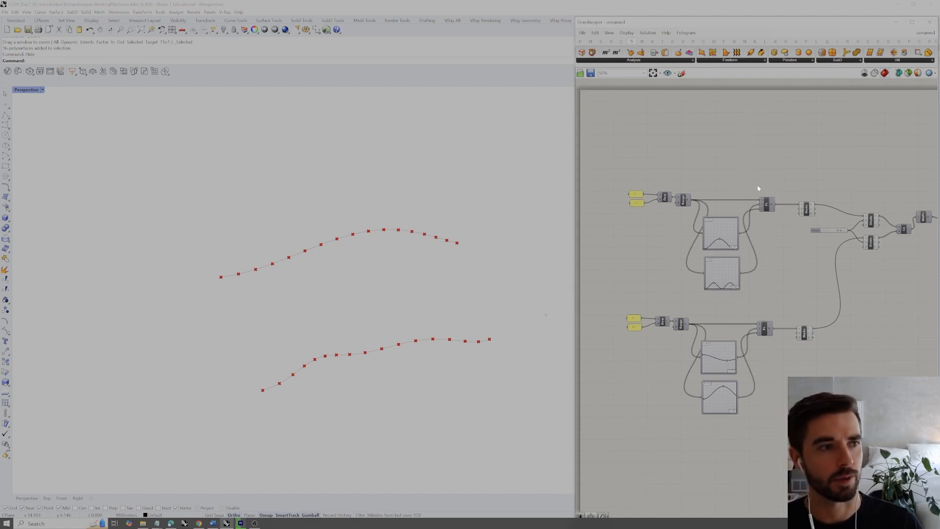
{"action": "right_click_drag", "start_coordinate": [766, 189], "coordinate": [704, 161]}
{"action": "left_click_drag", "start_coordinate": [598, 133], "coordinate": [777, 438]}
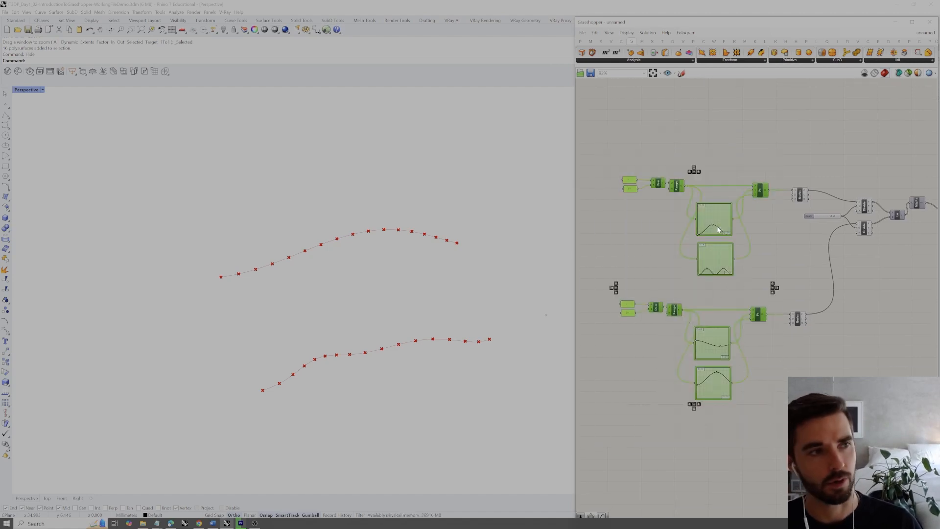
{"action": "left_click", "coordinate": [763, 146]}
{"action": "left_click_drag", "start_coordinate": [779, 164], "coordinate": [753, 293]}
{"action": "right_click", "coordinate": [764, 273]}
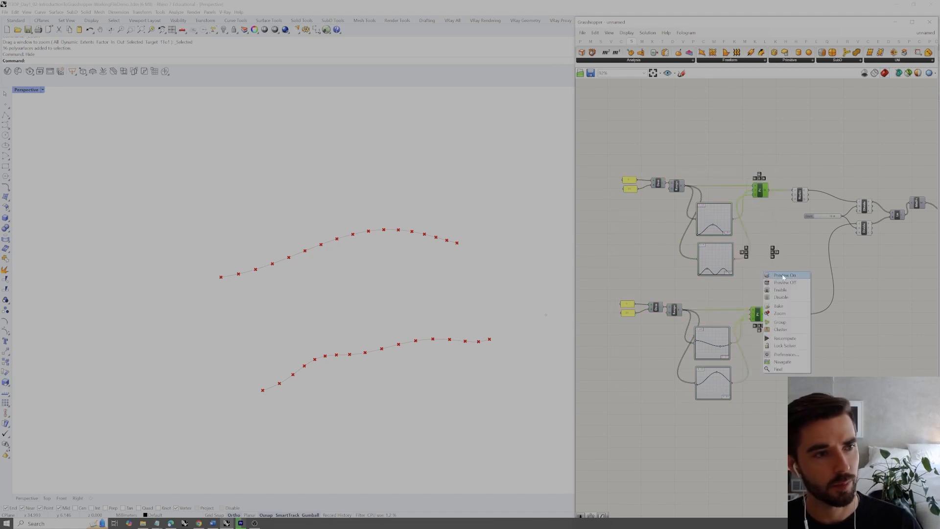
{"action": "left_click", "coordinate": [783, 275]}
{"action": "left_click", "coordinate": [789, 269]}
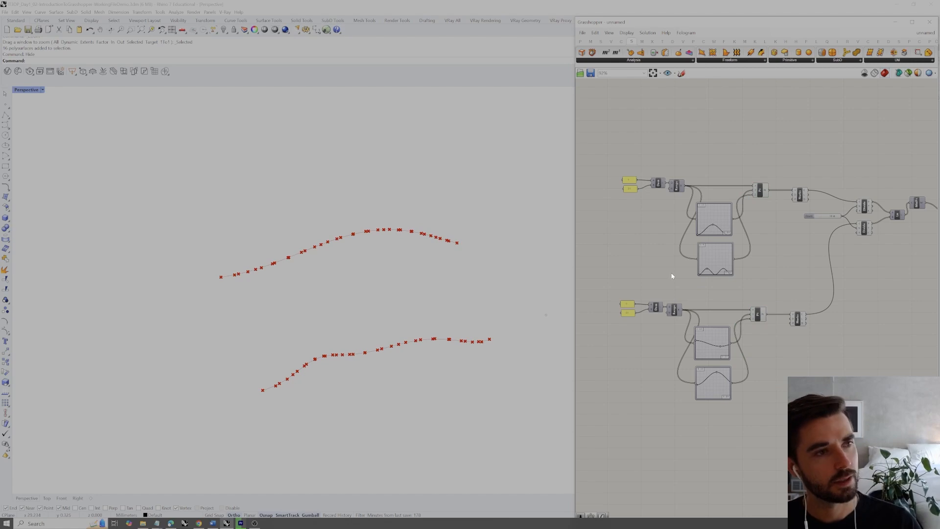
{"action": "right_click_drag", "start_coordinate": [333, 363], "coordinate": [346, 352]}
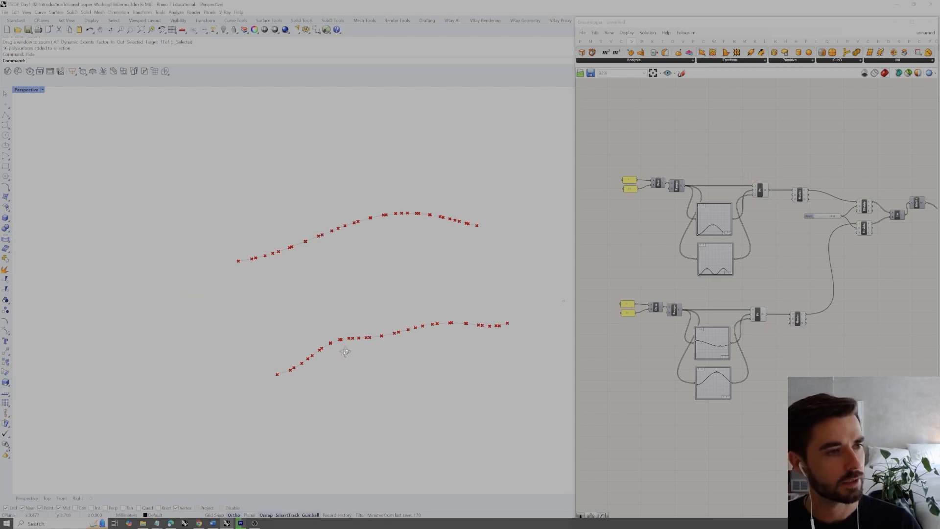
Step: Turn the preview of the two Construct Point components back off
{"action": "left_click_drag", "start_coordinate": [774, 161], "coordinate": [726, 339]}
{"action": "right_click", "coordinate": [772, 269]}
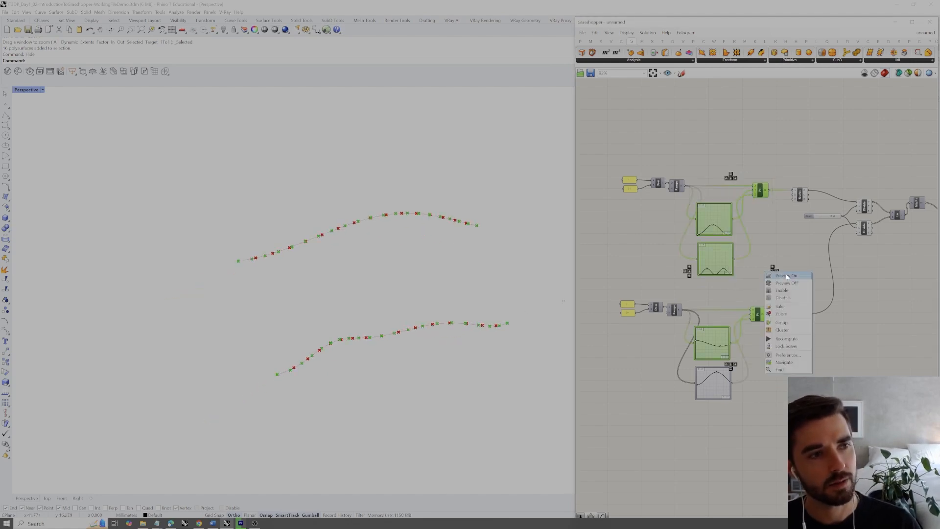
{"action": "left_click", "coordinate": [787, 284]}
{"action": "left_click", "coordinate": [779, 254]}
Step: Turn off the preview of the two curve components that feed the Divide Curve components
{"action": "right_click_drag", "start_coordinate": [795, 244], "coordinate": [742, 242]}
{"action": "left_click_drag", "start_coordinate": [769, 150], "coordinate": [738, 330]}
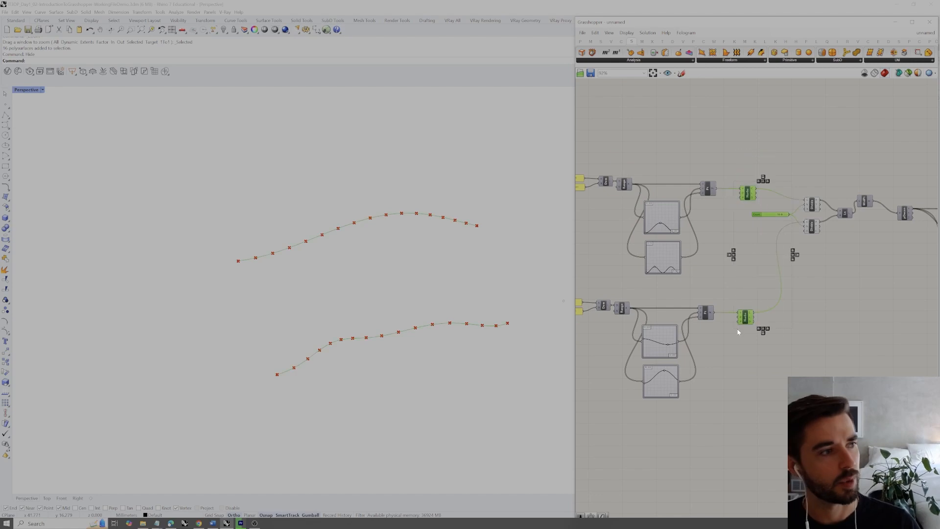
{"action": "left_click", "coordinate": [789, 340]}
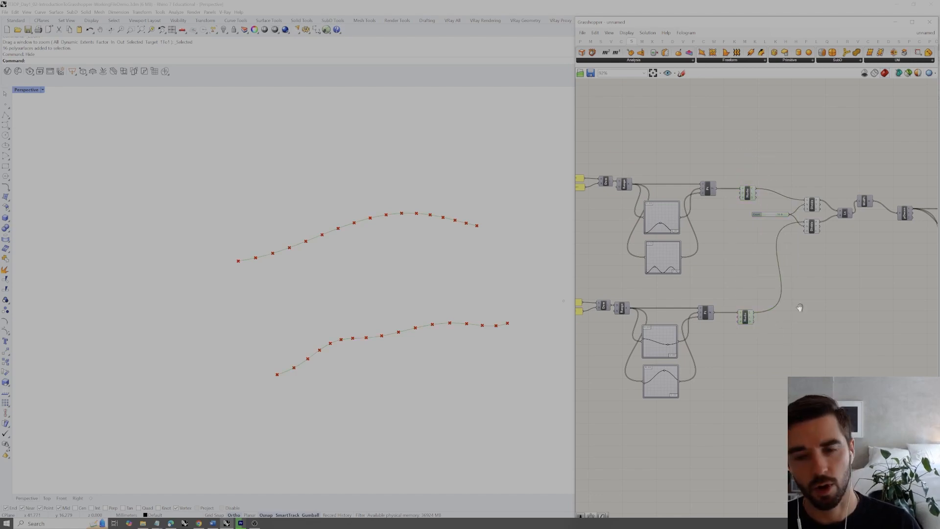
{"action": "right_click_drag", "start_coordinate": [800, 307], "coordinate": [790, 314]}
{"action": "right_click_drag", "start_coordinate": [445, 319], "coordinate": [385, 317]}
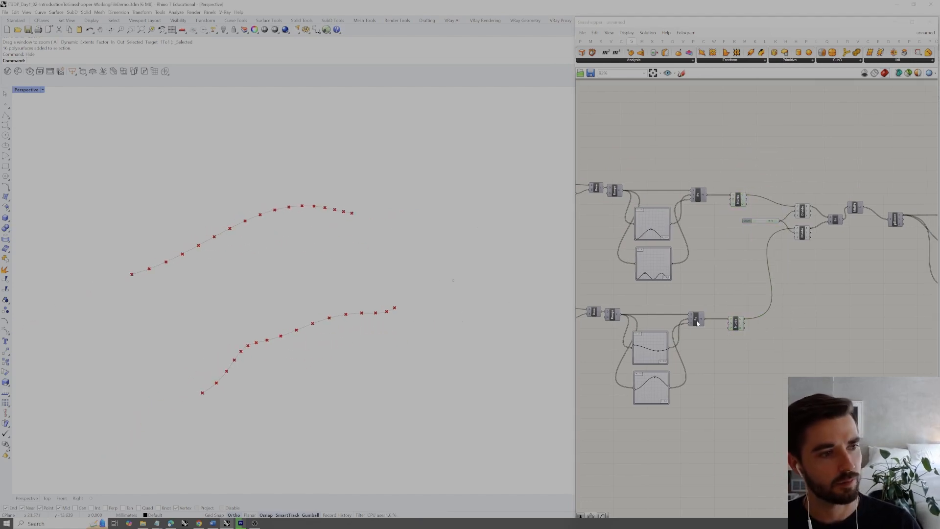
{"action": "right_click_drag", "start_coordinate": [743, 254], "coordinate": [714, 262]}
{"action": "left_click_drag", "start_coordinate": [733, 177], "coordinate": [701, 344]}
{"action": "right_click", "coordinate": [713, 278]}
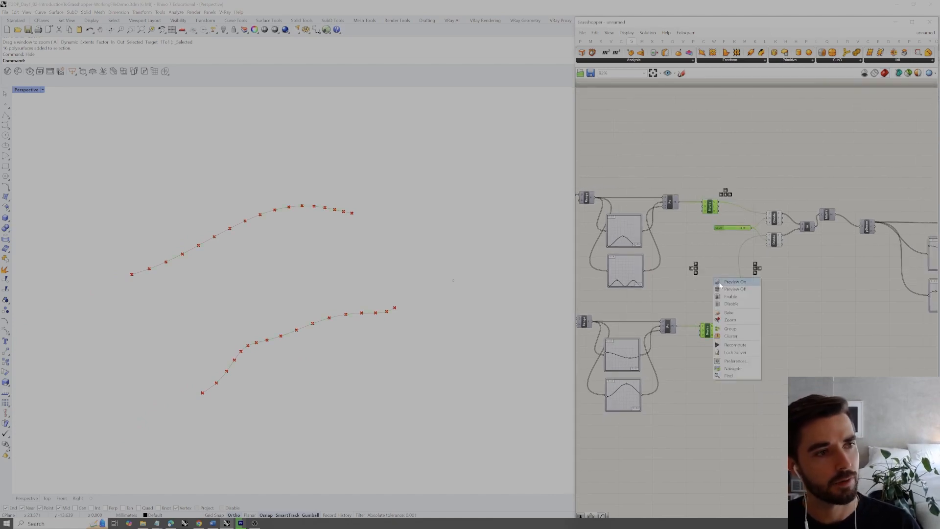
{"action": "left_click", "coordinate": [735, 289]}
{"action": "right_click_drag", "start_coordinate": [806, 299], "coordinate": [768, 319]}
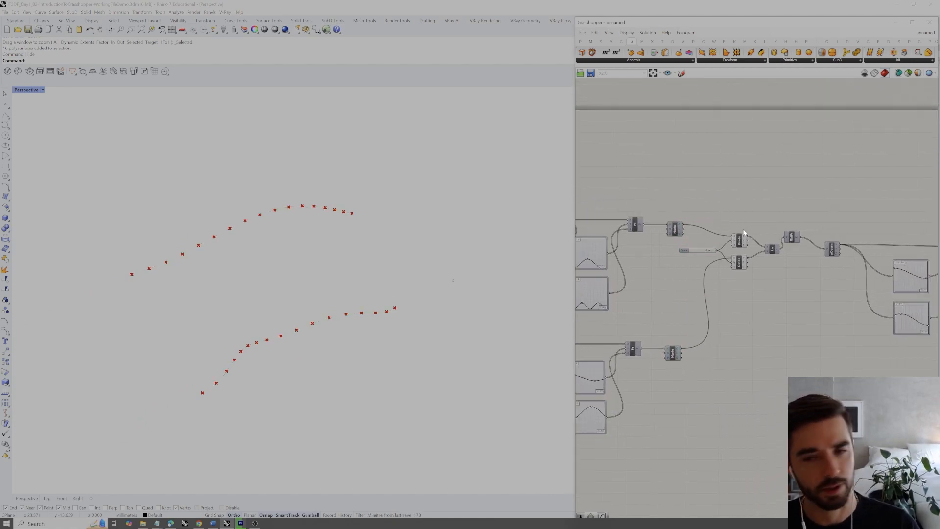
Step: Highlight the points of the two Divide Curve components and turn on the preview of the Line component connecting them
{"action": "scroll", "coordinate": [739, 227], "scroll_direction": "up", "scroll_amount": 2}
{"action": "left_click_drag", "start_coordinate": [755, 221], "coordinate": [727, 270]}
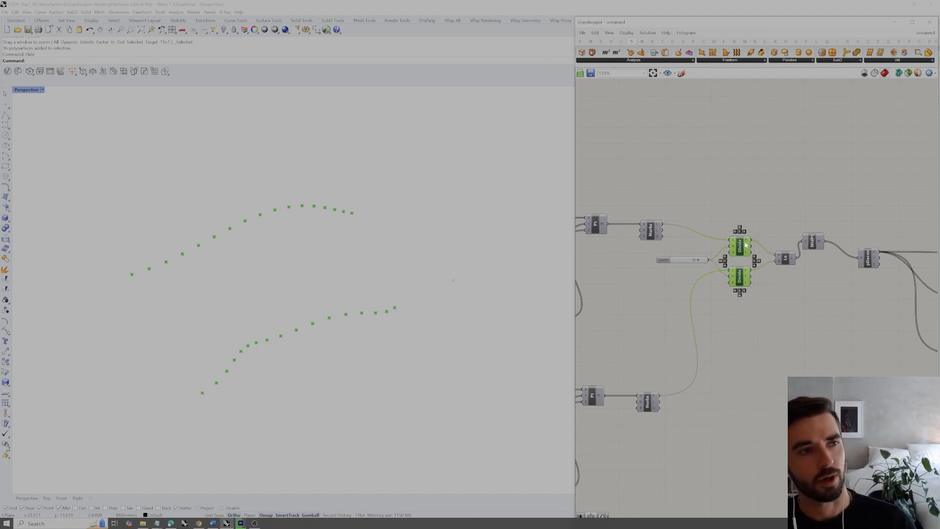
{"action": "left_click", "coordinate": [745, 232]}
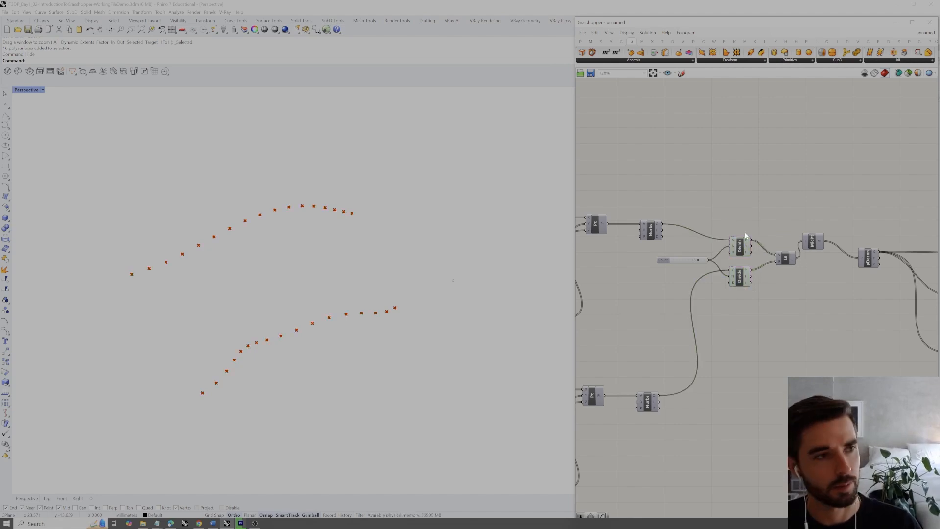
{"action": "right_click_drag", "start_coordinate": [765, 246], "coordinate": [713, 246]}
{"action": "left_click", "coordinate": [733, 255]}
{"action": "right_click", "coordinate": [733, 273]}
{"action": "left_click", "coordinate": [754, 277]}
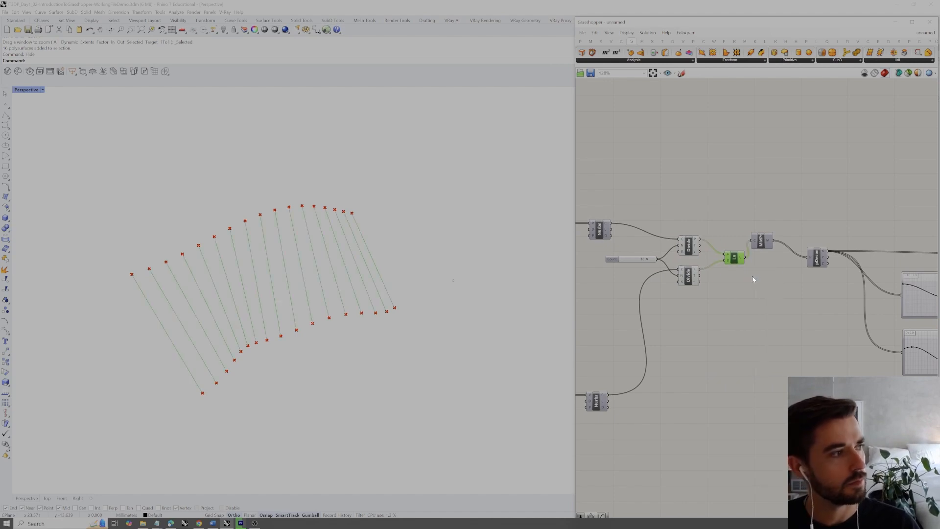
Step: Align the curve midpoint component with the Line component and turn on its preview
{"action": "left_click_drag", "start_coordinate": [768, 246], "coordinate": [764, 259]}
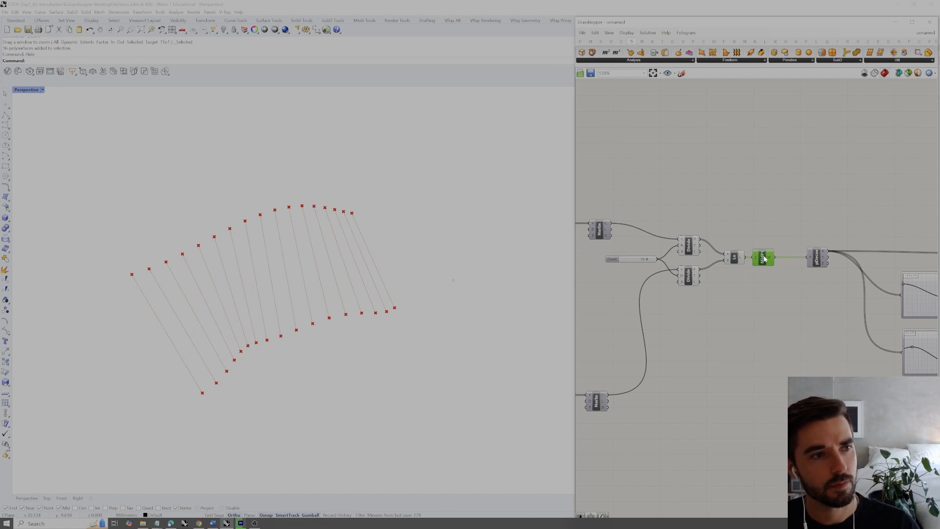
{"action": "right_click", "coordinate": [777, 236]}
{"action": "left_click", "coordinate": [798, 240]}
{"action": "left_click", "coordinate": [787, 210]}
{"action": "right_click_drag", "start_coordinate": [422, 307], "coordinate": [366, 293]}
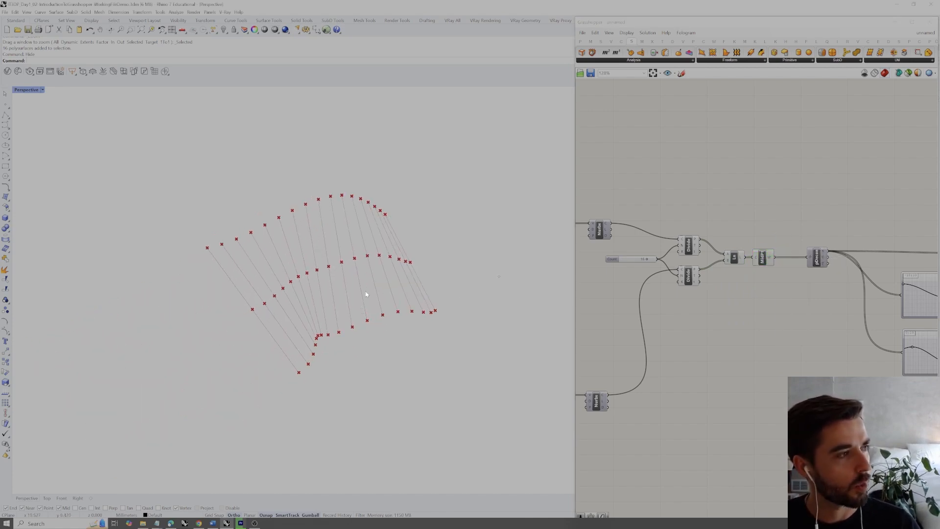
Step: Turn on the preview of the Construct Point component that recombines the deconstructed midpoints through the two graph mappers
{"action": "right_click_drag", "start_coordinate": [777, 231], "coordinate": [745, 226]}
{"action": "left_click_drag", "start_coordinate": [766, 226], "coordinate": [711, 281]}
{"action": "right_click", "coordinate": [742, 269]}
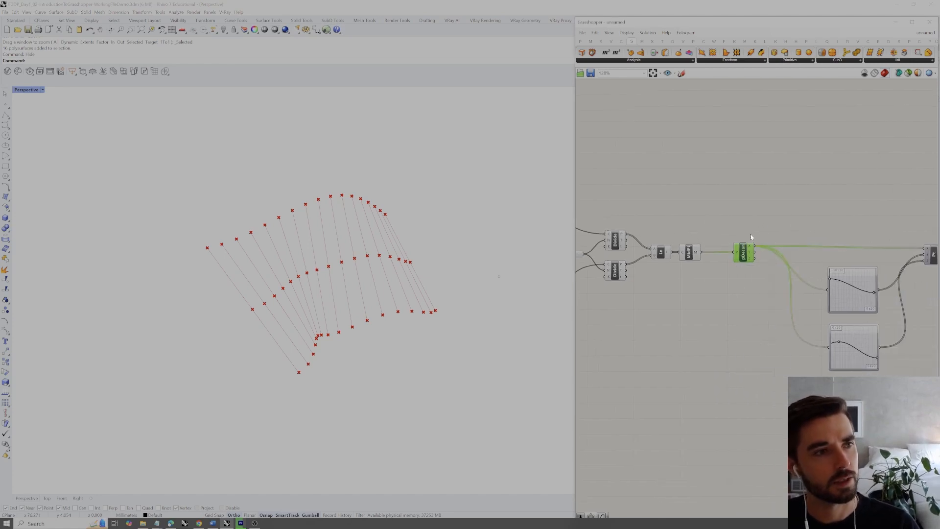
{"action": "left_click", "coordinate": [777, 219]}
{"action": "right_click_drag", "start_coordinate": [766, 232], "coordinate": [684, 227]}
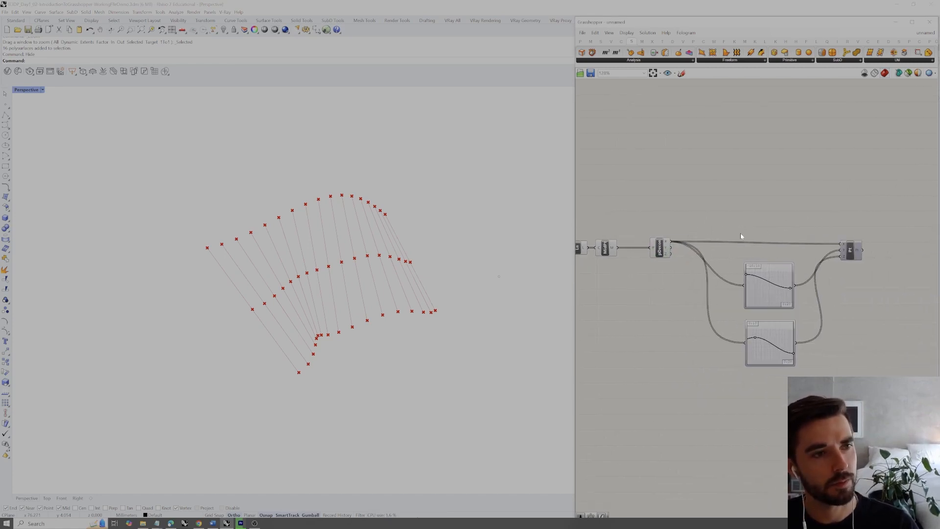
{"action": "left_click_drag", "start_coordinate": [876, 230], "coordinate": [839, 271]}
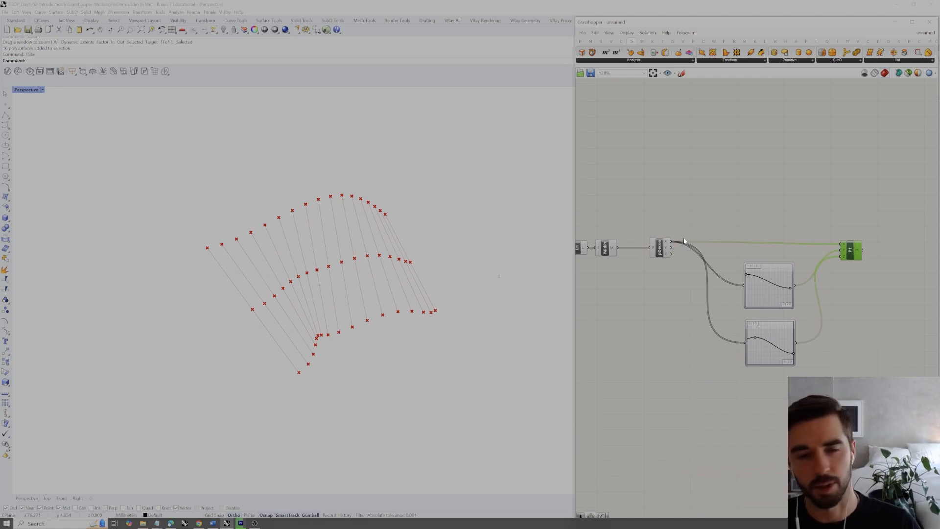
{"action": "right_click", "coordinate": [867, 232]}
{"action": "left_click", "coordinate": [882, 236]}
{"action": "mouse_move", "coordinate": [431, 279]}
{"action": "right_mouse_down"}
{"action": "mouse_move", "coordinate": [445, 275]}
{"action": "mouse_move", "coordinate": [423, 287]}
{"action": "right_mouse_up"}
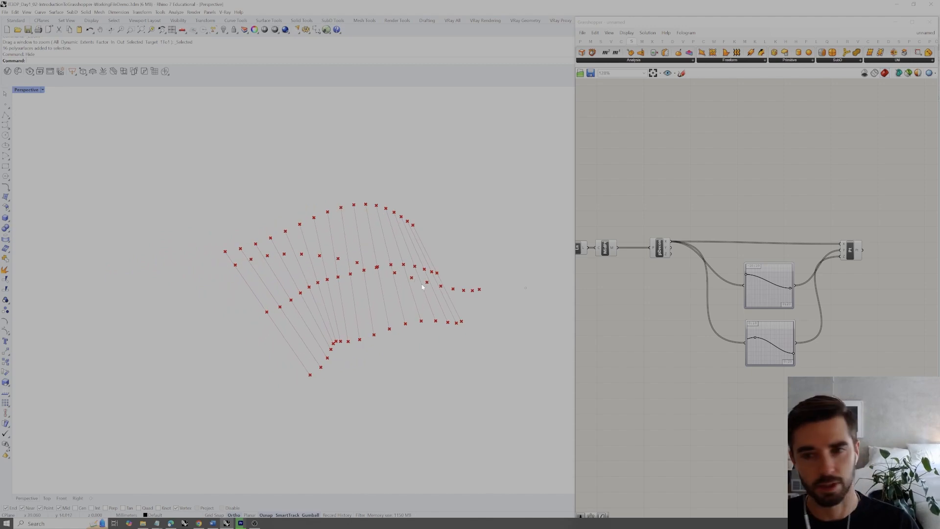
Step: Highlight the graph-mapped middle points in the viewport by selecting their Construct Point component
{"action": "left_click", "coordinate": [850, 250]}
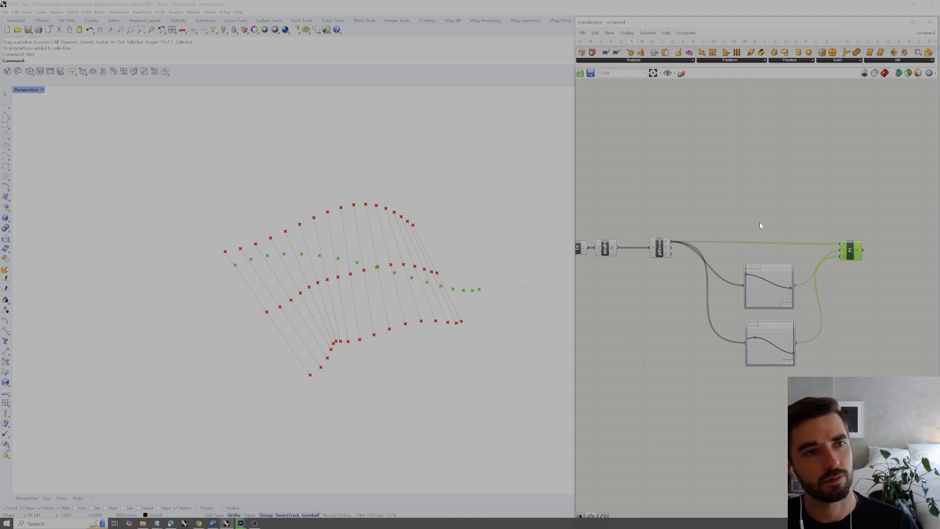
{"action": "left_click", "coordinate": [824, 198]}
{"action": "scroll", "coordinate": [789, 216], "scroll_direction": "down", "scroll_amount": 2}
{"action": "left_click", "coordinate": [793, 252]}
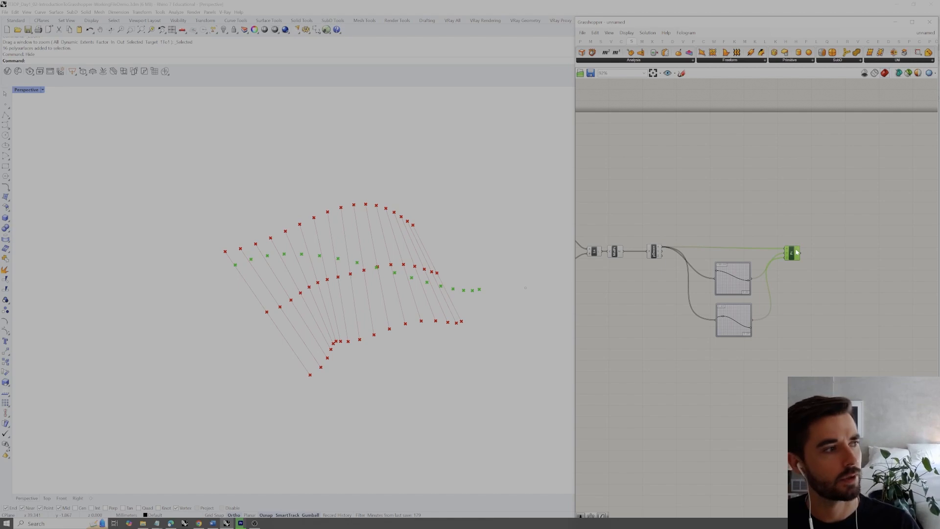
Step: Check the two Nurbs Curve components that feed the Divide Curve components by selecting them together
{"action": "left_click", "coordinate": [787, 229]}
{"action": "right_click_drag", "start_coordinate": [728, 224], "coordinate": [836, 224]}
{"action": "right_click_drag", "start_coordinate": [607, 222], "coordinate": [663, 221]}
{"action": "left_click_drag", "start_coordinate": [650, 264], "coordinate": [644, 385]}
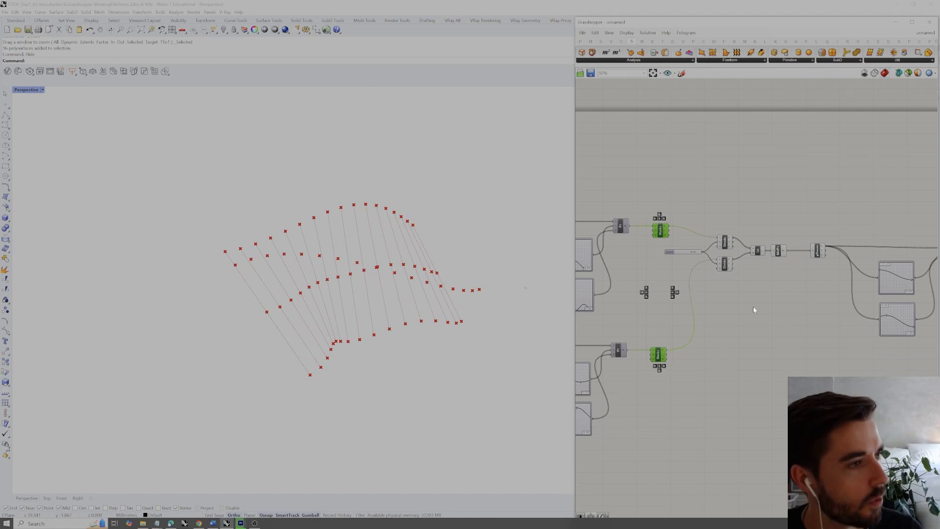
{"action": "left_click", "coordinate": [739, 275]}
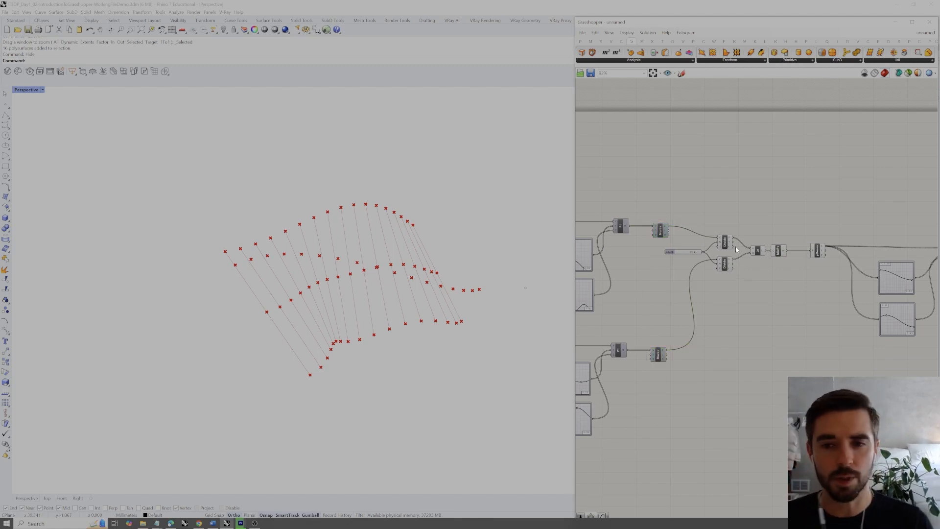
Step: Turn off the preview of the Line component and the curve midpoint component that follow the two Divide Curve components
{"action": "right_click_drag", "start_coordinate": [746, 224], "coordinate": [754, 224]}
{"action": "left_click_drag", "start_coordinate": [754, 213], "coordinate": [710, 305]}
{"action": "left_click", "coordinate": [731, 258]}
{"action": "left_click_drag", "start_coordinate": [838, 227], "coordinate": [758, 279]}
{"action": "right_click", "coordinate": [784, 278]}
{"action": "left_click", "coordinate": [805, 289]}
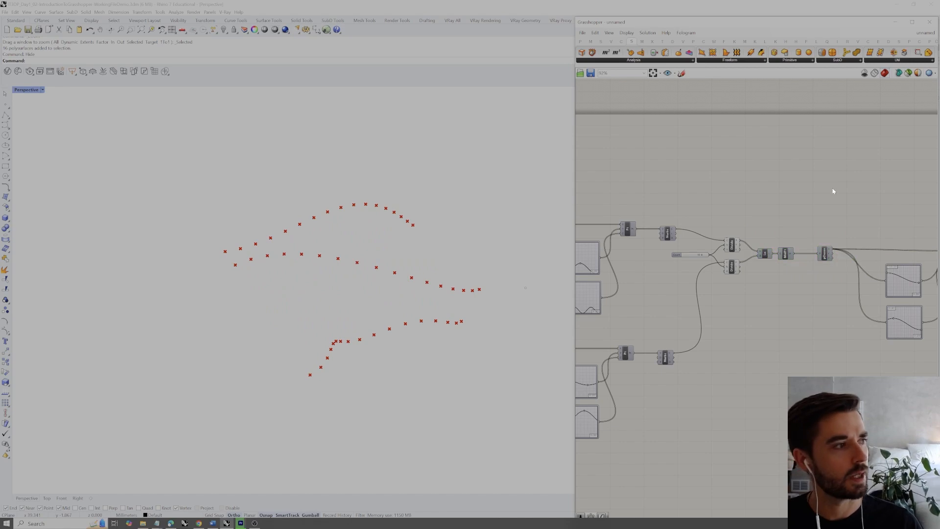
Step: Highlight the upper Divide Curve component's points and examine the three rows of points from another viewing angle
{"action": "scroll", "coordinate": [783, 220], "scroll_direction": "up", "scroll_amount": 3}
{"action": "left_click", "coordinate": [739, 262]}
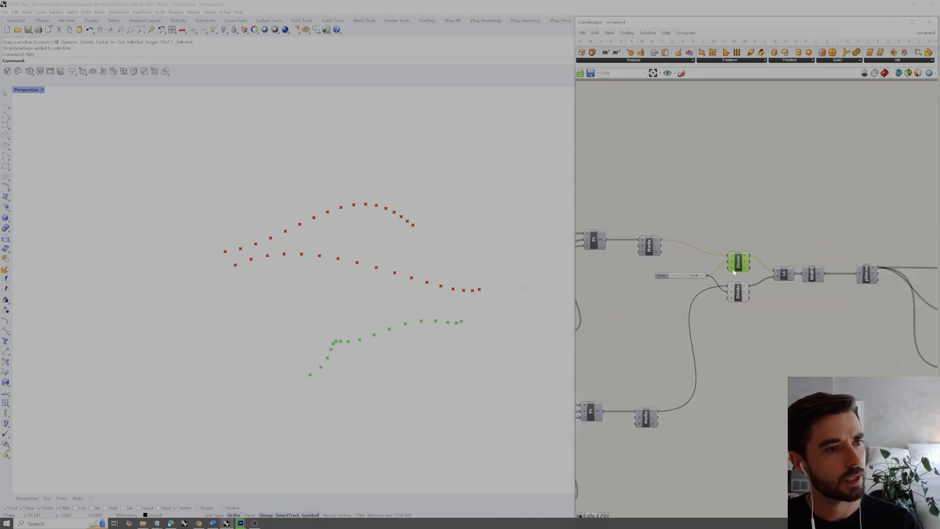
{"action": "left_click", "coordinate": [761, 237]}
{"action": "right_click_drag", "start_coordinate": [455, 337], "coordinate": [385, 344]}
{"action": "right_click_drag", "start_coordinate": [471, 361], "coordinate": [290, 357], "text": "shift"}
{"action": "scroll", "coordinate": [289, 347], "scroll_direction": "down", "scroll_amount": 2}
{"action": "scroll", "coordinate": [287, 340], "scroll_direction": "down", "scroll_amount": 2}
{"action": "right_click_drag", "start_coordinate": [382, 334], "coordinate": [374, 355], "text": "shift"}
{"action": "right_click_drag", "start_coordinate": [483, 353], "coordinate": [361, 332], "text": "shift"}
{"action": "scroll", "coordinate": [332, 263], "scroll_direction": "up", "scroll_amount": 2}
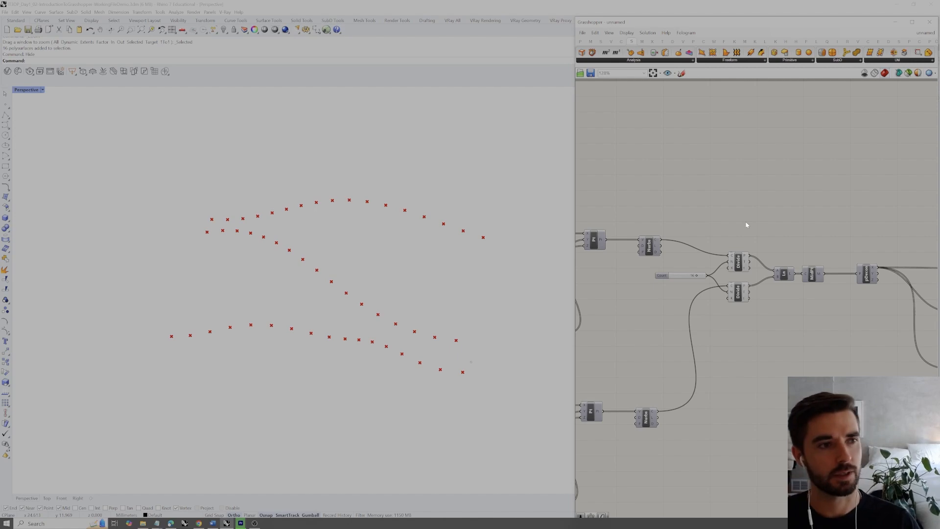
Step: Add a List Item component and feed the upper Divide Curve's points into its list input
{"action": "right_click_drag", "start_coordinate": [795, 221], "coordinate": [750, 234]}
{"action": "double_click", "coordinate": [729, 223]}
{"action": "type", "text": "list item"}
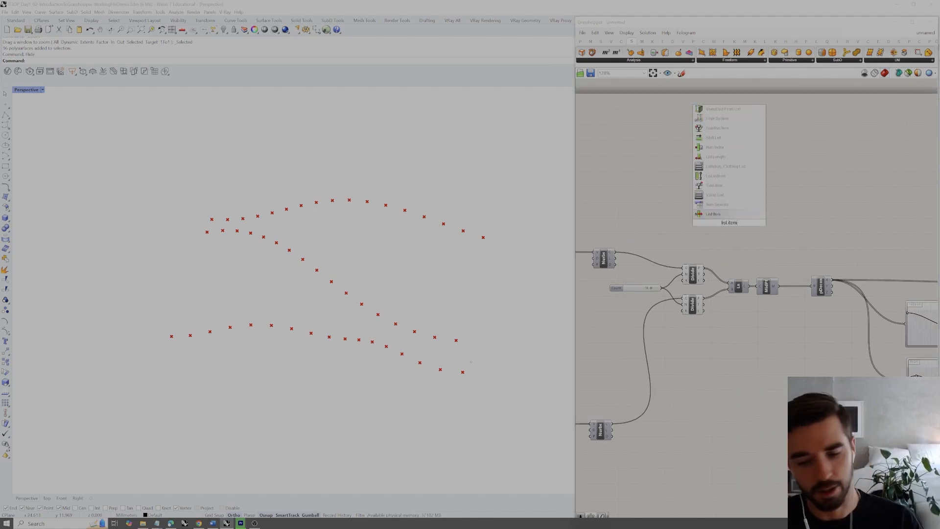
{"action": "key", "text": "Return"}
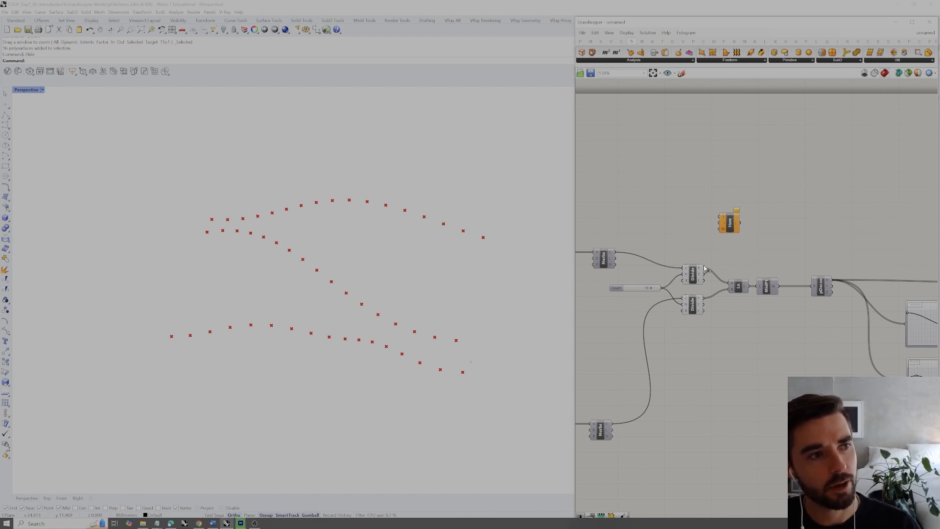
{"action": "left_click_drag", "start_coordinate": [705, 268], "coordinate": [740, 216]}
Step: Add a number slider set to 0, connect it to the List Item's index and highlight the extracted point
{"action": "left_click", "coordinate": [743, 240]}
{"action": "double_click", "coordinate": [743, 239]}
{"action": "type", "text": "0"}
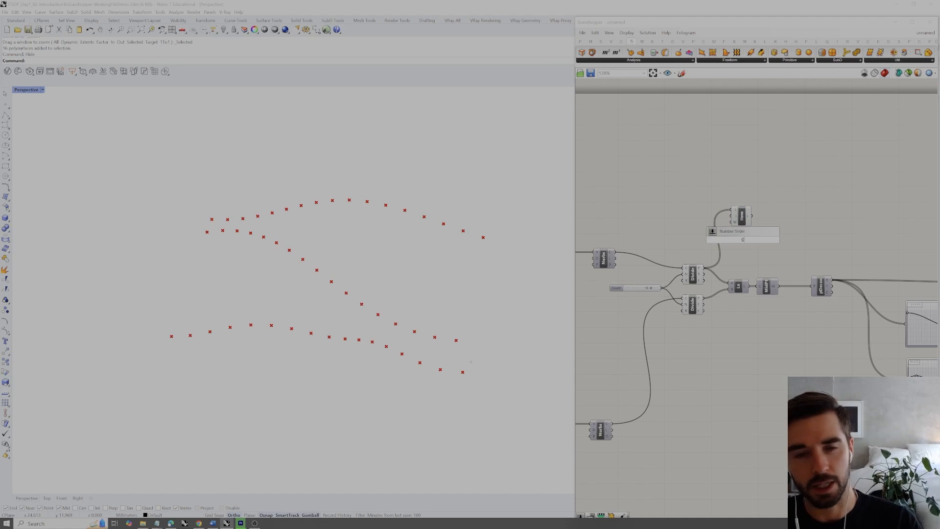
{"action": "key", "text": "Return"}
{"action": "left_click_drag", "start_coordinate": [742, 240], "coordinate": [673, 219]}
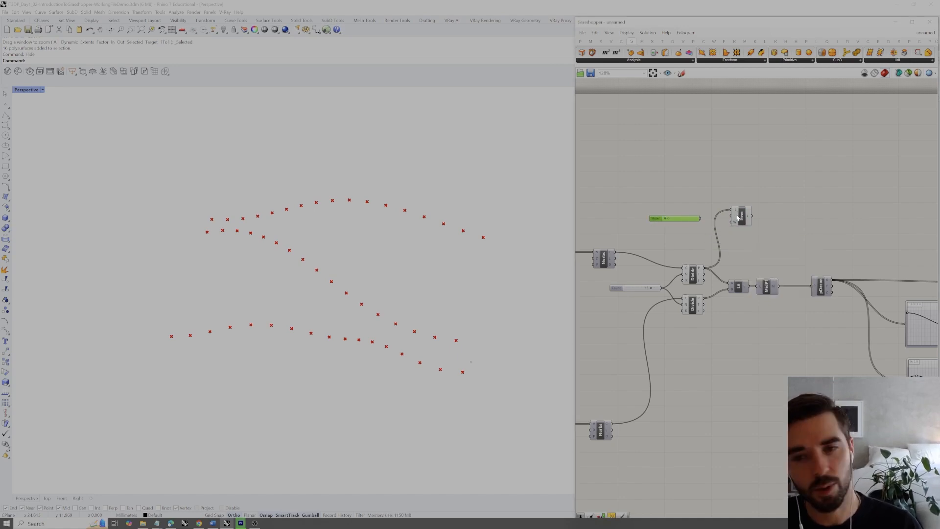
{"action": "left_click_drag", "start_coordinate": [701, 218], "coordinate": [733, 218]}
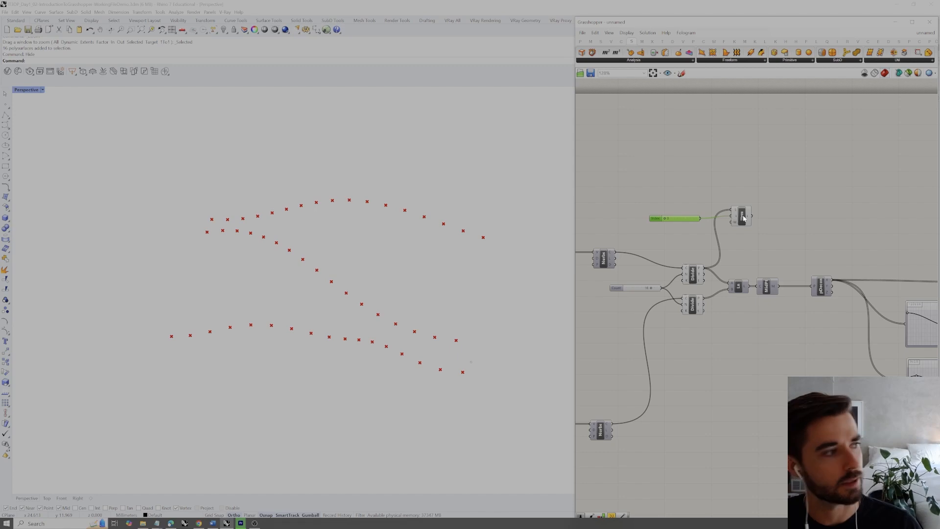
{"action": "left_click", "coordinate": [743, 218]}
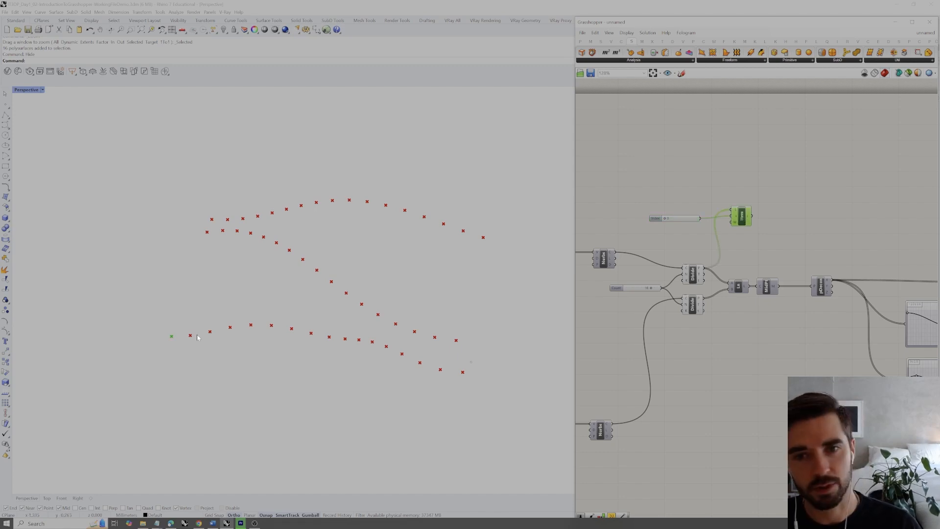
{"action": "left_click", "coordinate": [747, 180]}
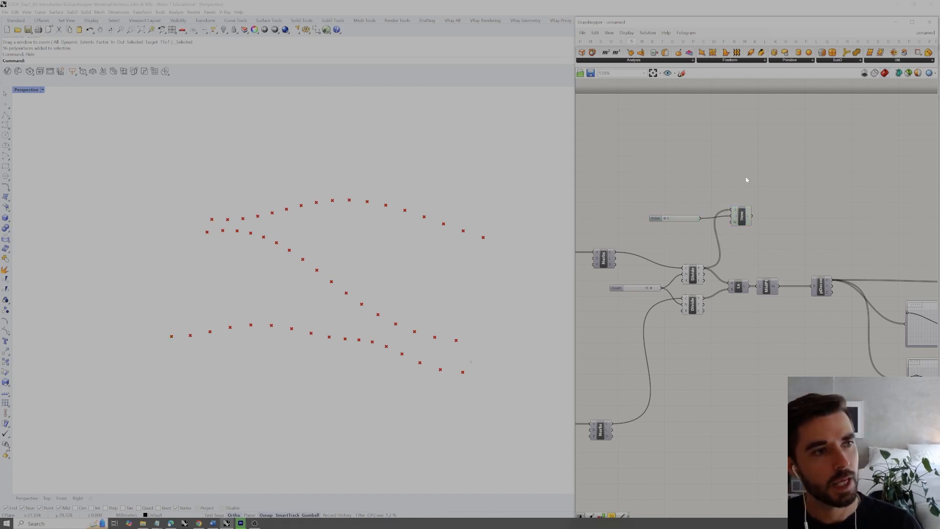
Step: Duplicate the List Item with its slider and set the copy's index to 1
{"action": "left_click_drag", "start_coordinate": [761, 189], "coordinate": [725, 252]}
{"action": "left_click", "coordinate": [736, 260]}
{"action": "left_click", "coordinate": [760, 223]}
{"action": "double_click", "coordinate": [708, 251]}
{"action": "left_click", "coordinate": [724, 249]}
{"action": "left_click", "coordinate": [778, 244]}
{"action": "left_click", "coordinate": [794, 210]}
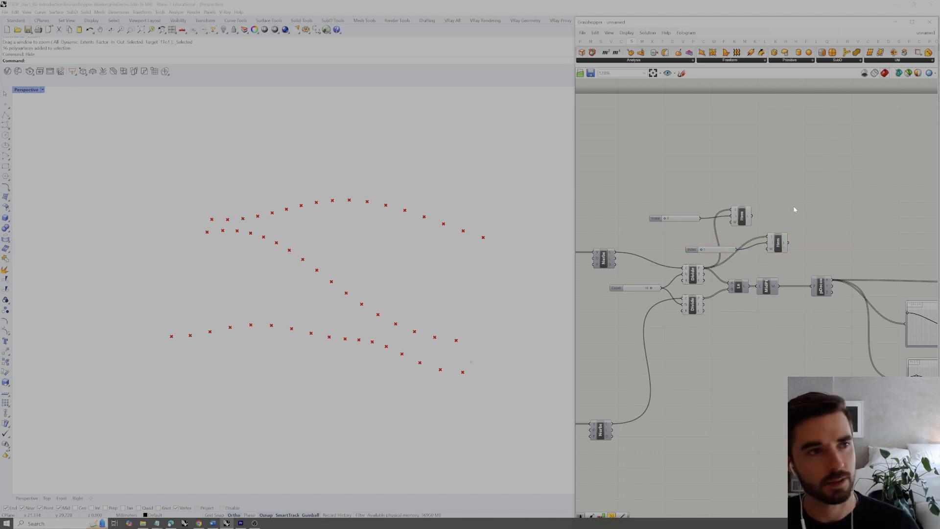
{"action": "left_click_drag", "start_coordinate": [692, 249], "coordinate": [696, 243]}
{"action": "left_click", "coordinate": [803, 239]}
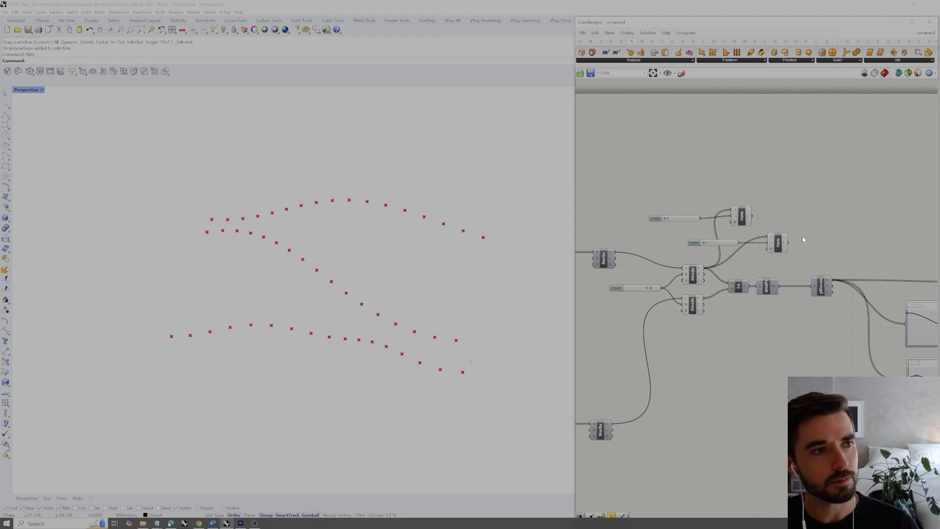
Step: Add a Line component connecting the points from the two List Item components and highlight the resulting segment
{"action": "double_click", "coordinate": [803, 220]}
{"action": "type", "text": "line"}
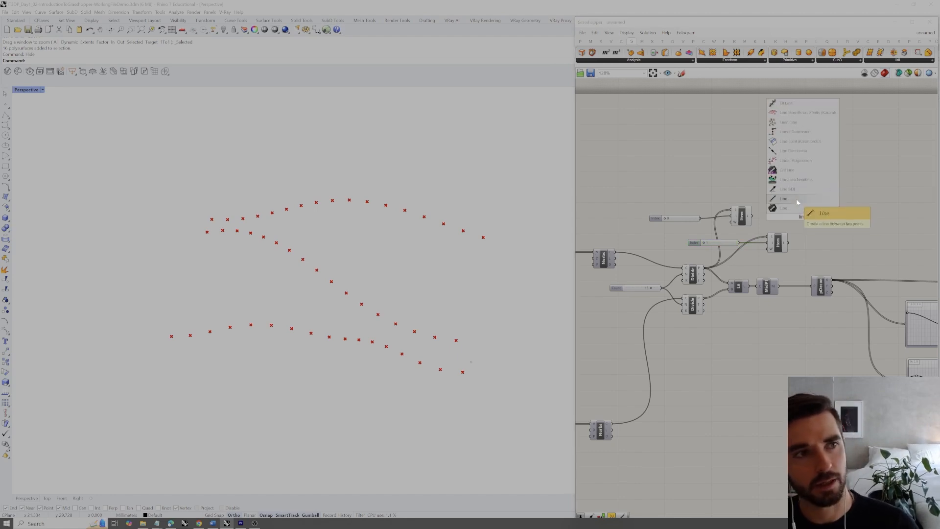
{"action": "left_click", "coordinate": [800, 200]}
{"action": "left_click_drag", "start_coordinate": [753, 215], "coordinate": [794, 220]}
{"action": "left_click", "coordinate": [803, 216]}
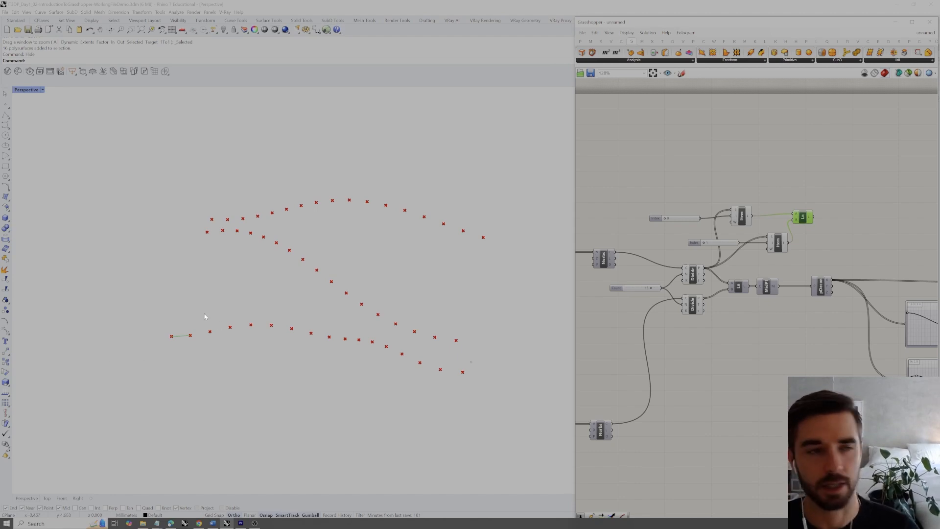
{"action": "left_click", "coordinate": [793, 155]}
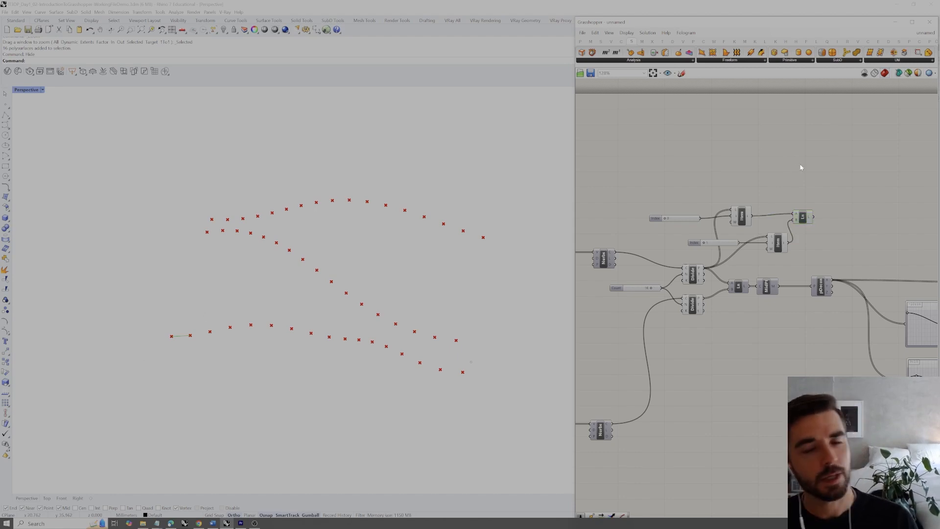
Step: Duplicate the two List Items, their sliders and the Line component, setting the copied indices to 1 and 2
{"action": "left_click_drag", "start_coordinate": [819, 186], "coordinate": [681, 245]}
{"action": "left_click_drag", "start_coordinate": [746, 217], "coordinate": [734, 170]}
{"action": "left_click_drag", "start_coordinate": [809, 146], "coordinate": [680, 198]}
{"action": "left_click_drag", "start_coordinate": [730, 171], "coordinate": [824, 218], "text": "alt"}
{"action": "left_click", "coordinate": [840, 162]}
{"action": "double_click", "coordinate": [757, 219]}
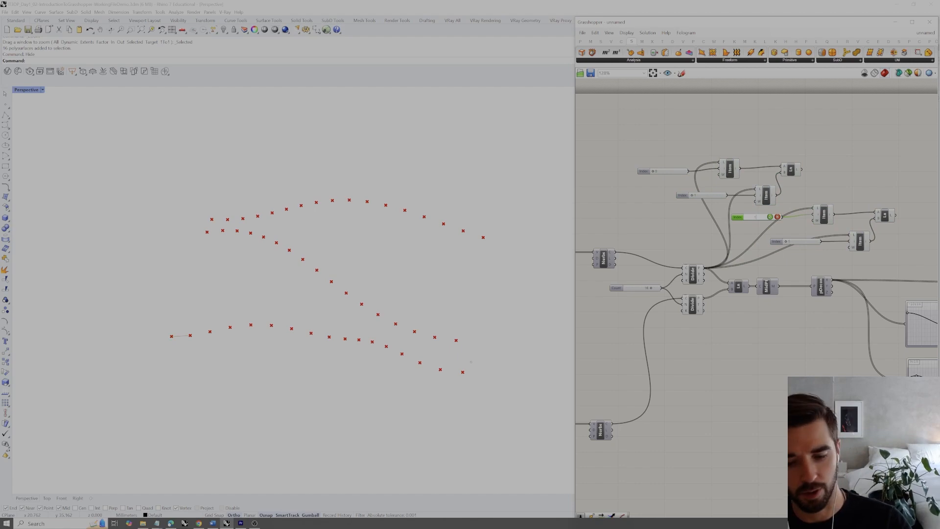
{"action": "left_click", "coordinate": [770, 217]}
{"action": "double_click", "coordinate": [794, 241]}
{"action": "left_click", "coordinate": [809, 241]}
{"action": "left_click", "coordinate": [885, 216]}
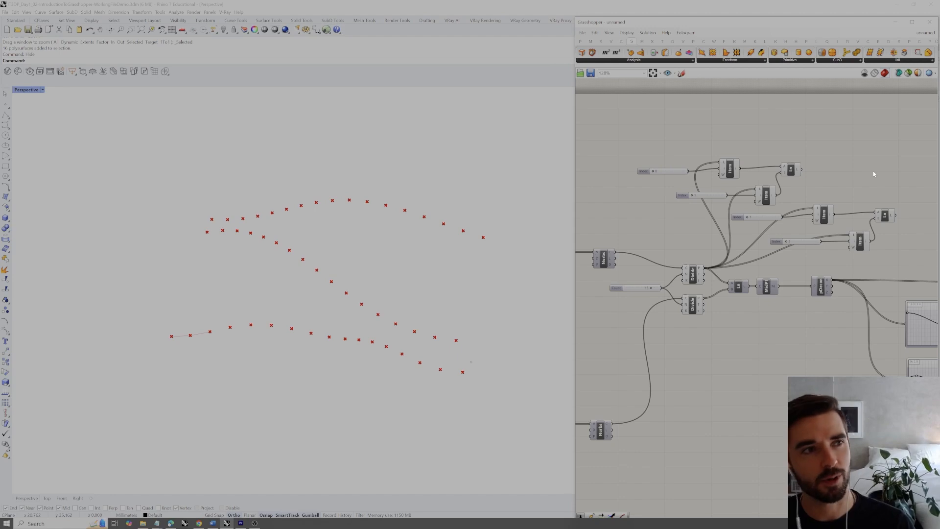
Step: Delete all the List Item, index slider and Line components above the Divide Curve components
{"action": "right_click_drag", "start_coordinate": [872, 185], "coordinate": [846, 190]}
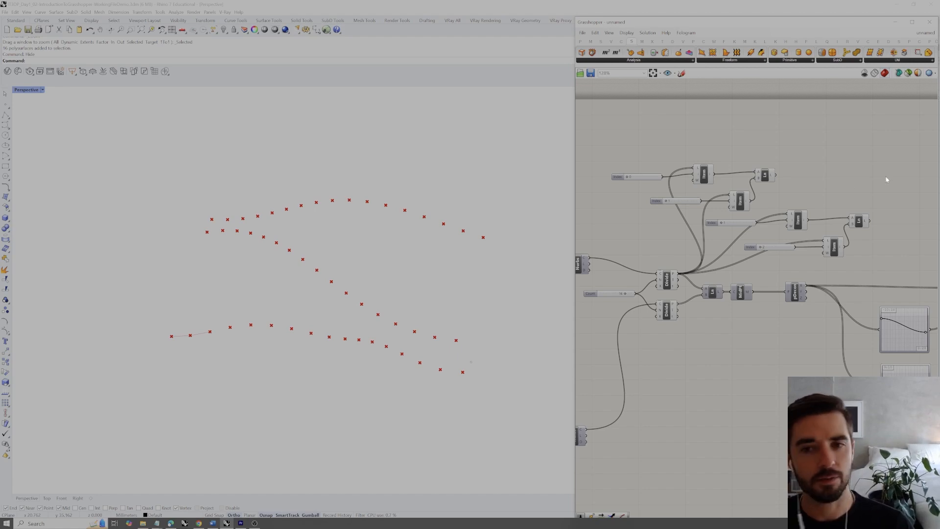
{"action": "left_click_drag", "start_coordinate": [880, 178], "coordinate": [731, 268]}
{"action": "left_click_drag", "start_coordinate": [736, 149], "coordinate": [660, 207], "text": "shift"}
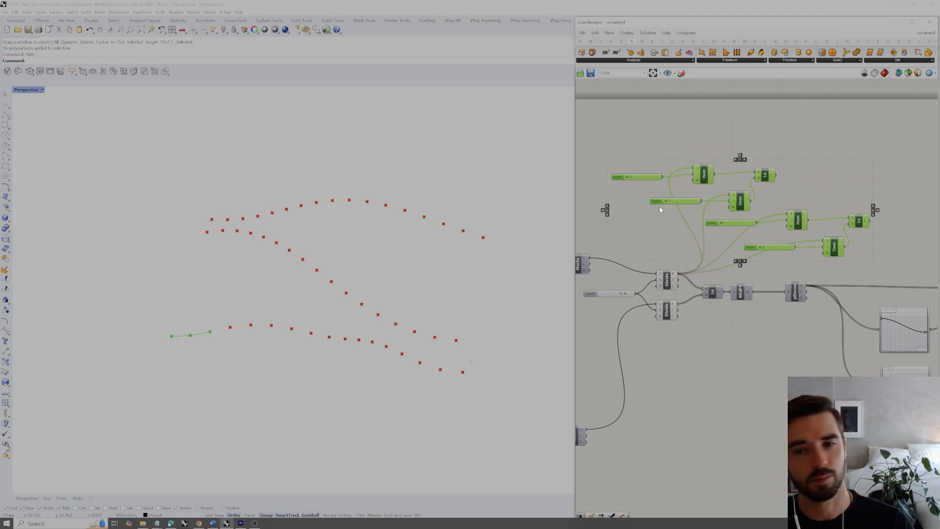
{"action": "key", "text": "Delete"}
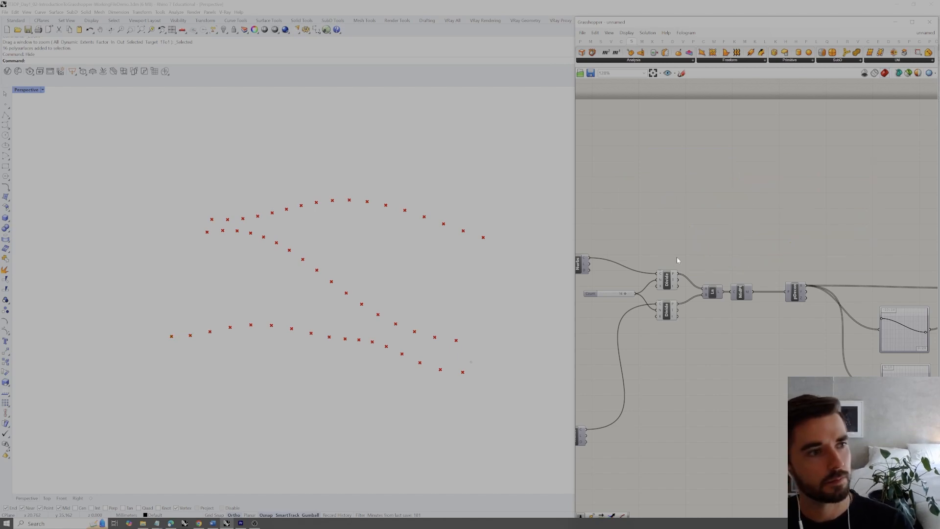
Step: Add a Line component and connect the upper Divide Curve's points to its start point input
{"action": "left_click", "coordinate": [667, 280]}
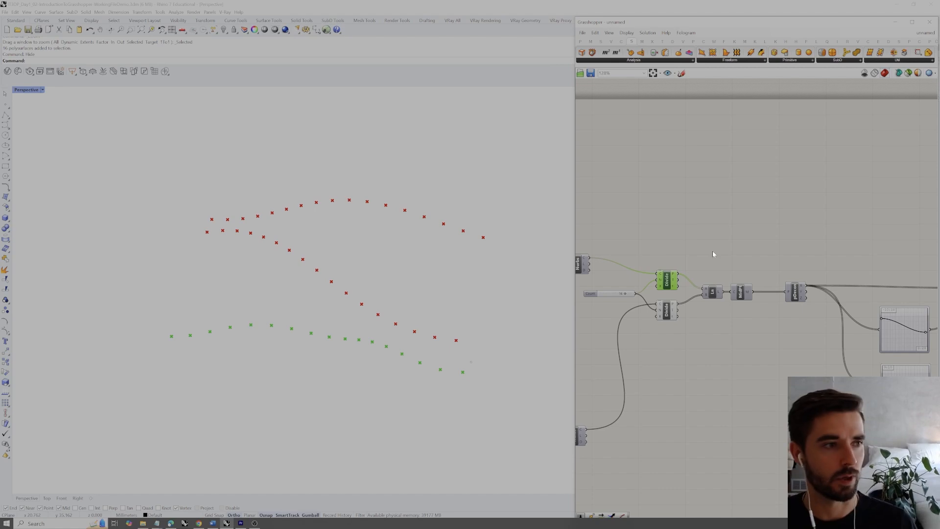
{"action": "mouse_move", "coordinate": [674, 275]}
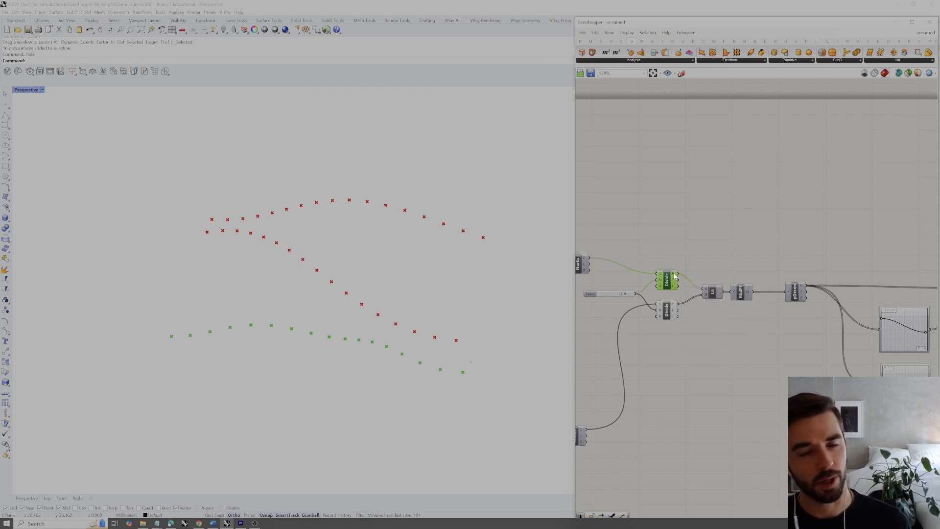
{"action": "double_click", "coordinate": [725, 217]}
{"action": "type", "text": "line"}
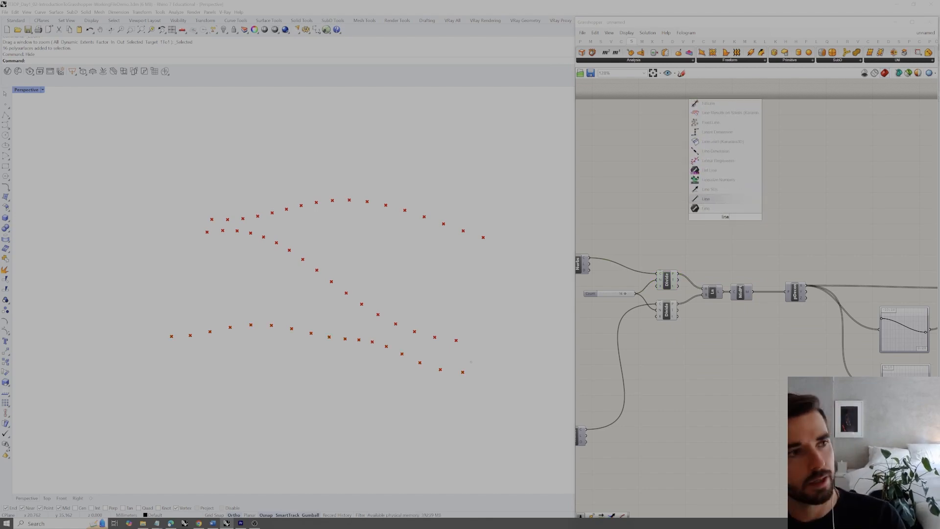
{"action": "key", "text": "Return"}
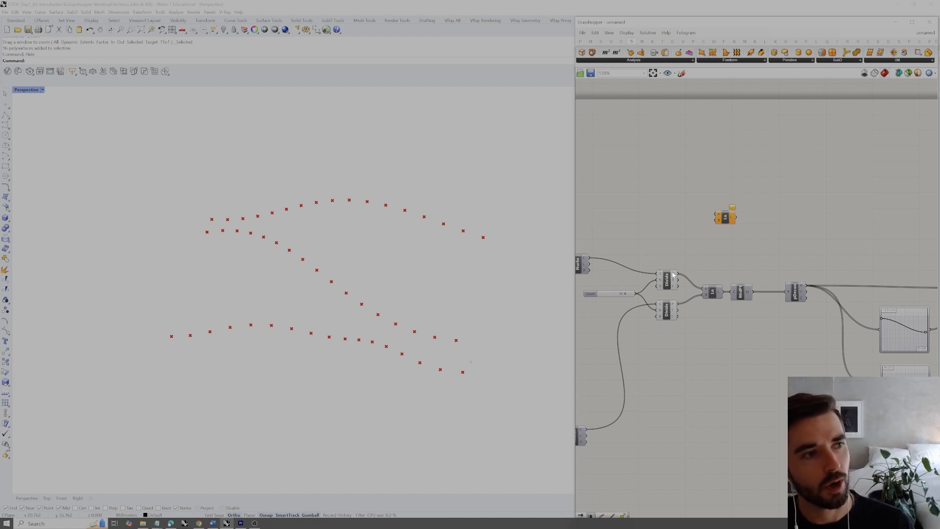
{"action": "left_click_drag", "start_coordinate": [679, 274], "coordinate": [744, 215]}
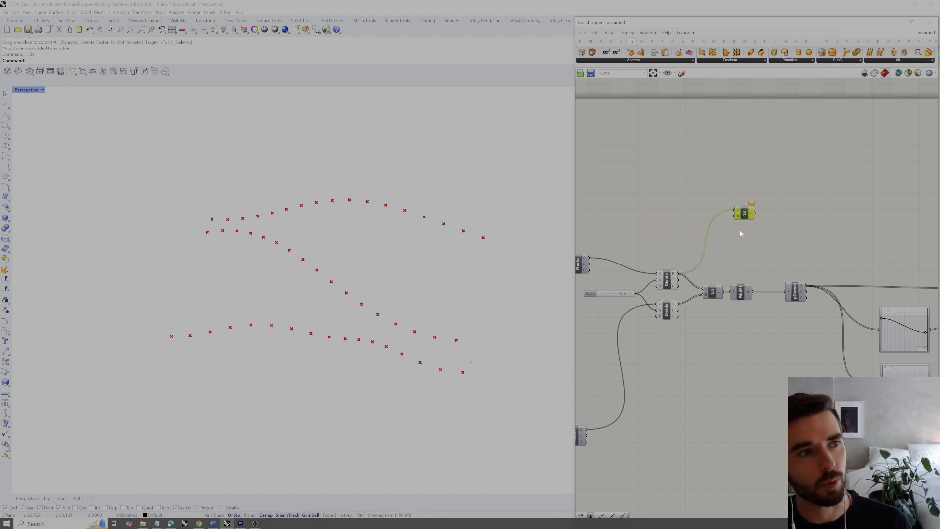
Step: Add a Shift List component, feed it the upper Divide Curve's points and inspect its input and output
{"action": "double_click", "coordinate": [739, 261]}
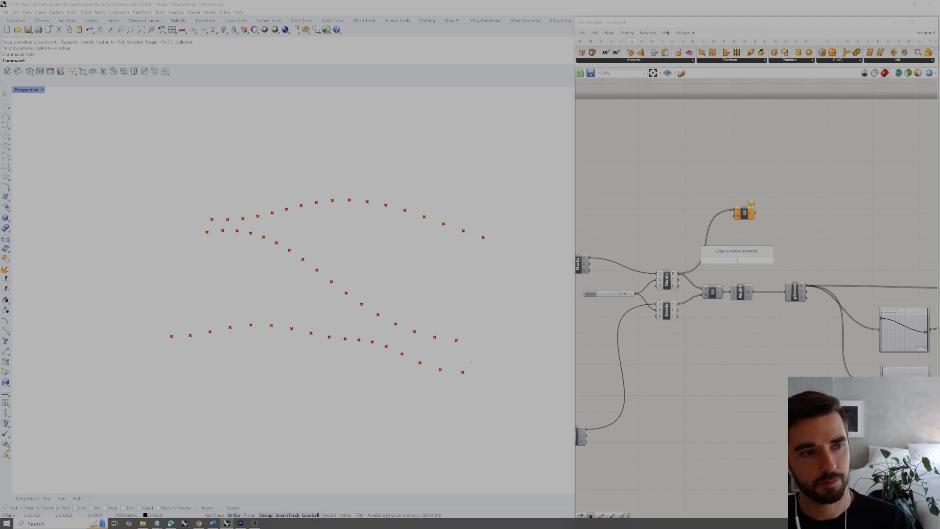
{"action": "type", "text": "shift l"}
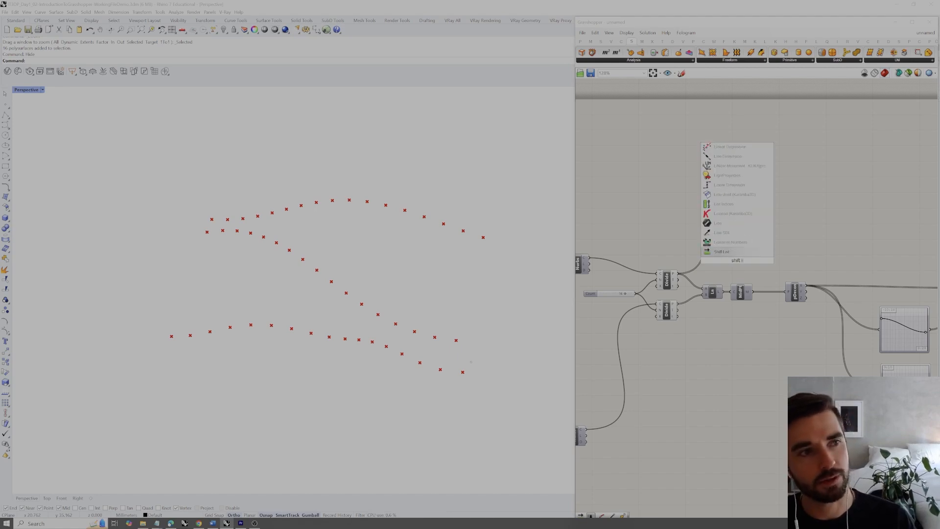
{"action": "key", "text": "Return"}
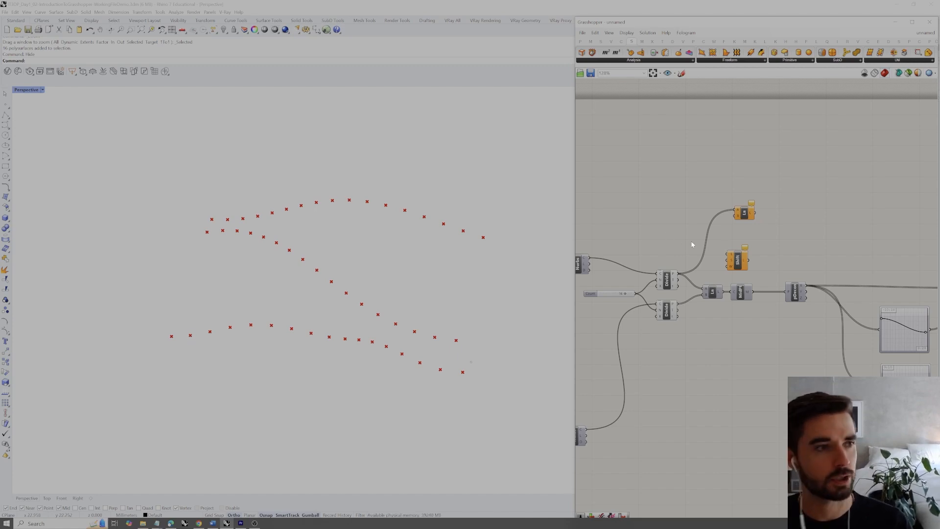
{"action": "left_click_drag", "start_coordinate": [737, 259], "coordinate": [730, 253]}
{"action": "left_click_drag", "start_coordinate": [678, 274], "coordinate": [722, 253]}
{"action": "mouse_move", "coordinate": [724, 251]}
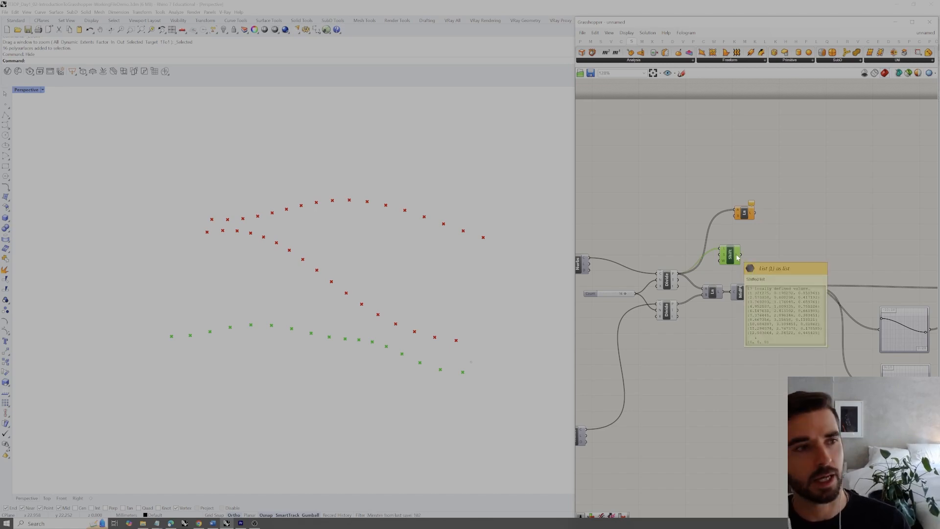
{"action": "mouse_move", "coordinate": [738, 258]}
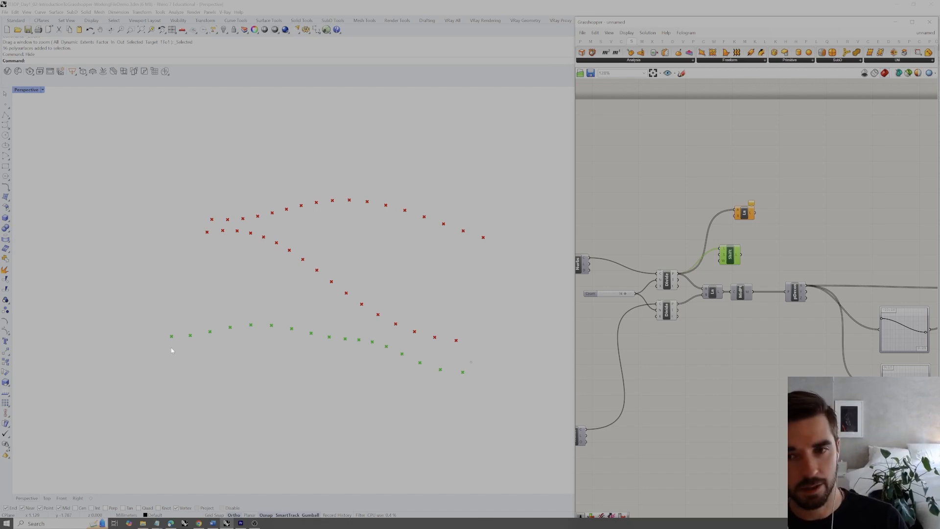
{"action": "left_click", "coordinate": [741, 185]}
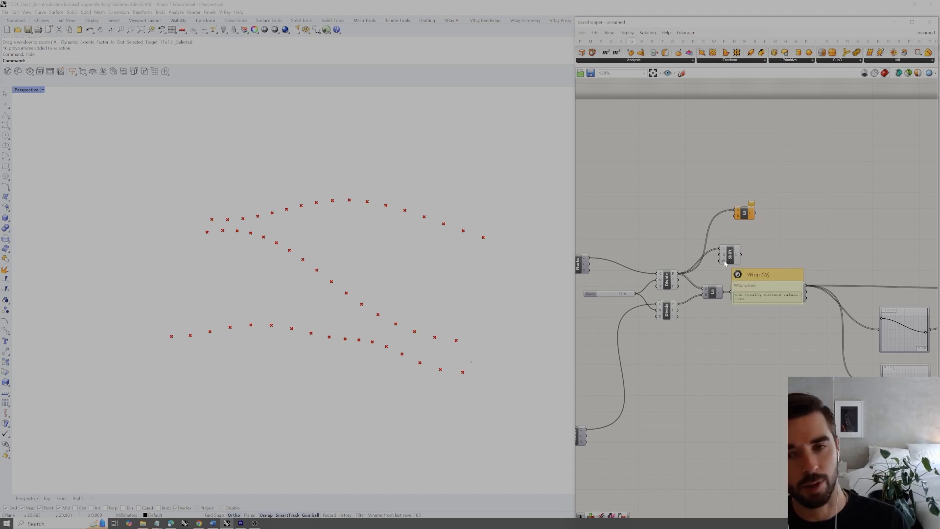
Step: Tidy the Shift List and Line components and connect the shifted list to the Line's end point input
{"action": "left_click_drag", "start_coordinate": [729, 255], "coordinate": [723, 247]}
{"action": "left_click_drag", "start_coordinate": [746, 215], "coordinate": [750, 214]}
{"action": "left_click", "coordinate": [744, 236]}
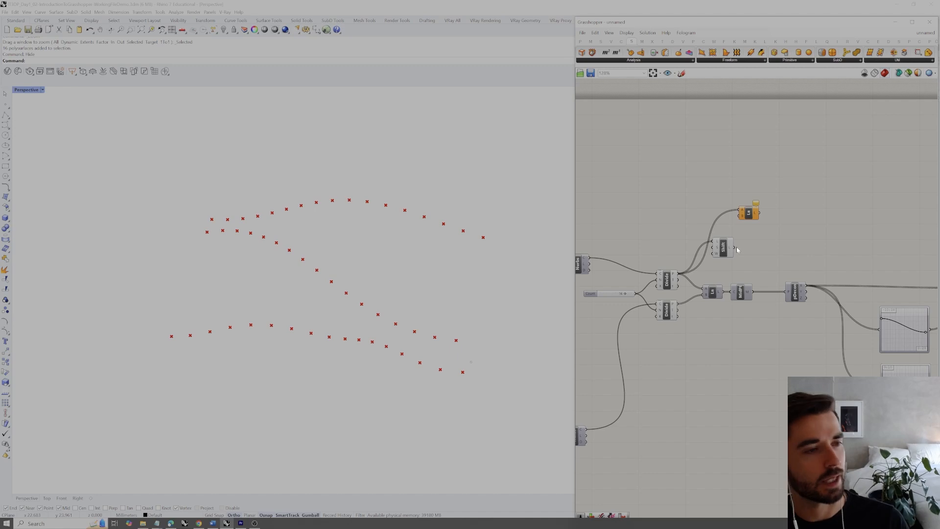
{"action": "left_click_drag", "start_coordinate": [734, 251], "coordinate": [741, 216]}
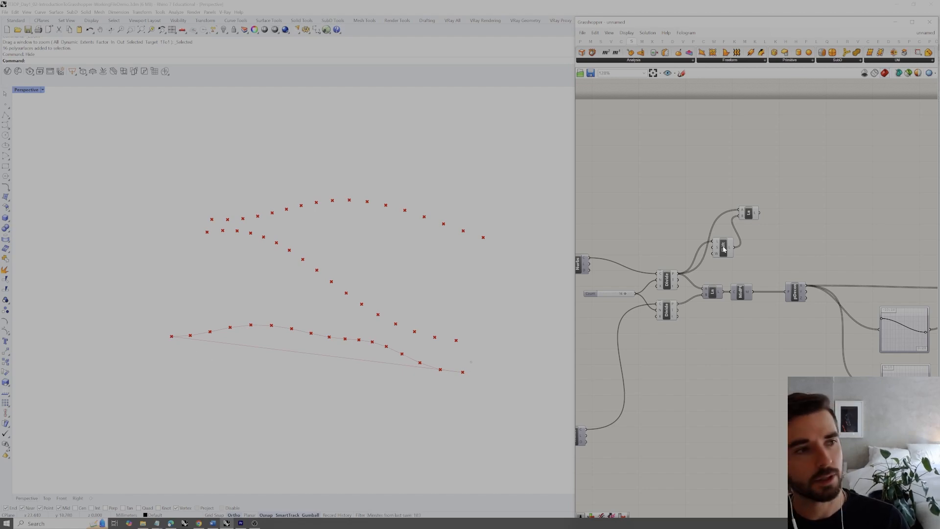
Step: Set the Shift List's Wrap input to False and line the component up beside its Line component
{"action": "mouse_move", "coordinate": [718, 255]}
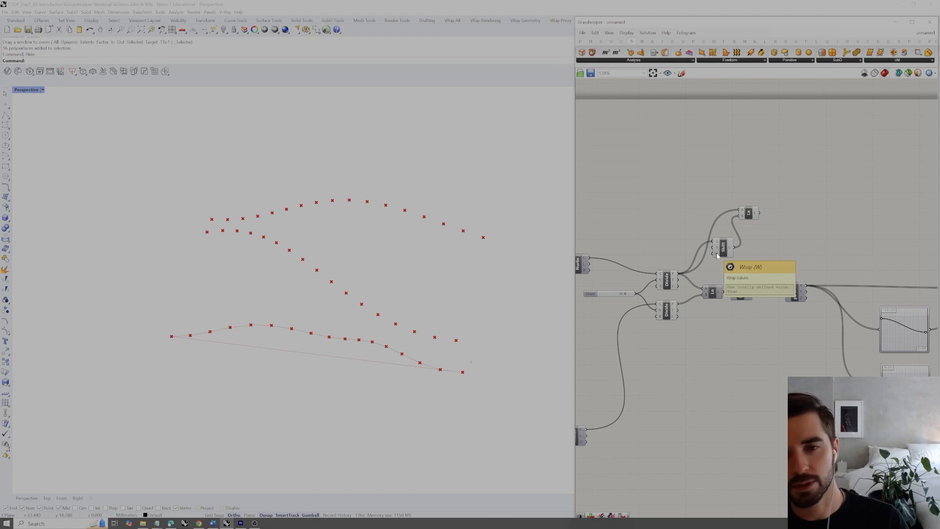
{"action": "right_click", "coordinate": [718, 256]}
{"action": "mouse_move", "coordinate": [750, 318]}
{"action": "left_click", "coordinate": [809, 319]}
{"action": "left_click", "coordinate": [748, 213]}
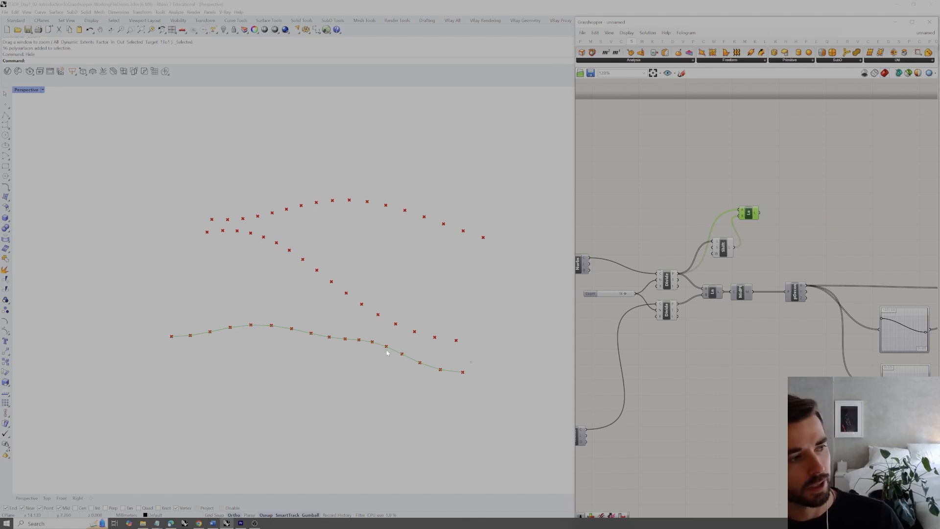
{"action": "left_click_drag", "start_coordinate": [724, 252], "coordinate": [721, 220]}
{"action": "left_click", "coordinate": [763, 180]}
{"action": "right_click_drag", "start_coordinate": [762, 178], "coordinate": [751, 177]}
Step: Copy the Shift List and Line pair below the Divide Curve components and feed it the lower Divide Curve's points
{"action": "left_click_drag", "start_coordinate": [739, 185], "coordinate": [712, 353]}
{"action": "left_click", "coordinate": [687, 329]}
{"action": "left_click", "coordinate": [660, 308]}
{"action": "left_click_drag", "start_coordinate": [666, 303], "coordinate": [701, 366]}
{"action": "left_click", "coordinate": [780, 368]}
{"action": "left_click_drag", "start_coordinate": [708, 351], "coordinate": [703, 373]}
{"action": "left_click", "coordinate": [766, 229]}
{"action": "right_click_drag", "start_coordinate": [514, 235], "coordinate": [504, 214]}
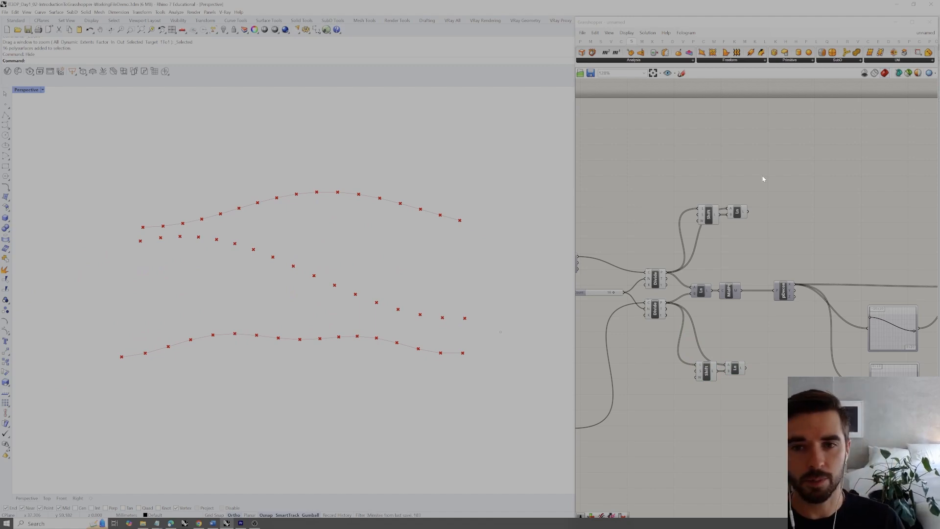
Step: Place another copy of the Shift List and Line pair after the Construct Point component
{"action": "left_click_drag", "start_coordinate": [755, 189], "coordinate": [699, 218]}
{"action": "left_click", "coordinate": [782, 175]}
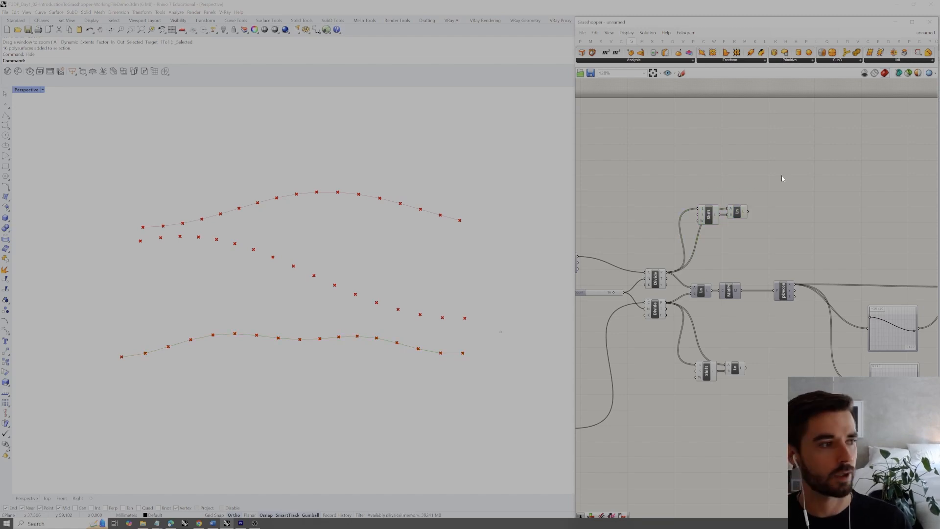
{"action": "scroll", "coordinate": [778, 220], "scroll_direction": "down", "scroll_amount": 2}
{"action": "right_click_drag", "start_coordinate": [781, 216], "coordinate": [715, 212]}
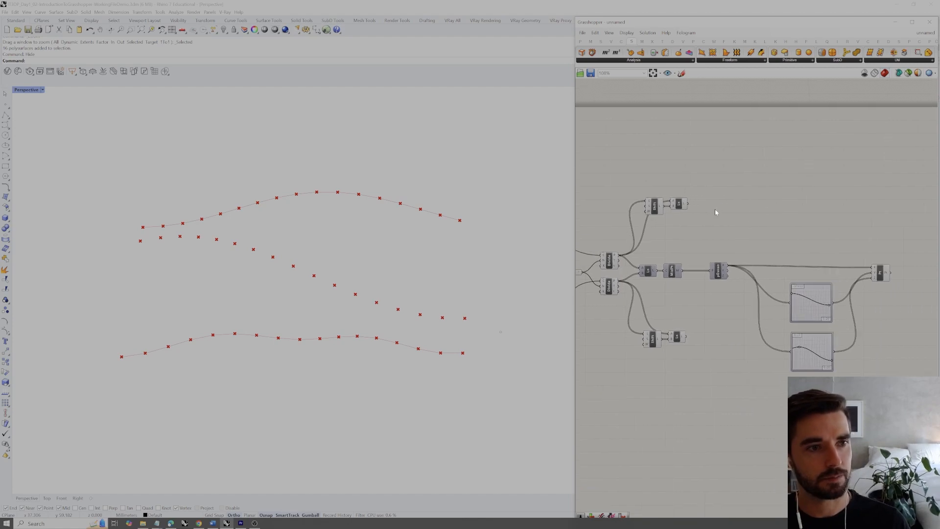
{"action": "left_click_drag", "start_coordinate": [699, 194], "coordinate": [881, 237]}
{"action": "right_click_drag", "start_coordinate": [882, 237], "coordinate": [804, 234]}
{"action": "left_click_drag", "start_coordinate": [804, 234], "coordinate": [841, 273]}
{"action": "left_click", "coordinate": [852, 270]}
Step: Connect the Construct Point output to the copied Line's start point and Shift List's list input, and tidy both components
{"action": "left_click", "coordinate": [800, 270]}
{"action": "left_click_drag", "start_coordinate": [789, 243], "coordinate": [868, 235]}
{"action": "left_click", "coordinate": [808, 270]}
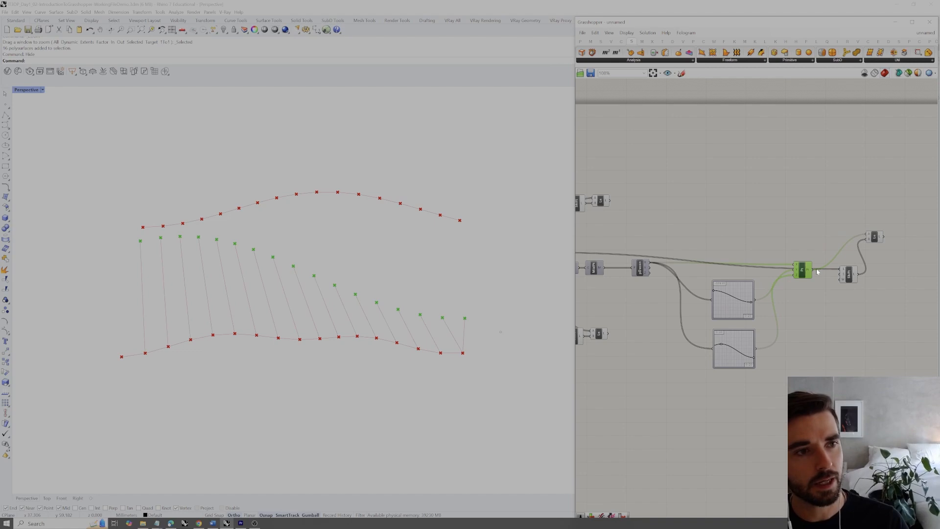
{"action": "left_click_drag", "start_coordinate": [813, 271], "coordinate": [841, 270]}
{"action": "left_click_drag", "start_coordinate": [849, 275], "coordinate": [846, 279]}
{"action": "left_click_drag", "start_coordinate": [876, 240], "coordinate": [876, 259]}
{"action": "left_click", "coordinate": [877, 222]}
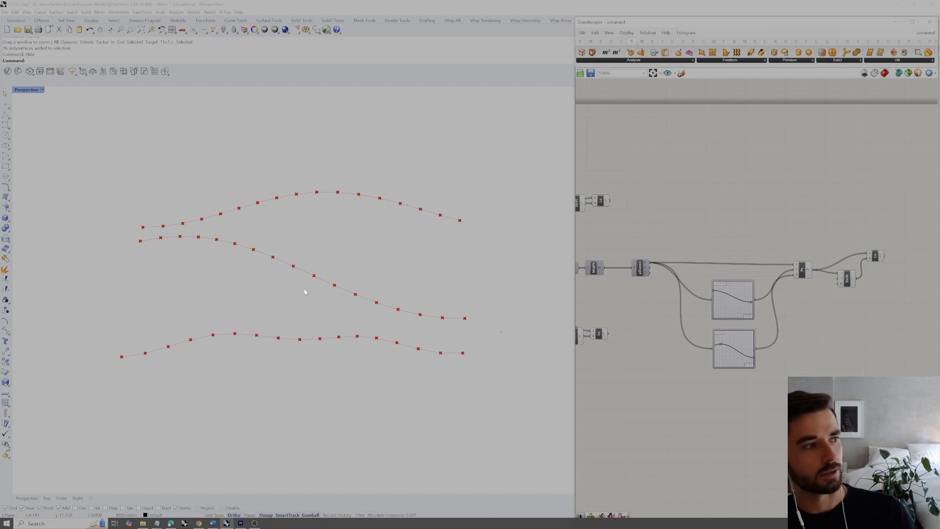
{"action": "right_click_drag", "start_coordinate": [402, 317], "coordinate": [455, 321]}
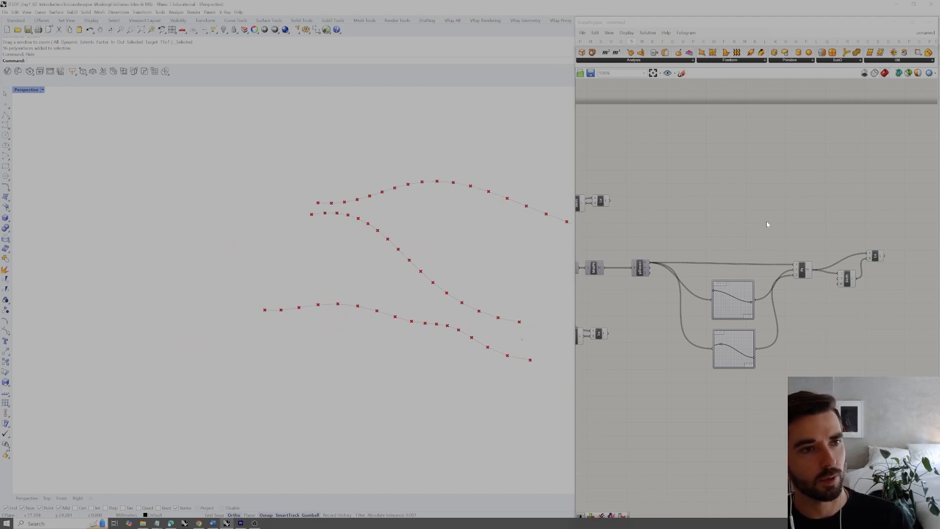
Step: Add a Loft component and place it beyond the last Line component
{"action": "scroll", "coordinate": [807, 219], "scroll_direction": "down", "scroll_amount": 2}
{"action": "left_click", "coordinate": [633, 204]}
{"action": "left_click", "coordinate": [712, 224]}
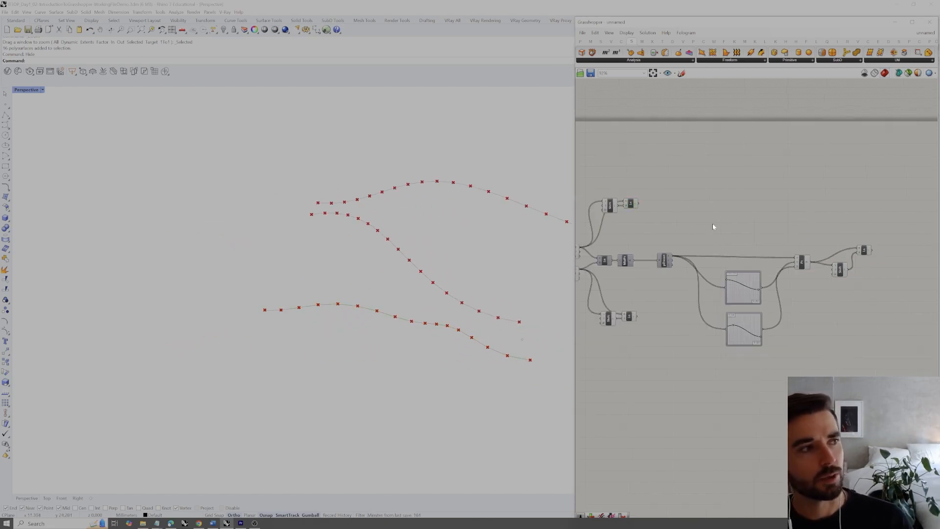
{"action": "double_click", "coordinate": [793, 207]}
{"action": "type", "text": "loft"}
{"action": "key", "text": "Return"}
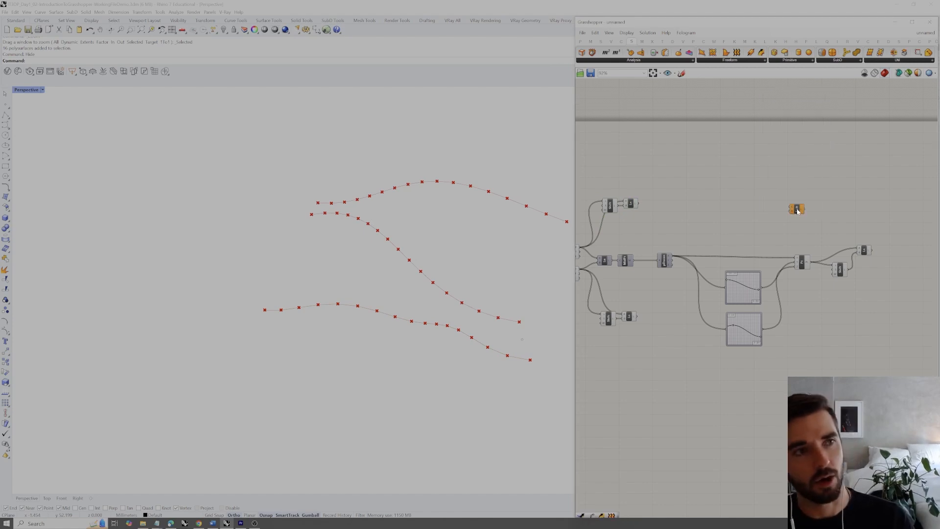
{"action": "left_click_drag", "start_coordinate": [799, 211], "coordinate": [917, 230]}
Step: Add a Merge component and connect the upper, middle and lower Line outputs to D1, D2 and D3
{"action": "double_click", "coordinate": [854, 221]}
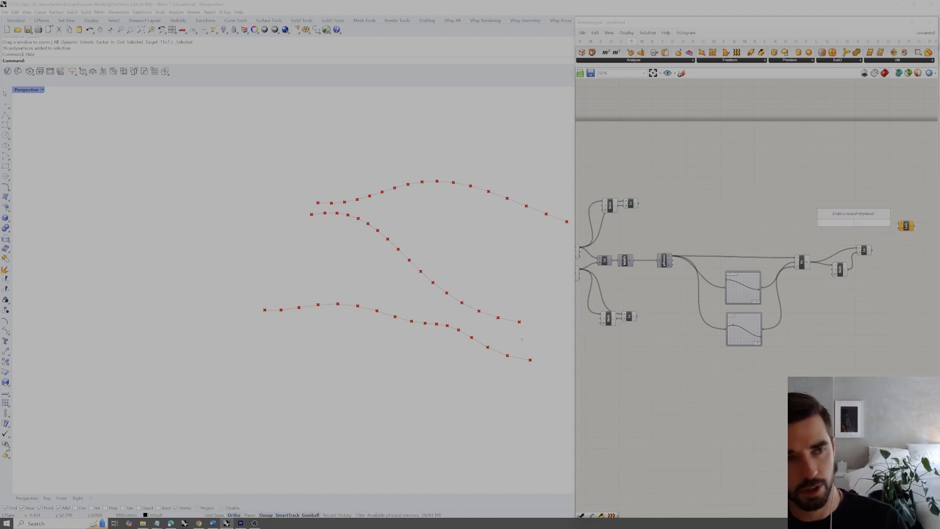
{"action": "type", "text": "merge"}
{"action": "key", "text": "Return"}
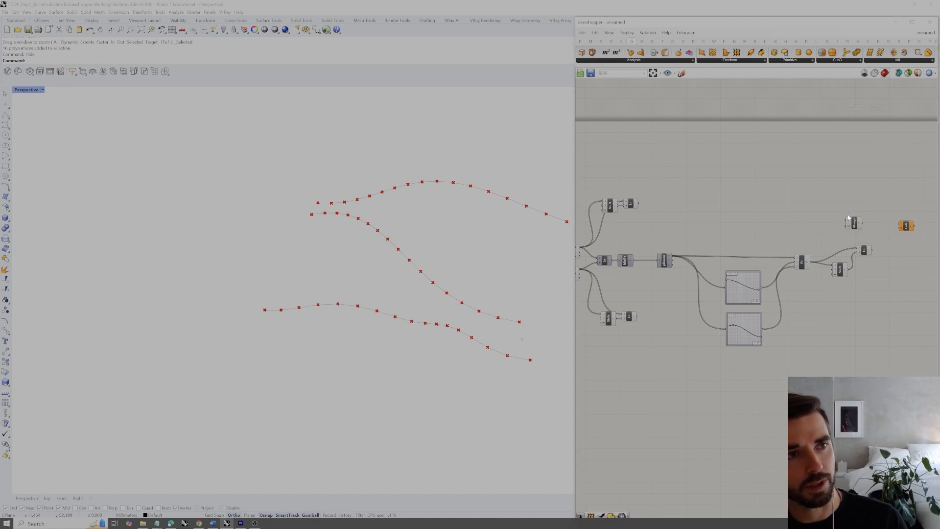
{"action": "left_click_drag", "start_coordinate": [637, 204], "coordinate": [848, 226]}
{"action": "left_click_drag", "start_coordinate": [638, 317], "coordinate": [891, 251]}
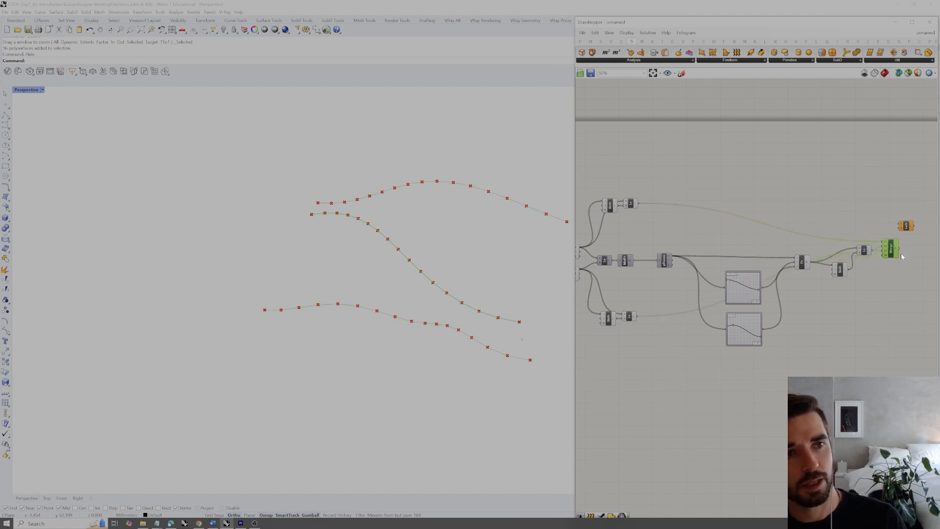
Step: Align the Loft component with the Merge and connect the merged lines to its curves input
{"action": "right_click_drag", "start_coordinate": [903, 255], "coordinate": [876, 261]}
{"action": "left_click", "coordinate": [880, 236]}
{"action": "left_click_drag", "start_coordinate": [880, 236], "coordinate": [889, 258]}
{"action": "left_click", "coordinate": [876, 257]}
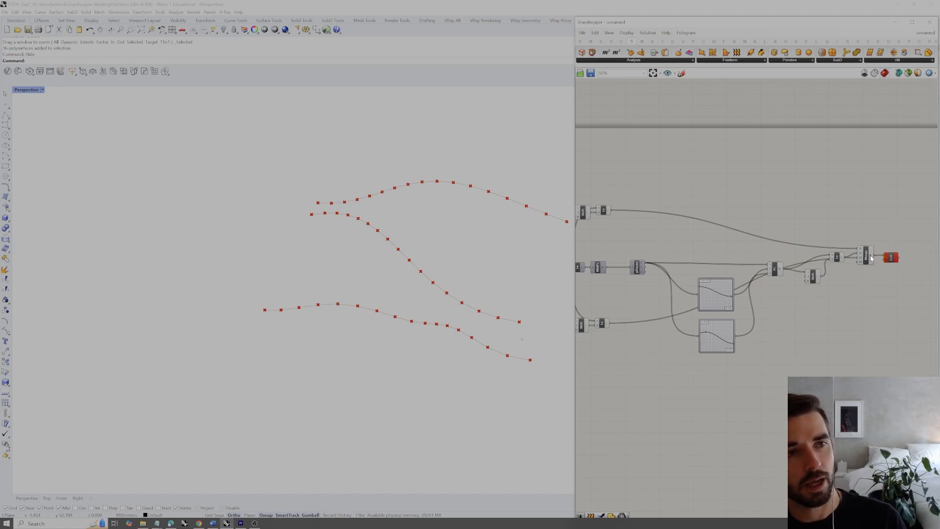
Step: Inspect the middle Line component's output data in a temporary Panel, and delete the Panel
{"action": "mouse_move", "coordinate": [842, 261]}
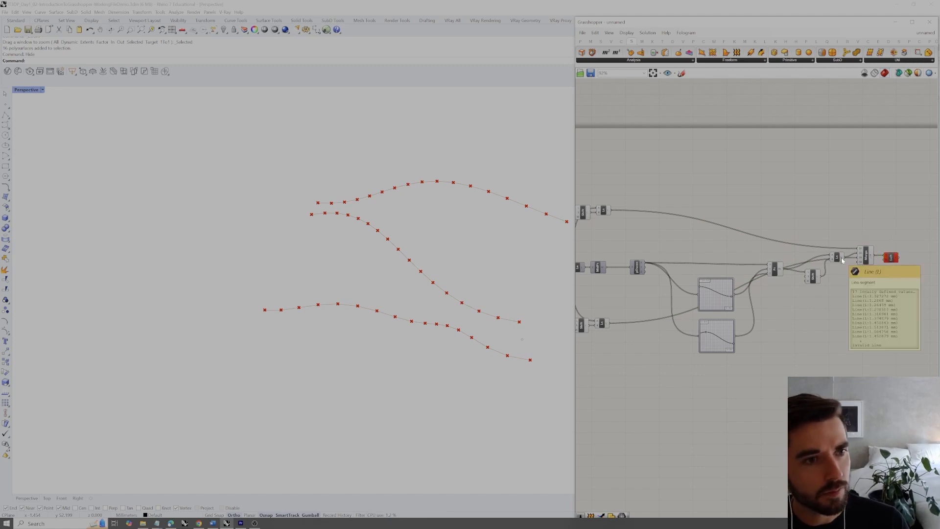
{"action": "scroll", "coordinate": [862, 257], "scroll_direction": "up", "scroll_amount": 5}
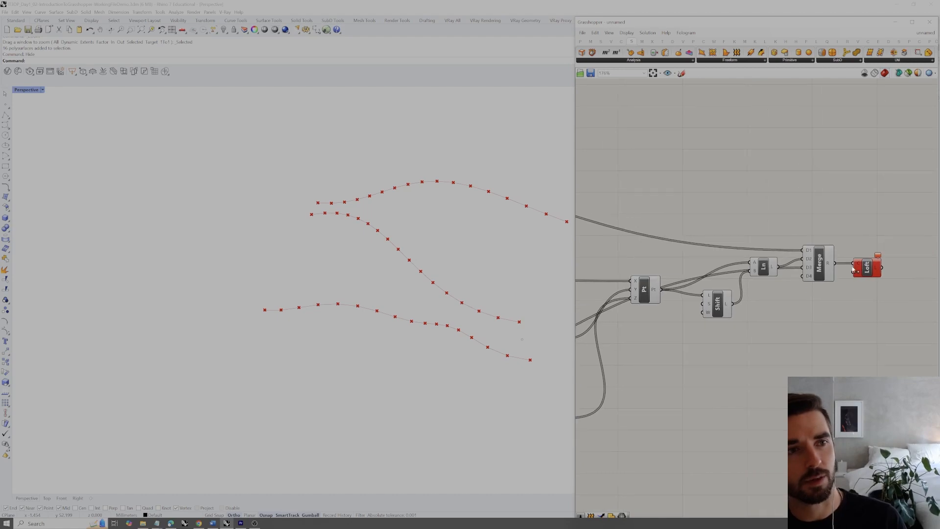
{"action": "double_click", "coordinate": [804, 320]}
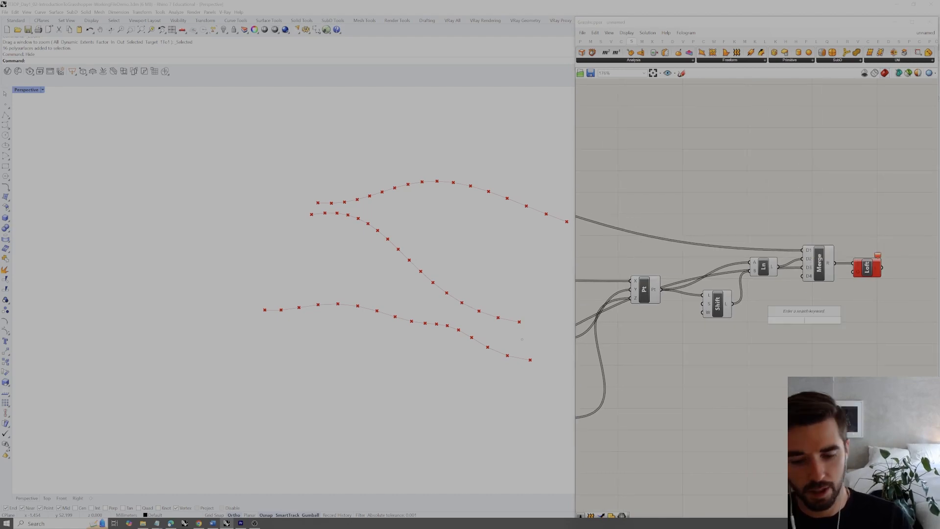
{"action": "type", "text": "panel"}
{"action": "key", "text": "Return"}
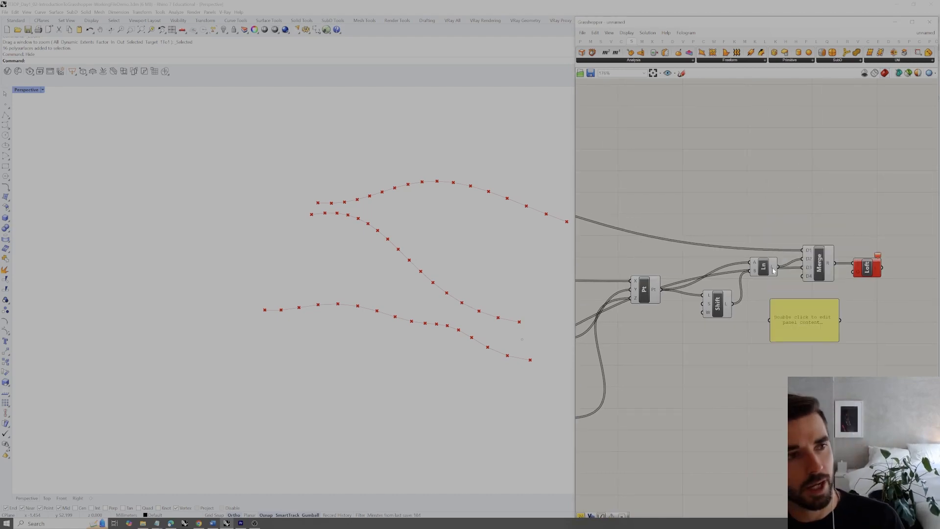
{"action": "left_click_drag", "start_coordinate": [778, 267], "coordinate": [769, 321]}
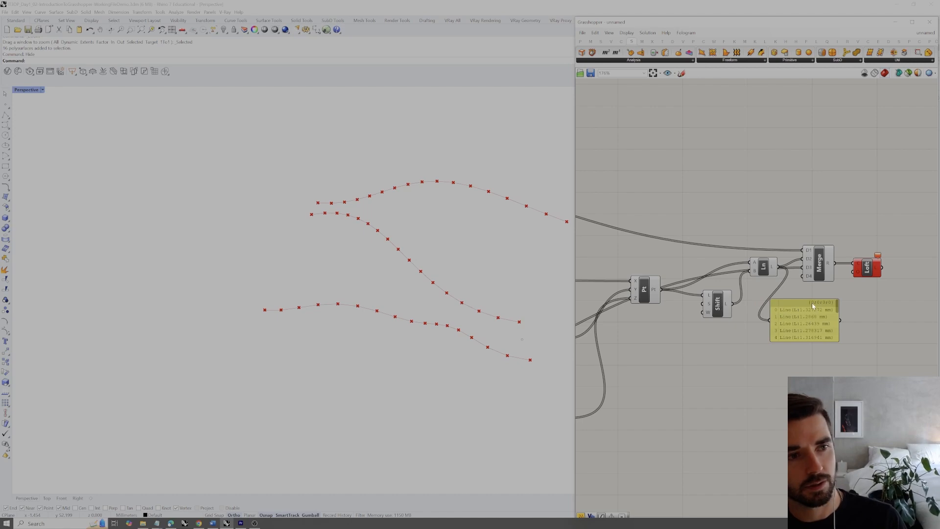
{"action": "left_click", "coordinate": [763, 267]}
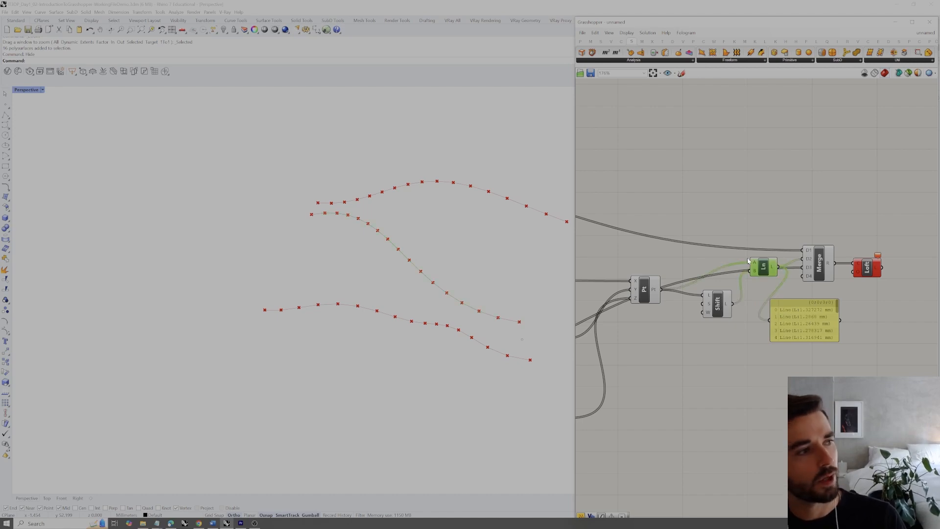
{"action": "left_click", "coordinate": [807, 321]}
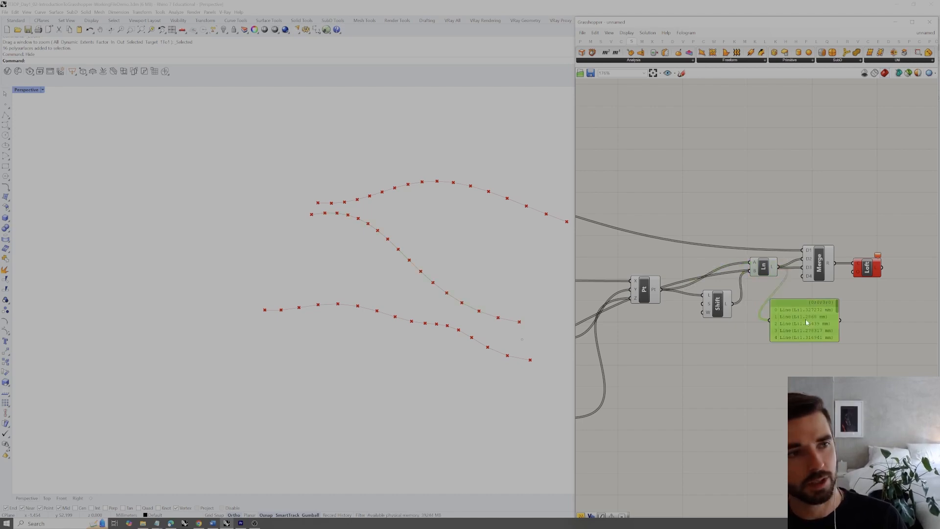
{"action": "scroll", "coordinate": [808, 320], "scroll_direction": "up", "scroll_amount": 2}
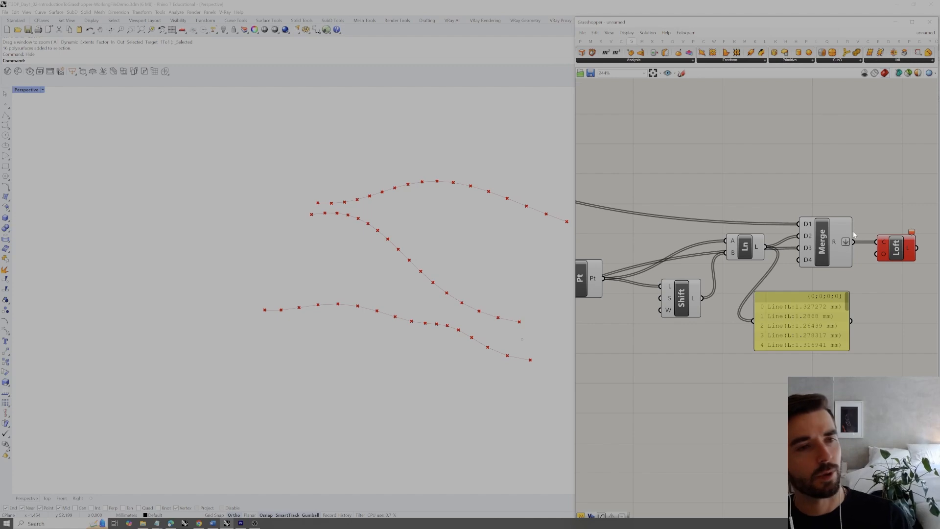
{"action": "left_click", "coordinate": [808, 313]}
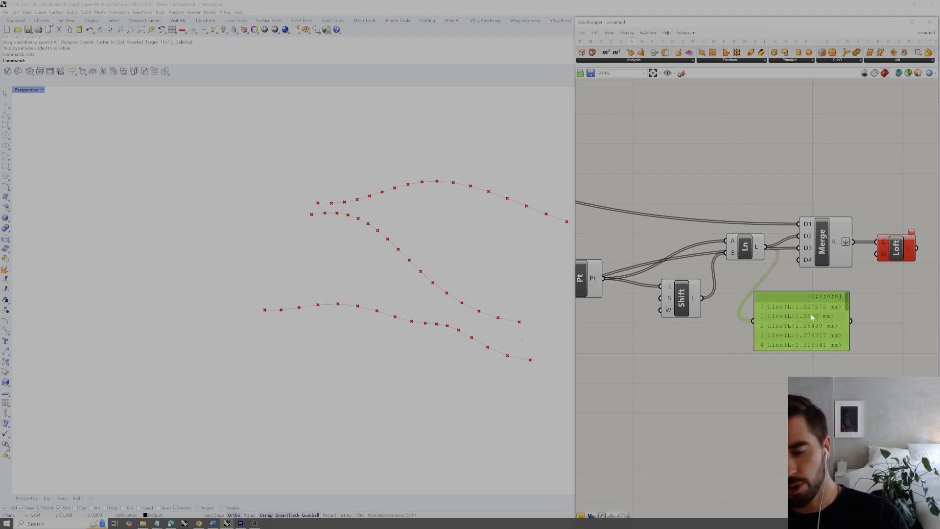
{"action": "key", "text": "Delete"}
Step: Turn off Flatten on the Merge output and shift the Merge component closer to the Loft
{"action": "scroll", "coordinate": [840, 274], "scroll_direction": "down", "scroll_amount": 1}
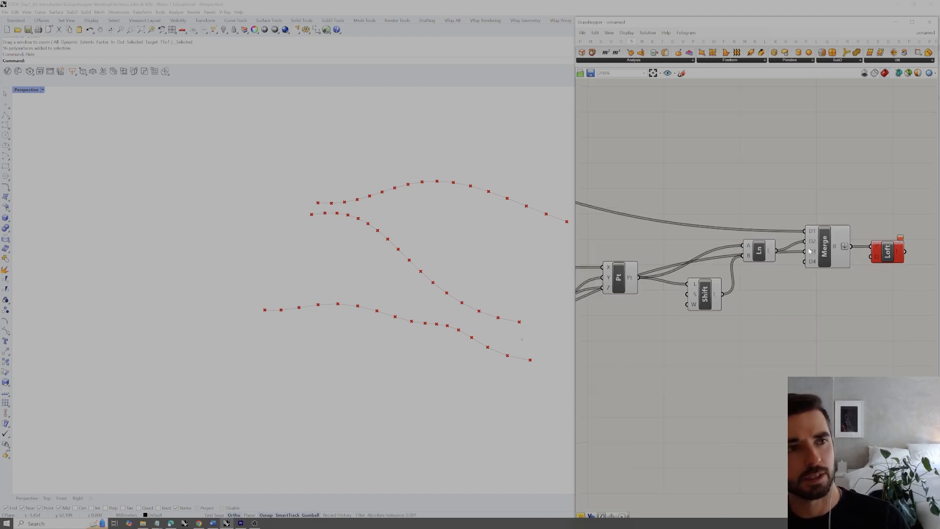
{"action": "right_click", "coordinate": [845, 247]}
{"action": "mouse_move", "coordinate": [825, 253]}
{"action": "left_mouse_down"}
{"action": "mouse_move", "coordinate": [833, 235]}
{"action": "mouse_move", "coordinate": [832, 262]}
{"action": "left_mouse_up"}
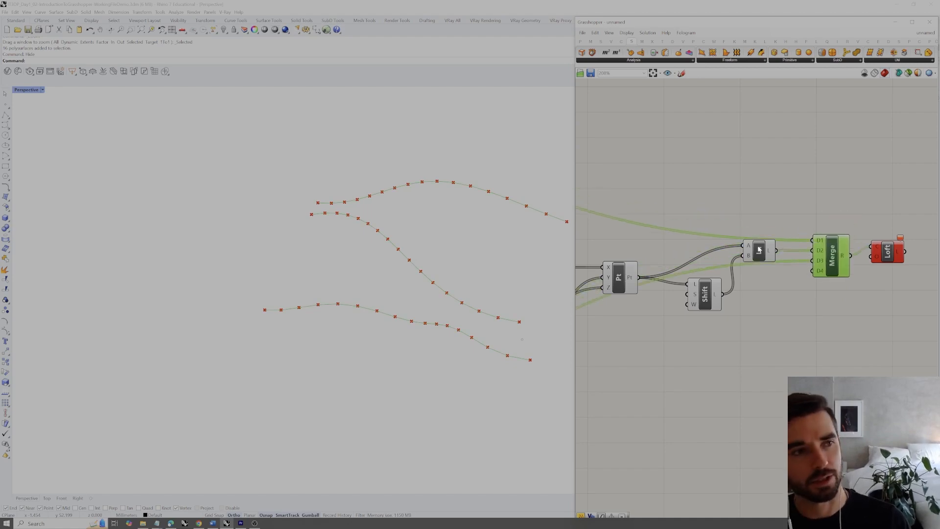
{"action": "right_click_drag", "start_coordinate": [501, 353], "coordinate": [465, 351], "text": "shift"}
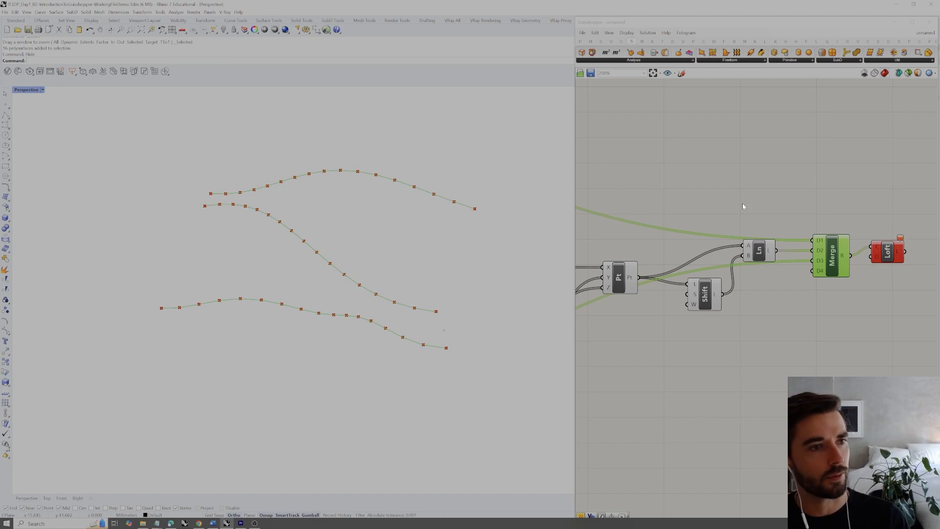
Step: Graft the outputs of the upper and lower Line components
{"action": "scroll", "coordinate": [742, 206], "scroll_direction": "down", "scroll_amount": 6}
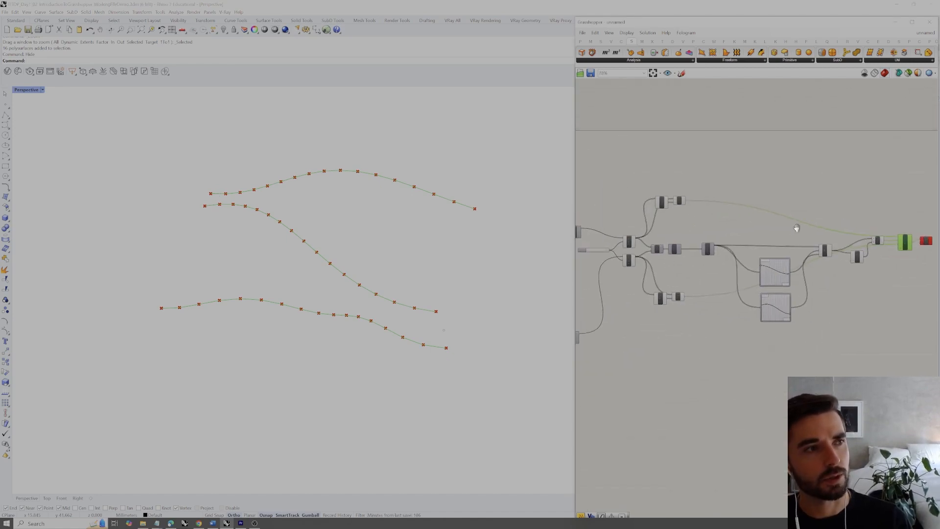
{"action": "scroll", "coordinate": [692, 200], "scroll_direction": "up", "scroll_amount": 4}
{"action": "right_click", "coordinate": [672, 202]}
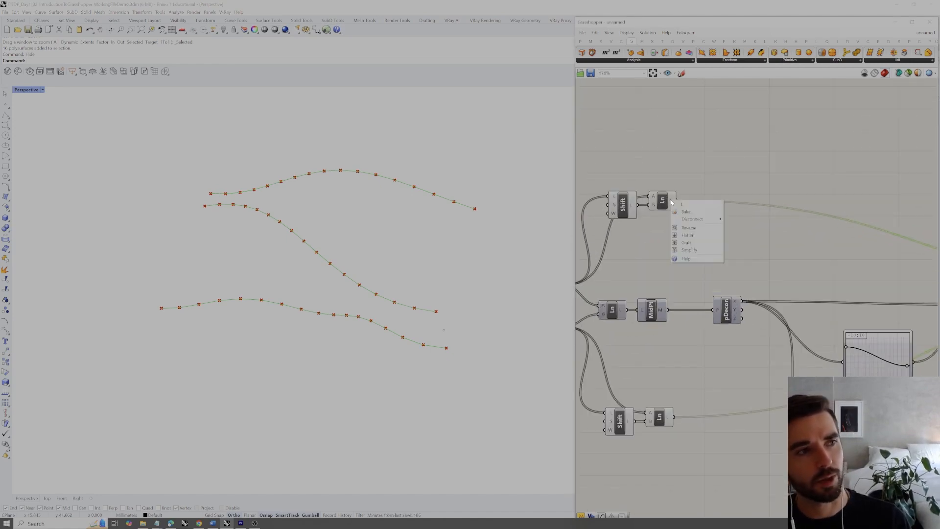
{"action": "left_click", "coordinate": [697, 242]}
{"action": "scroll", "coordinate": [695, 240], "scroll_direction": "down", "scroll_amount": 3}
{"action": "scroll", "coordinate": [673, 330], "scroll_direction": "up", "scroll_amount": 3}
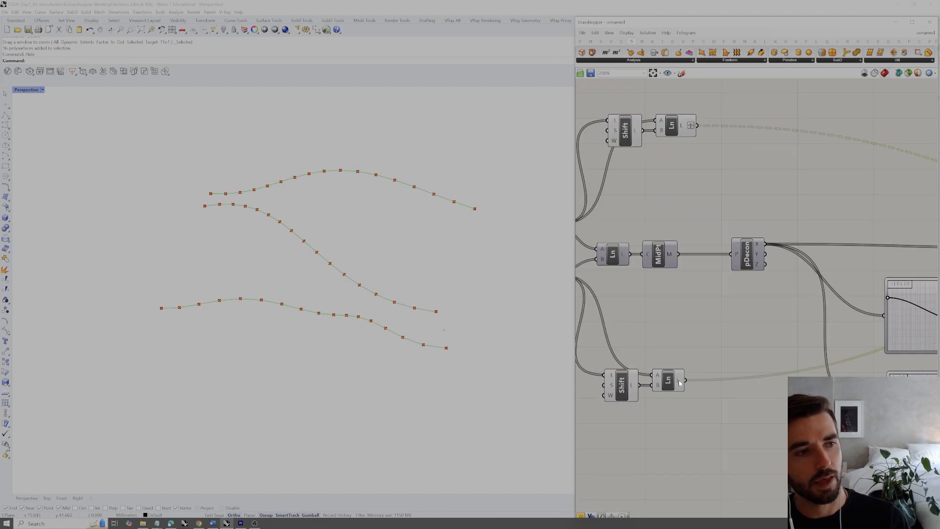
{"action": "right_click", "coordinate": [680, 383]}
{"action": "left_click", "coordinate": [699, 422]}
Step: Graft the output of the middle Line component feeding the Merge's D2 input
{"action": "right_click_drag", "start_coordinate": [930, 297], "coordinate": [732, 295]}
{"action": "right_click_drag", "start_coordinate": [882, 268], "coordinate": [770, 270]}
{"action": "right_click_drag", "start_coordinate": [880, 242], "coordinate": [869, 241]}
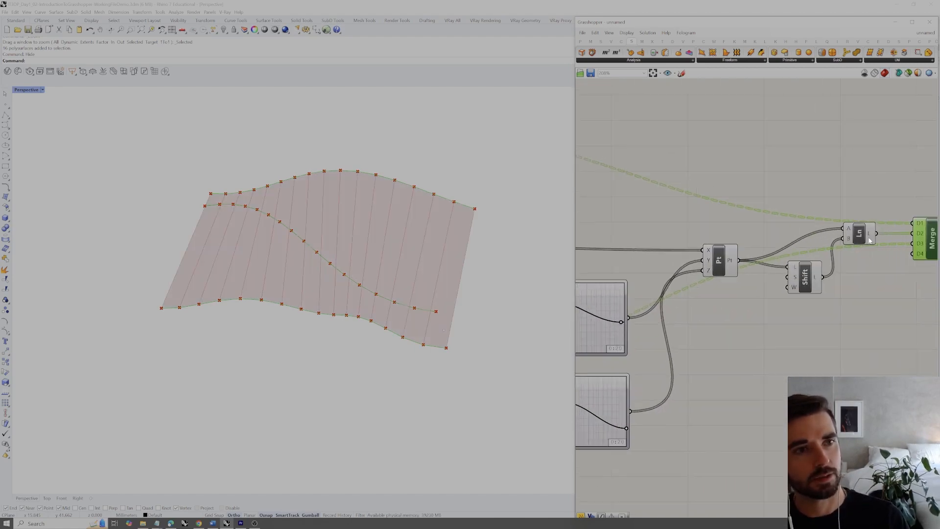
{"action": "right_click", "coordinate": [870, 240]}
{"action": "left_click", "coordinate": [886, 275]}
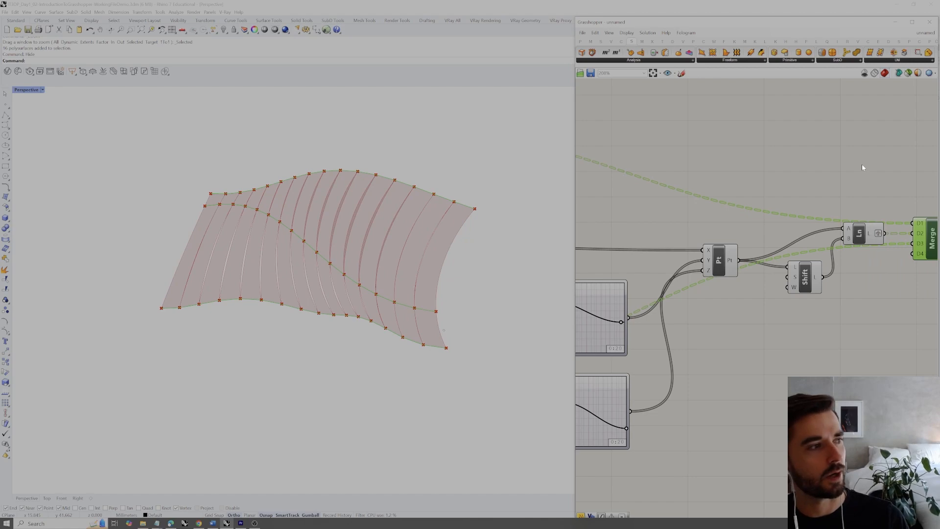
Step: Examine the lofted strips from several angles and align the Loft component with the Merge
{"action": "right_click_drag", "start_coordinate": [255, 323], "coordinate": [193, 420]}
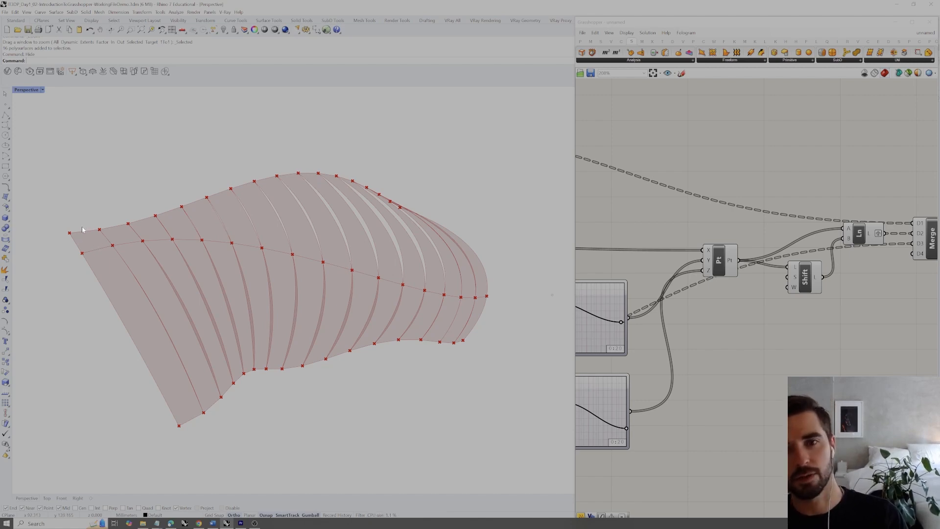
{"action": "right_click_drag", "start_coordinate": [91, 231], "coordinate": [237, 329]}
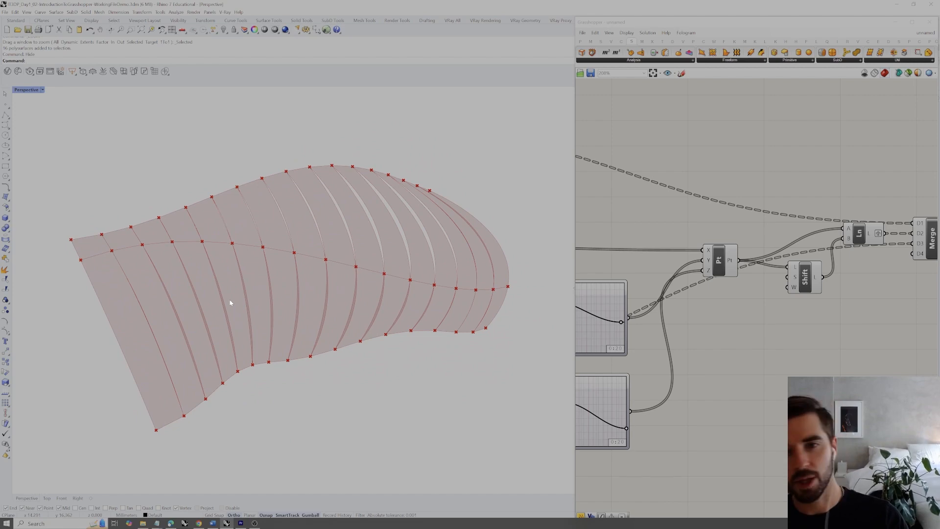
{"action": "right_click_drag", "start_coordinate": [316, 296], "coordinate": [496, 279]}
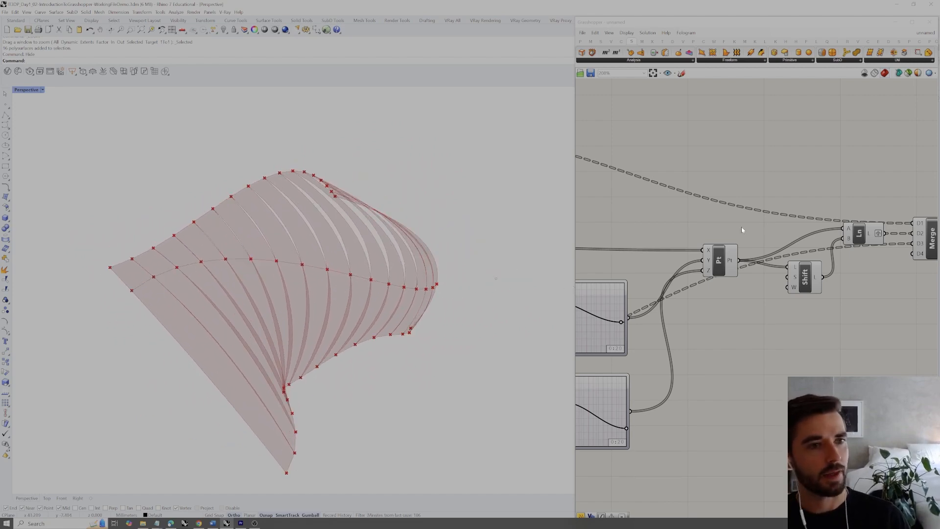
{"action": "right_click_drag", "start_coordinate": [802, 202], "coordinate": [707, 202]}
{"action": "right_click_drag", "start_coordinate": [372, 293], "coordinate": [416, 286]}
{"action": "right_click_drag", "start_coordinate": [844, 189], "coordinate": [777, 211]}
{"action": "left_click_drag", "start_coordinate": [825, 253], "coordinate": [830, 260]}
{"action": "left_click", "coordinate": [829, 222]}
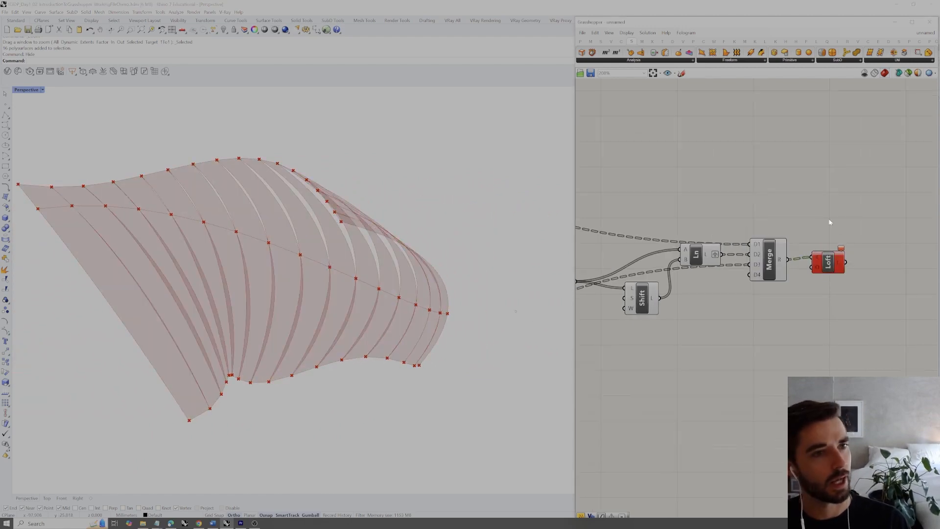
Step: Bake the strips from the Loft component and move the baked surfaces away from the preview for inspection
{"action": "left_click", "coordinate": [840, 259]}
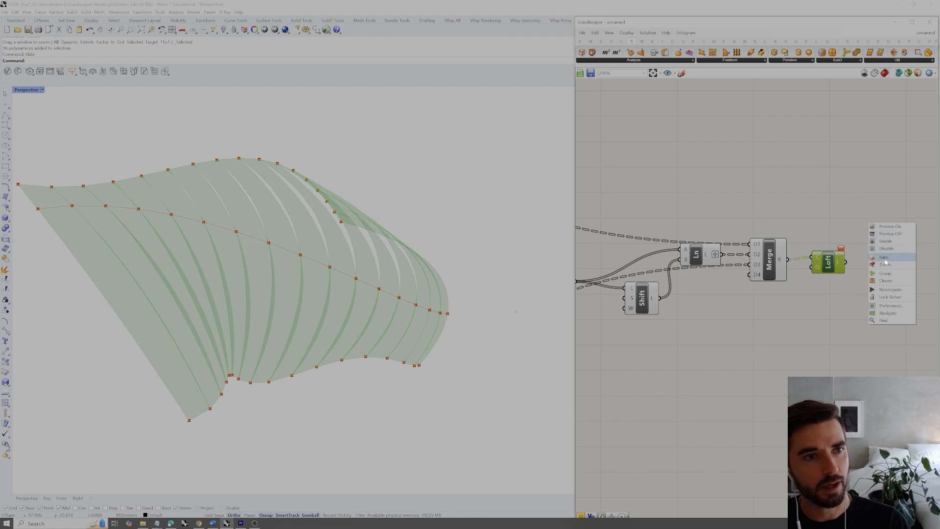
{"action": "left_click", "coordinate": [885, 258]}
{"action": "key", "text": "Return"}
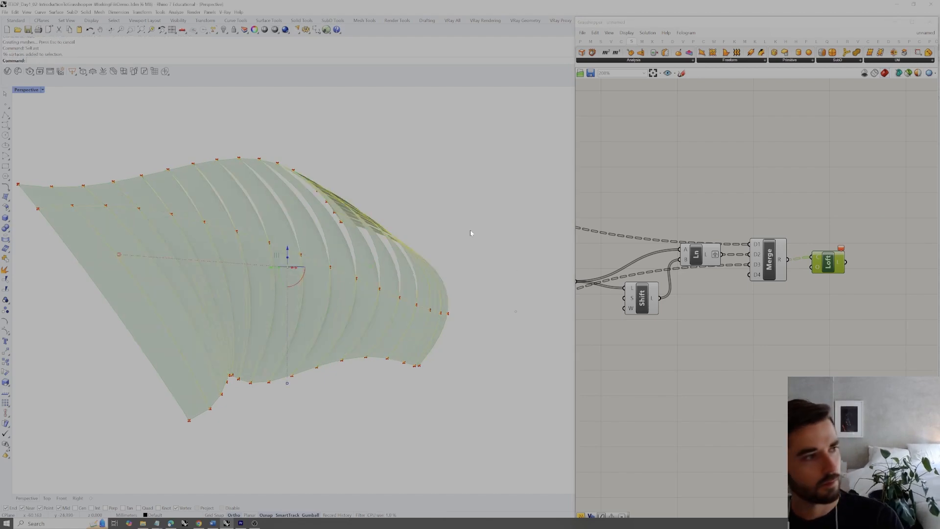
{"action": "right_click_drag", "start_coordinate": [502, 252], "coordinate": [465, 259]}
{"action": "left_click_drag", "start_coordinate": [400, 283], "coordinate": [184, 262]}
{"action": "left_click", "coordinate": [304, 199]}
{"action": "right_click_drag", "start_coordinate": [305, 199], "coordinate": [431, 225]}
{"action": "left_click_drag", "start_coordinate": [422, 188], "coordinate": [275, 295]}
{"action": "right_click_drag", "start_coordinate": [274, 295], "coordinate": [380, 300]}
{"action": "left_click", "coordinate": [381, 293]}
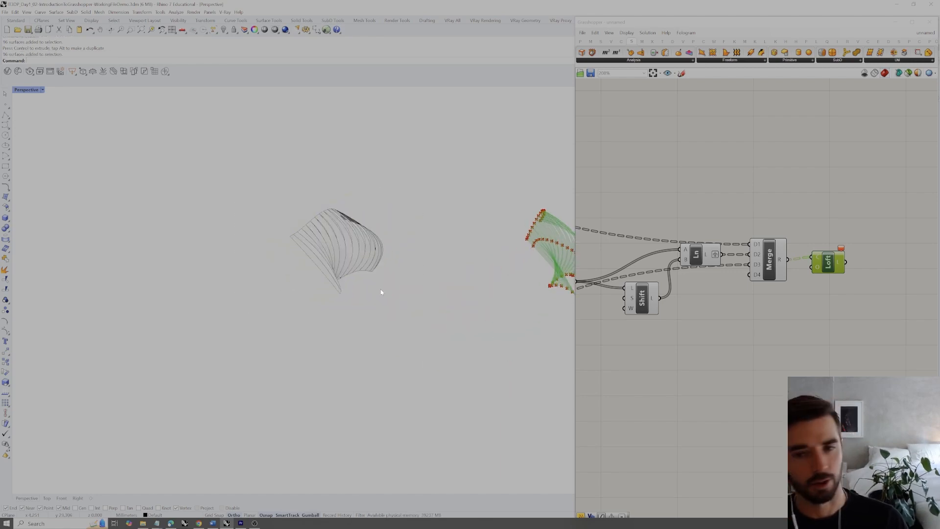
Step: Select all the baked strip surfaces and delete them from the Rhino model
{"action": "right_click_drag", "start_coordinate": [415, 210], "coordinate": [378, 236]}
{"action": "left_click_drag", "start_coordinate": [438, 191], "coordinate": [245, 293]}
{"action": "left_click", "coordinate": [382, 283]}
{"action": "mouse_move", "coordinate": [382, 283]}
{"action": "right_mouse_down"}
{"action": "mouse_move", "coordinate": [345, 271]}
{"action": "mouse_move", "coordinate": [345, 254]}
{"action": "mouse_move", "coordinate": [377, 256]}
{"action": "mouse_move", "coordinate": [377, 265]}
{"action": "right_mouse_up"}
{"action": "left_click_drag", "start_coordinate": [381, 237], "coordinate": [267, 346]}
{"action": "key", "text": "Delete"}
{"action": "mouse_move", "coordinate": [382, 294]}
{"action": "right_mouse_down"}
{"action": "mouse_move", "coordinate": [368, 296]}
{"action": "mouse_move", "coordinate": [379, 287]}
{"action": "right_mouse_up"}
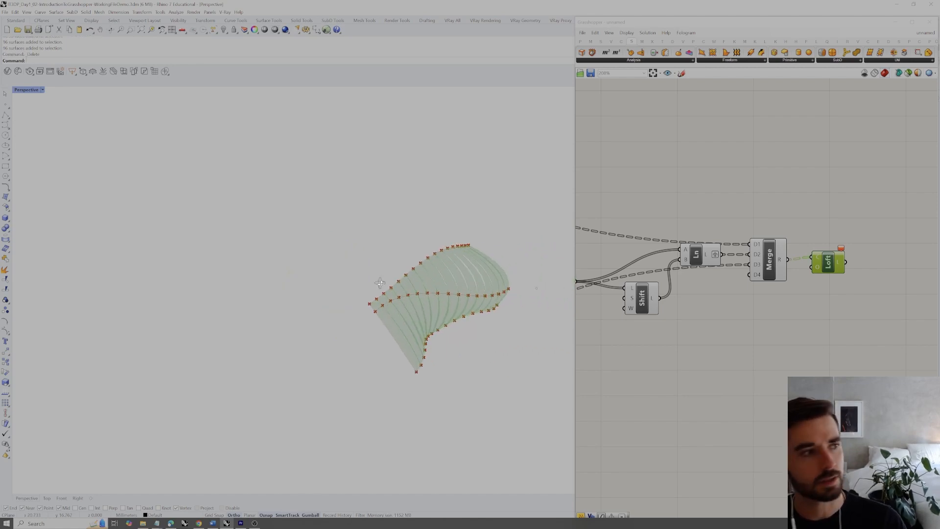
{"action": "scroll", "coordinate": [503, 283], "scroll_direction": "up", "scroll_amount": 3}
{"action": "right_click_drag", "start_coordinate": [466, 301], "coordinate": [434, 297], "text": "shift"}
Step: Delete the Merge component that combines all three sets of lines, keeping the Loft component
{"action": "left_click", "coordinate": [814, 210]}
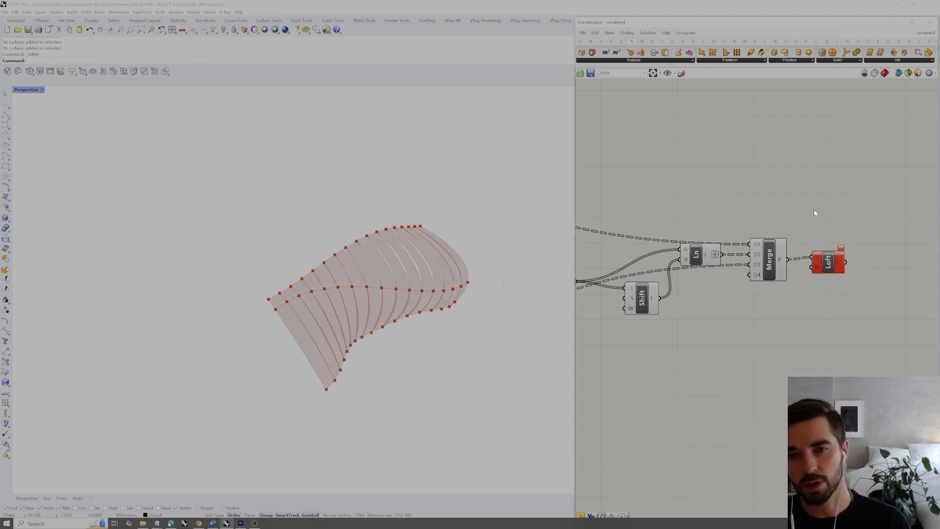
{"action": "left_click_drag", "start_coordinate": [828, 261], "coordinate": [831, 264]}
{"action": "left_click", "coordinate": [828, 233]}
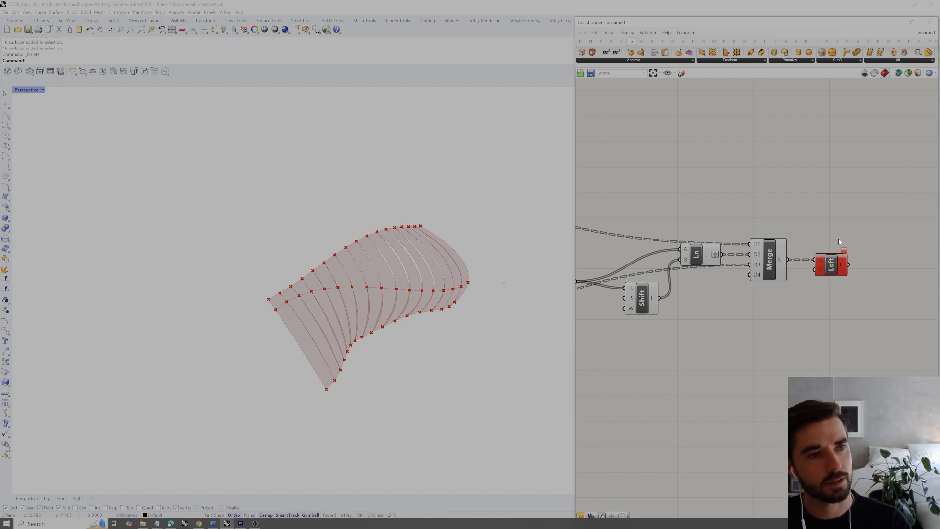
{"action": "left_click_drag", "start_coordinate": [856, 250], "coordinate": [802, 300]}
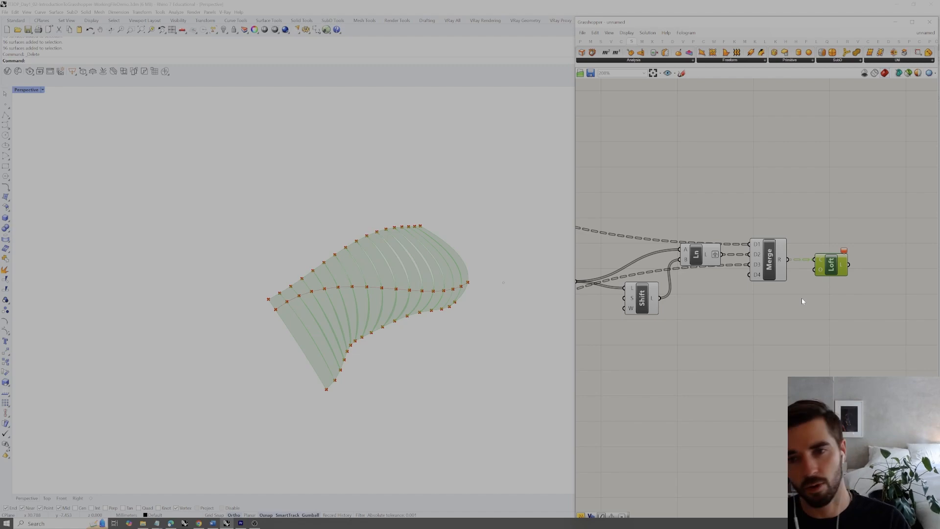
{"action": "left_click", "coordinate": [801, 301]}
{"action": "scroll", "coordinate": [819, 278], "scroll_direction": "down", "scroll_amount": 2}
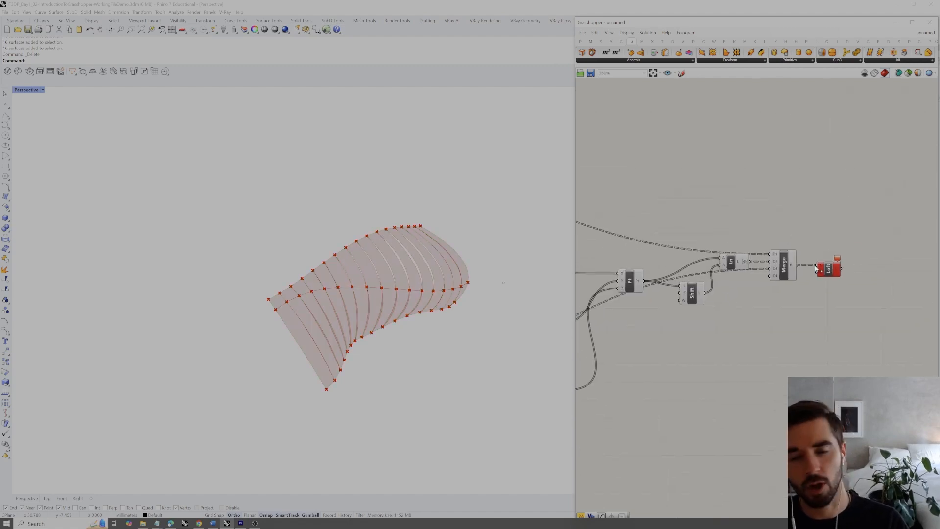
{"action": "right_click_drag", "start_coordinate": [834, 251], "coordinate": [842, 255]}
{"action": "left_click_drag", "start_coordinate": [792, 268], "coordinate": [800, 233]}
{"action": "key", "text": "Delete"}
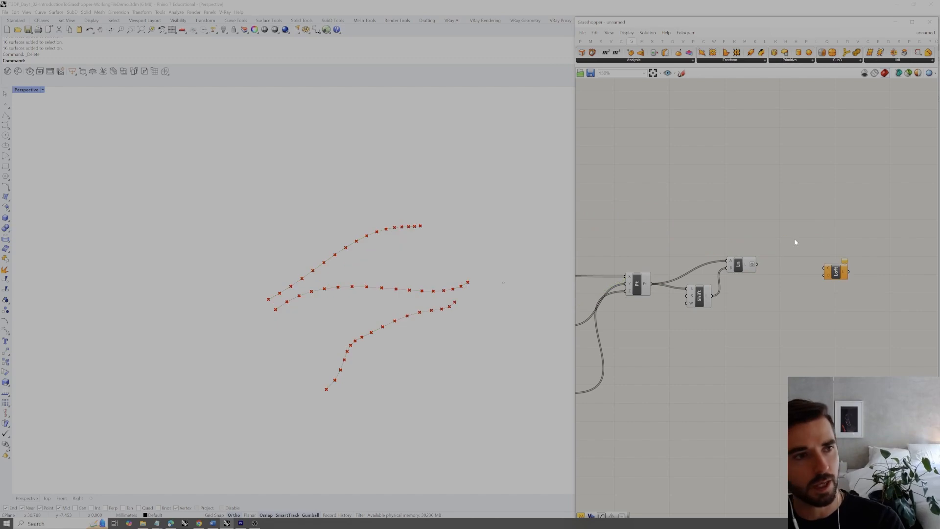
Step: Add a new Merge component near the Loft and feed it the upper and middle Line outputs
{"action": "right_click", "coordinate": [786, 237]}
{"action": "left_click", "coordinate": [783, 227]}
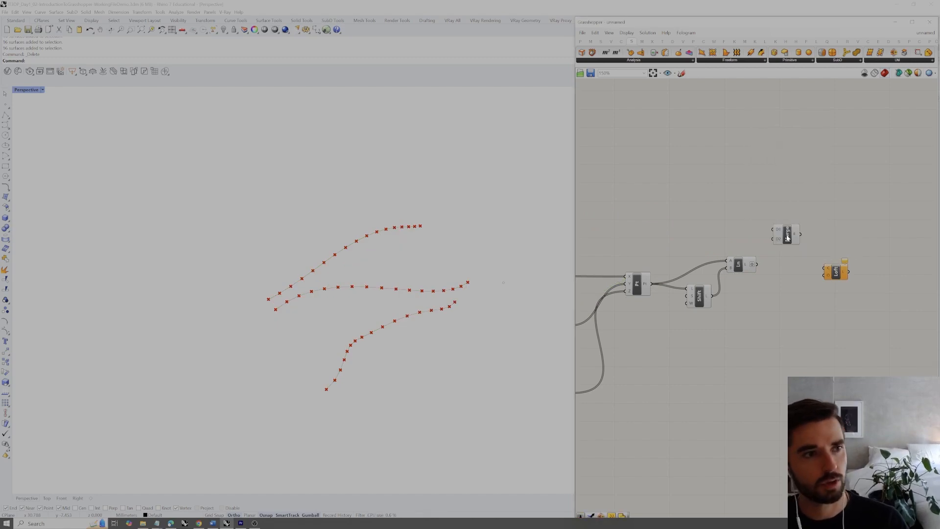
{"action": "mouse_move", "coordinate": [837, 277]}
{"action": "left_mouse_down"}
{"action": "mouse_move", "coordinate": [845, 256]}
{"action": "mouse_move", "coordinate": [829, 263]}
{"action": "left_mouse_up"}
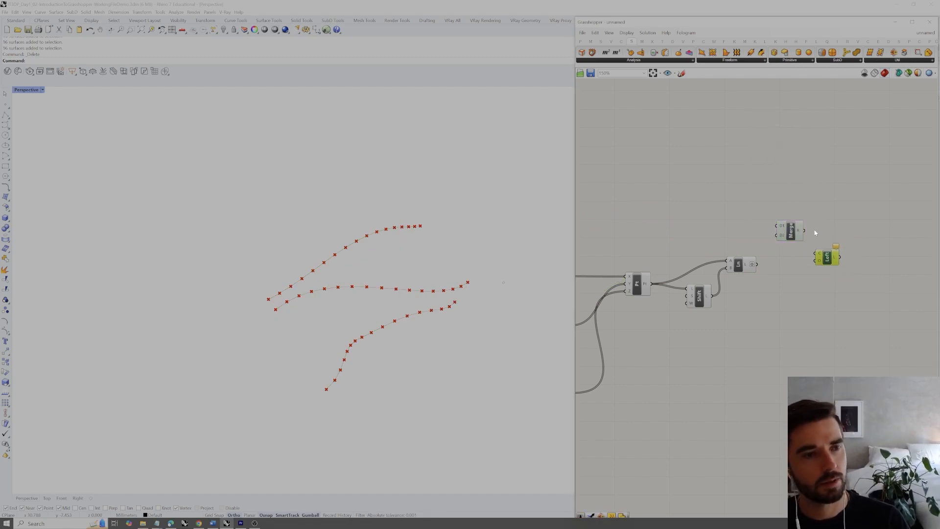
{"action": "scroll", "coordinate": [809, 227], "scroll_direction": "down", "scroll_amount": 4}
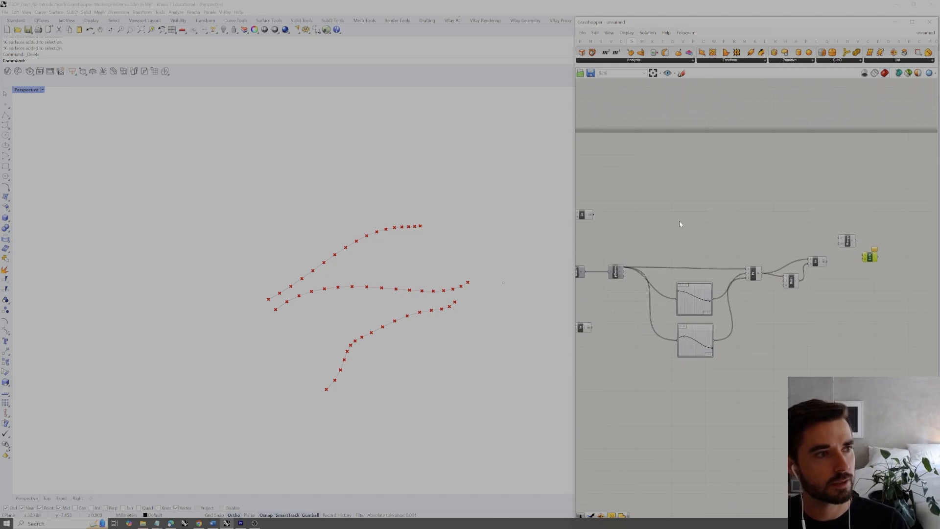
{"action": "left_click_drag", "start_coordinate": [664, 219], "coordinate": [855, 243]}
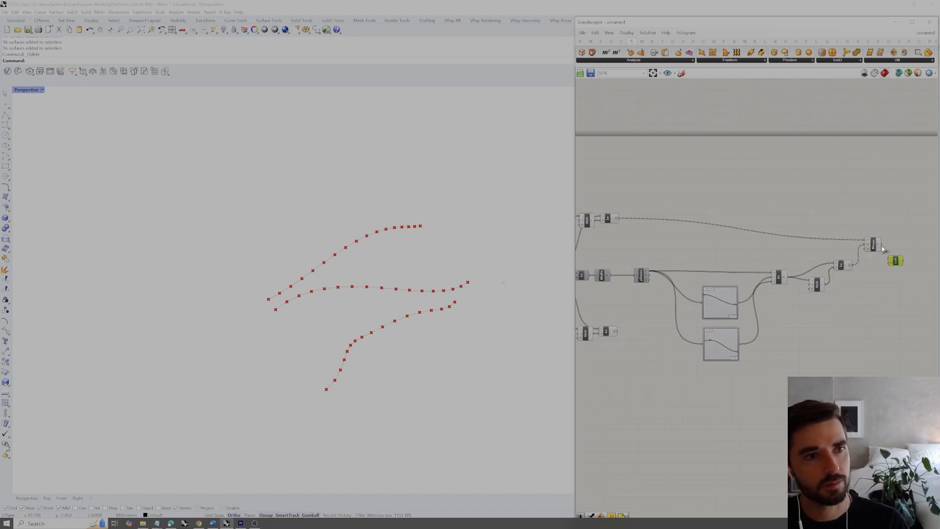
Step: Loft the upper merged lines and set up a second Merge and Loft pair for the middle and lower lines
{"action": "left_click_drag", "start_coordinate": [890, 262], "coordinate": [867, 283]}
{"action": "left_click", "coordinate": [860, 268]}
{"action": "left_click_drag", "start_coordinate": [618, 333], "coordinate": [867, 289]}
{"action": "right_click_drag", "start_coordinate": [513, 333], "coordinate": [534, 320]}
{"action": "right_click_drag", "start_coordinate": [910, 256], "coordinate": [830, 265]}
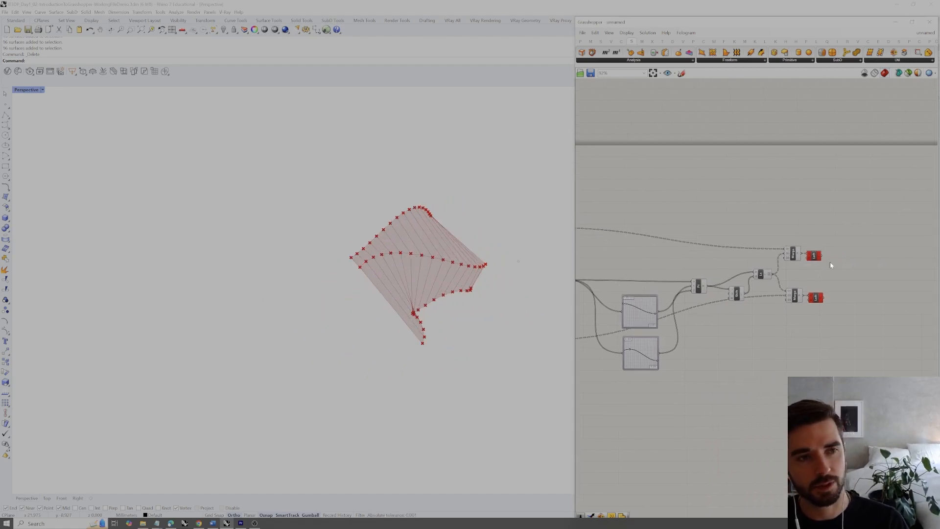
{"action": "scroll", "coordinate": [831, 265], "scroll_direction": "up", "scroll_amount": 1}
{"action": "scroll", "coordinate": [839, 262], "scroll_direction": "up", "scroll_amount": 2}
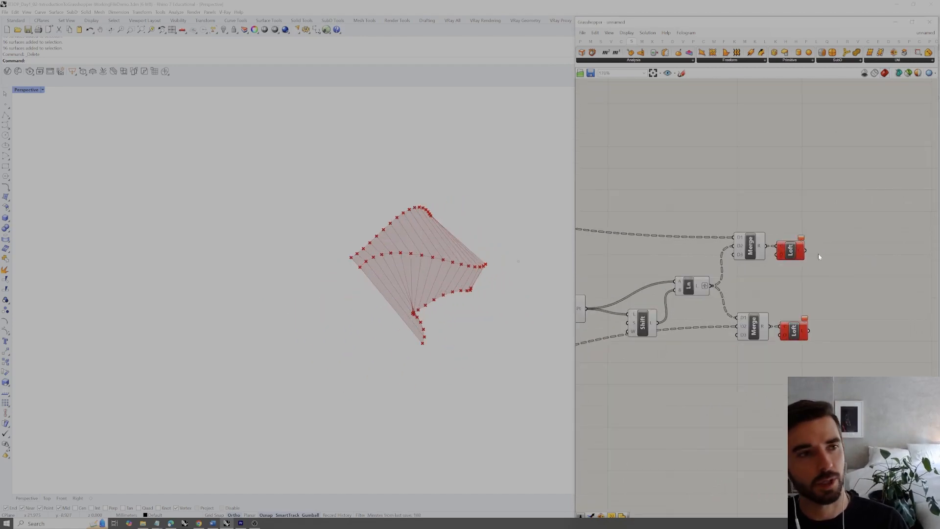
{"action": "right_click_drag", "start_coordinate": [490, 294], "coordinate": [460, 302]}
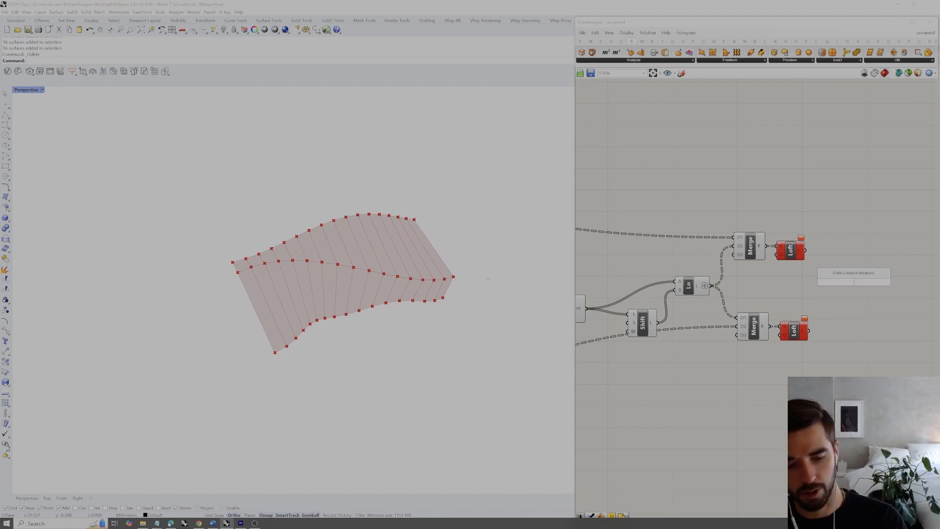
Step: Add a Brep Join component, connect both Loft outputs to it, and flatten its input
{"action": "type", "text": "join"}
{"action": "left_click", "coordinate": [850, 252]}
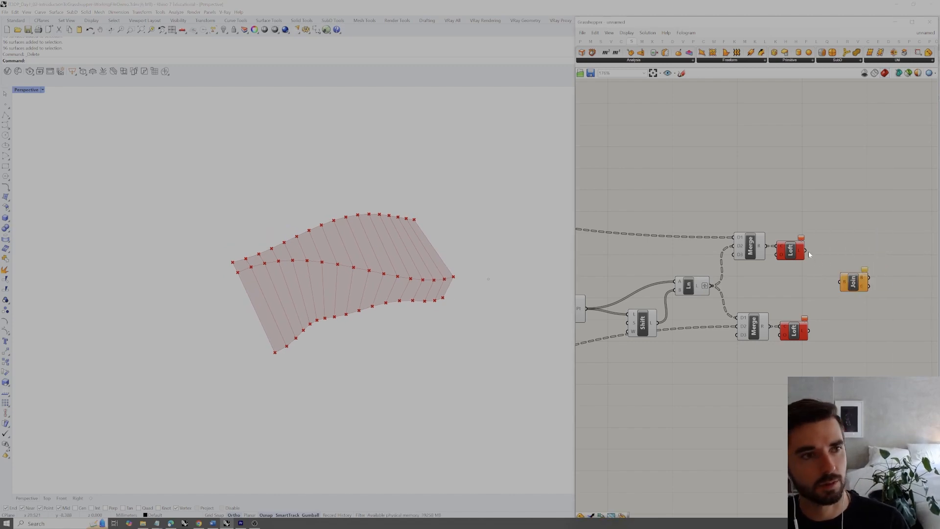
{"action": "left_click_drag", "start_coordinate": [846, 286], "coordinate": [843, 283]}
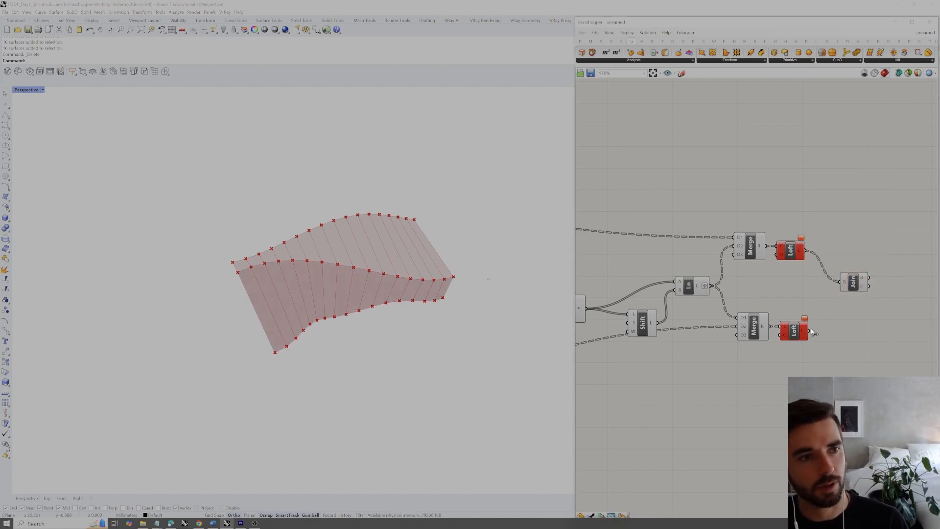
{"action": "right_click", "coordinate": [845, 283]}
{"action": "left_click", "coordinate": [861, 332]}
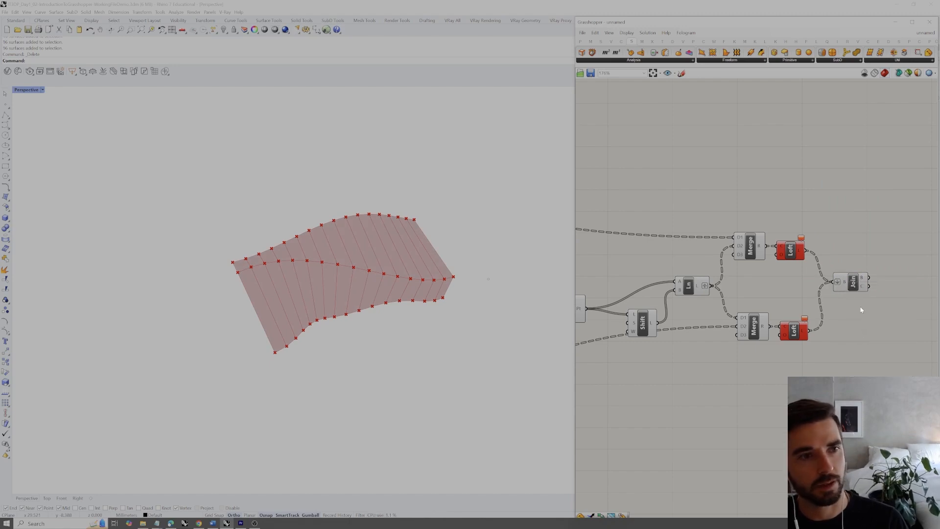
Step: Bake the Join result into Rhino and zoom to the selected geometry
{"action": "left_click", "coordinate": [858, 283]}
{"action": "right_click", "coordinate": [865, 321]}
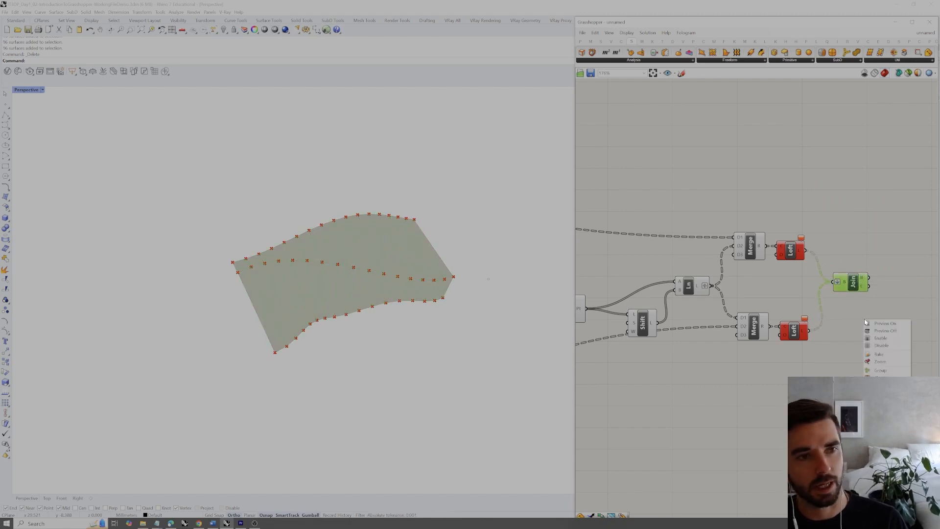
{"action": "left_click", "coordinate": [879, 354]}
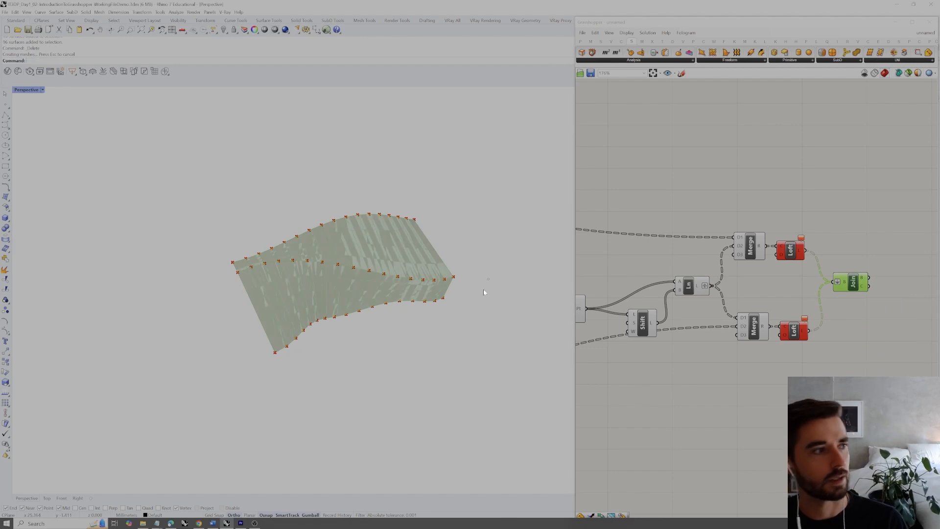
{"action": "right_click_drag", "start_coordinate": [415, 265], "coordinate": [465, 279]}
{"action": "left_click_drag", "start_coordinate": [461, 286], "coordinate": [310, 228]}
{"action": "type", "text": "ZS"}
{"action": "key", "text": "Return"}
{"action": "scroll", "coordinate": [363, 270], "scroll_direction": "down", "scroll_amount": 6}
{"action": "right_click_drag", "start_coordinate": [363, 270], "coordinate": [478, 271]}
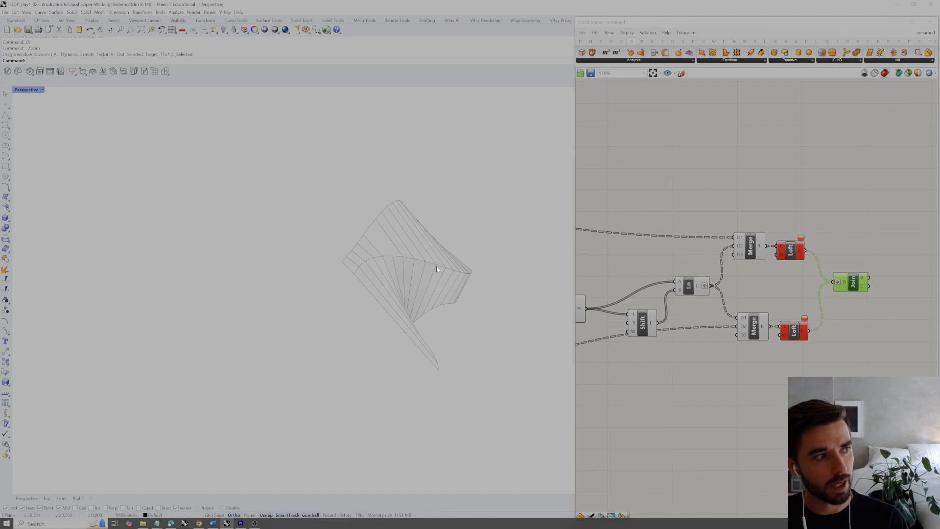
Step: Examine the baked wall from several angles and check how its faces meet along the edges
{"action": "right_click_drag", "start_coordinate": [393, 263], "coordinate": [365, 265]}
{"action": "right_click_drag", "start_coordinate": [434, 263], "coordinate": [327, 263]}
{"action": "left_click", "coordinate": [476, 267]}
{"action": "left_click", "coordinate": [481, 270]}
{"action": "right_click_drag", "start_coordinate": [436, 244], "coordinate": [453, 258]}
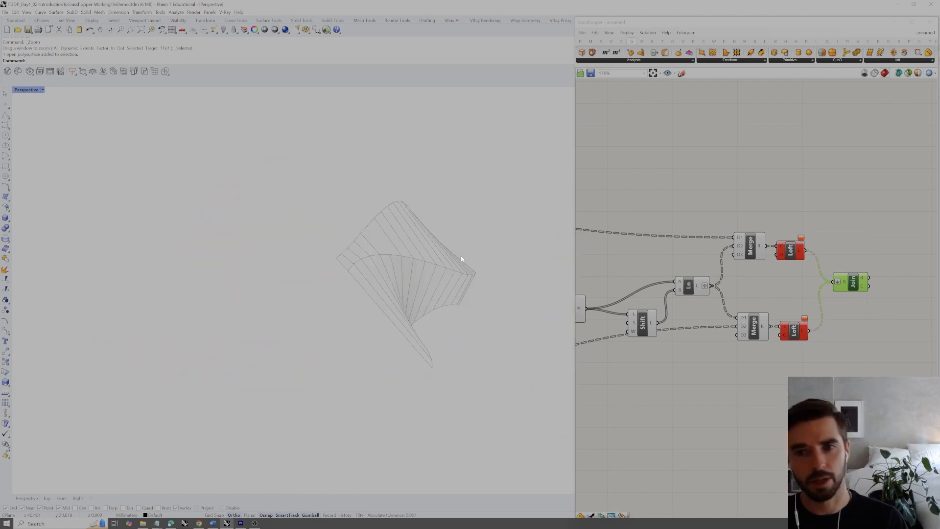
{"action": "scroll", "coordinate": [451, 262], "scroll_direction": "up", "scroll_amount": 8}
{"action": "right_click_drag", "start_coordinate": [442, 262], "coordinate": [369, 290]}
{"action": "scroll", "coordinate": [450, 269], "scroll_direction": "down", "scroll_amount": 4}
{"action": "left_click", "coordinate": [352, 315]}
{"action": "key", "text": "Escape"}
{"action": "scroll", "coordinate": [370, 293], "scroll_direction": "down", "scroll_amount": 6}
Step: Move the baked polysurface clear of the Grasshopper preview
{"action": "left_click", "coordinate": [342, 324]}
{"action": "left_click_drag", "start_coordinate": [325, 322], "coordinate": [183, 305]}
{"action": "left_click", "coordinate": [310, 261]}
Step: Compare the baked polysurface with the Grasshopper preview of the joined wall
{"action": "right_click_drag", "start_coordinate": [371, 308], "coordinate": [324, 288]}
{"action": "scroll", "coordinate": [424, 305], "scroll_direction": "up", "scroll_amount": 6}
{"action": "right_click_drag", "start_coordinate": [424, 306], "coordinate": [392, 283]}
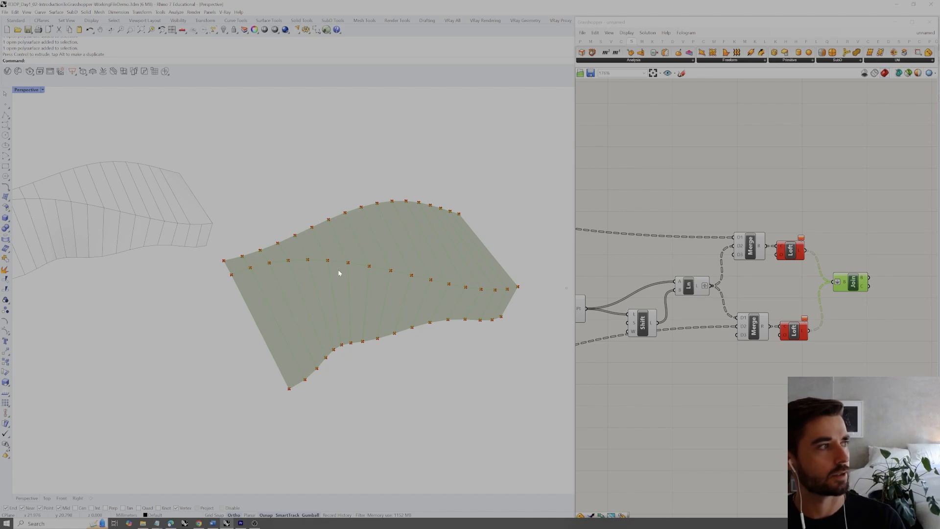
{"action": "mouse_move", "coordinate": [180, 238]}
{"action": "right_mouse_down"}
{"action": "mouse_move", "coordinate": [251, 237]}
{"action": "mouse_move", "coordinate": [242, 239]}
{"action": "right_mouse_up"}
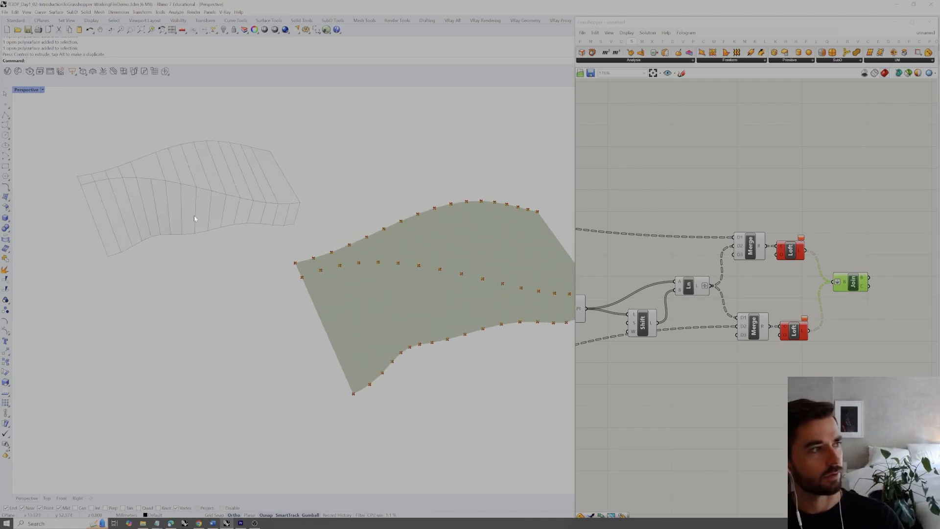
{"action": "right_click_drag", "start_coordinate": [286, 206], "coordinate": [288, 213]}
{"action": "left_click", "coordinate": [255, 156]}
{"action": "left_click", "coordinate": [292, 172]}
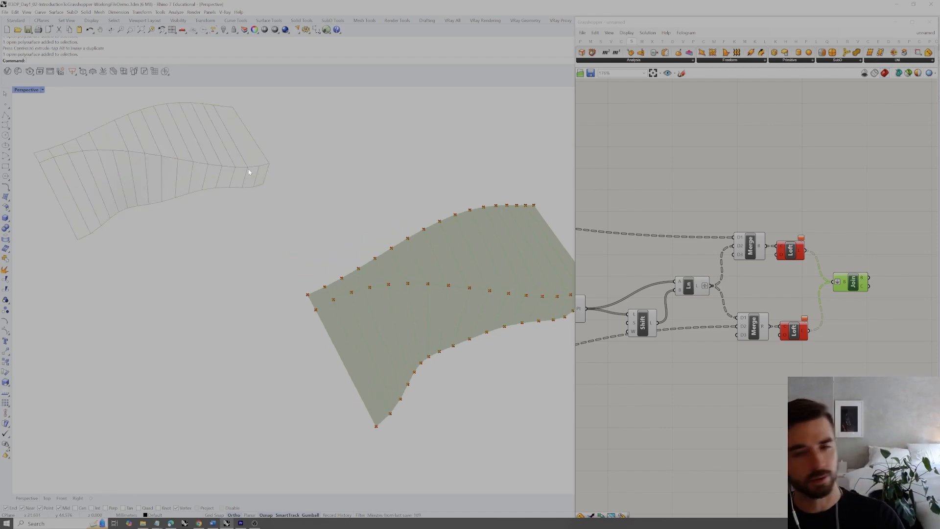
{"action": "right_click_drag", "start_coordinate": [312, 189], "coordinate": [366, 260]}
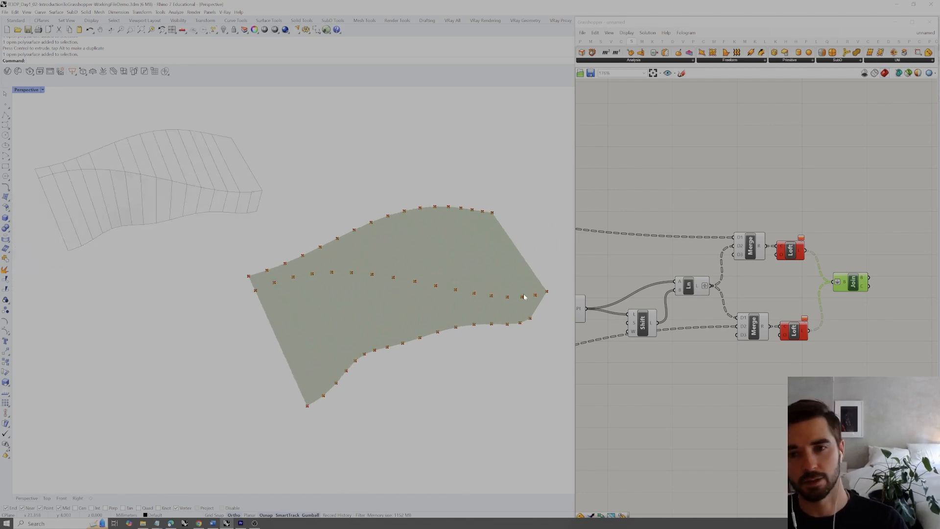
{"action": "left_click", "coordinate": [807, 194]}
{"action": "left_click", "coordinate": [853, 281]}
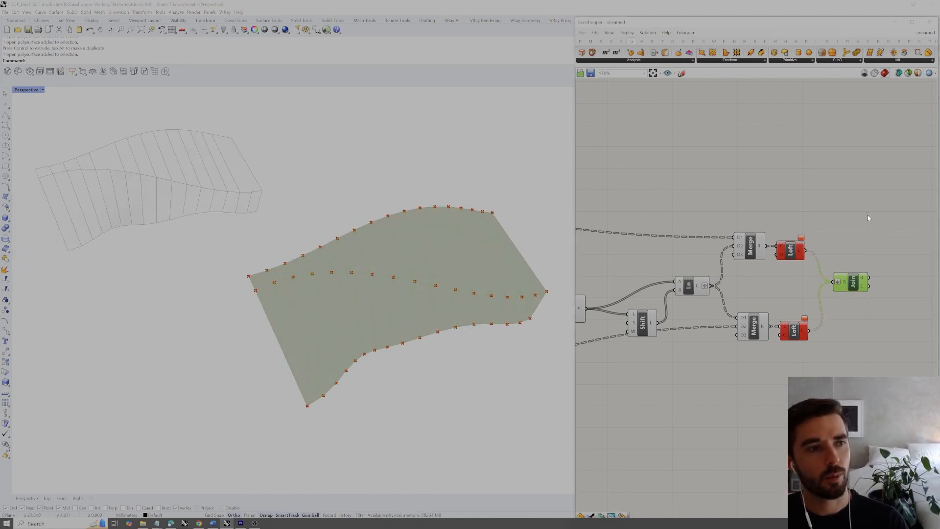
{"action": "left_click", "coordinate": [774, 211]}
Step: Move the Merge, Loft and Join components farther from the middle Line component to free canvas space
{"action": "right_click_drag", "start_coordinate": [605, 277], "coordinate": [789, 251]}
{"action": "scroll", "coordinate": [708, 266], "scroll_direction": "down", "scroll_amount": 3}
{"action": "left_click_drag", "start_coordinate": [789, 251], "coordinate": [616, 401]}
{"action": "left_click", "coordinate": [665, 408]}
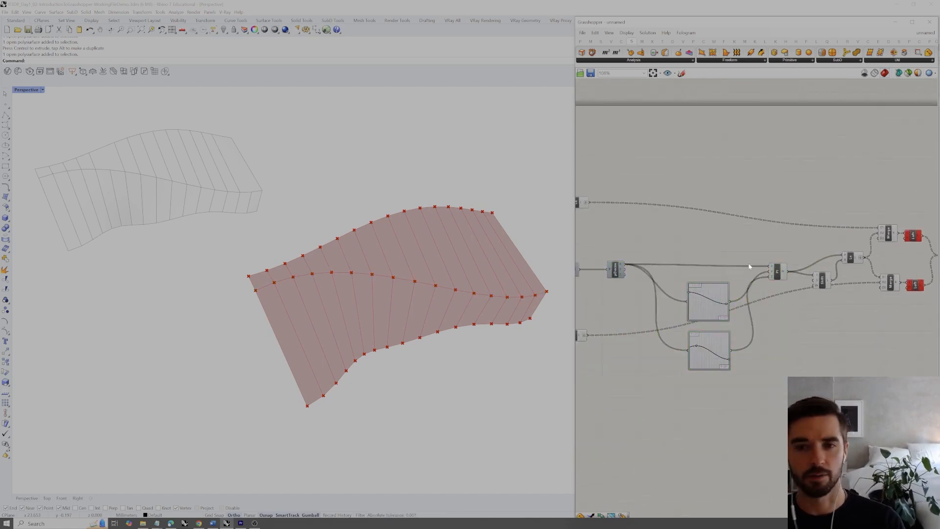
{"action": "left_click", "coordinate": [851, 259]}
{"action": "left_click", "coordinate": [862, 325]}
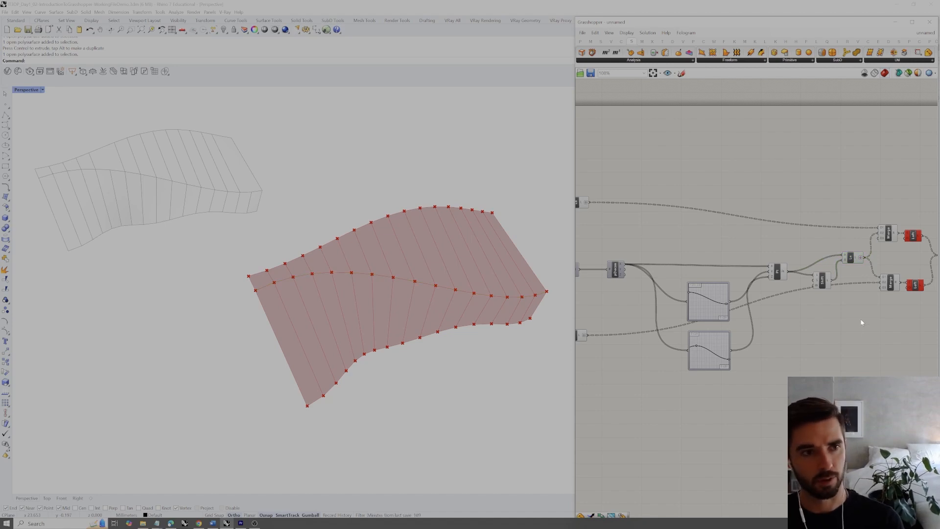
{"action": "right_click_drag", "start_coordinate": [861, 286], "coordinate": [786, 298]}
{"action": "left_click_drag", "start_coordinate": [796, 254], "coordinate": [776, 285]}
{"action": "right_click_drag", "start_coordinate": [801, 281], "coordinate": [725, 297]}
{"action": "left_click", "coordinate": [816, 206]}
{"action": "left_click_drag", "start_coordinate": [831, 242], "coordinate": [728, 331]}
{"action": "left_click_drag", "start_coordinate": [747, 263], "coordinate": [887, 263]}
{"action": "left_click", "coordinate": [876, 275]}
Step: Shift the middle Line component farther away from the Shift List component
{"action": "right_click_drag", "start_coordinate": [707, 256], "coordinate": [755, 254]}
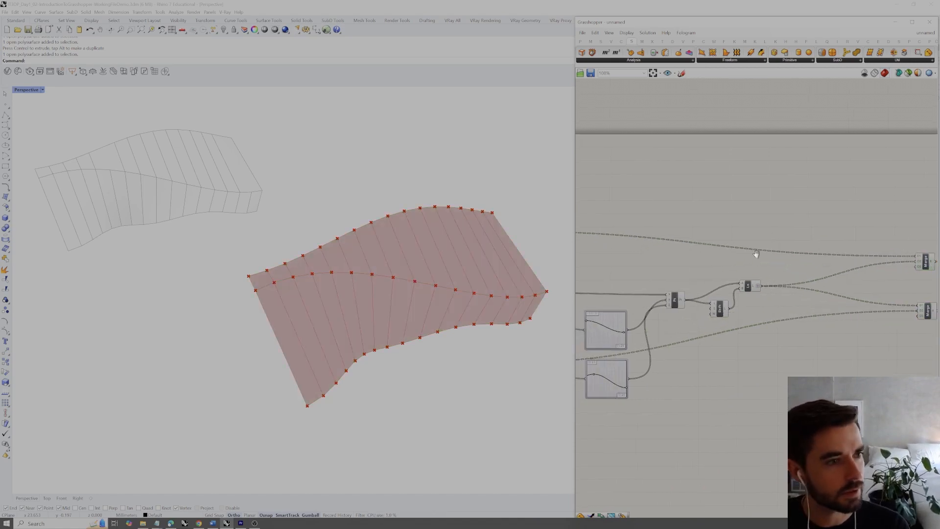
{"action": "left_click", "coordinate": [749, 286]}
{"action": "left_click_drag", "start_coordinate": [751, 287], "coordinate": [769, 286]}
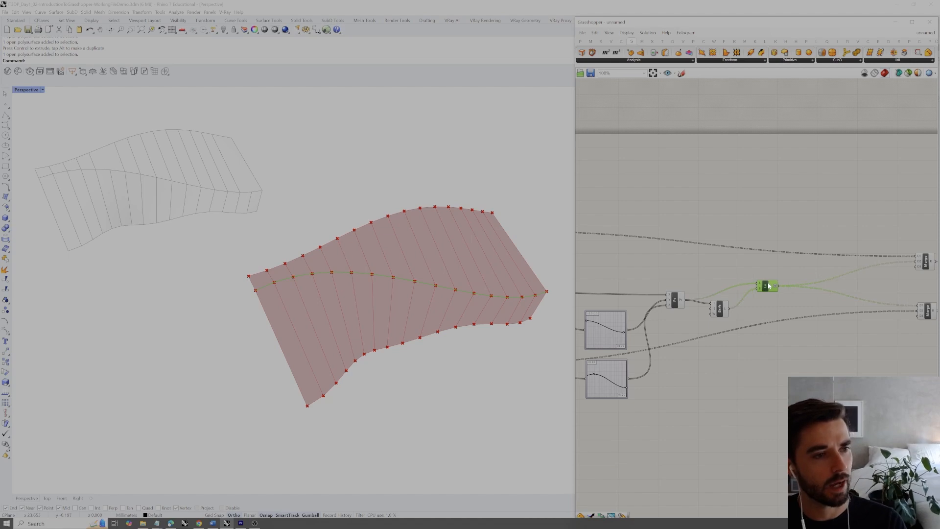
{"action": "left_click", "coordinate": [762, 315]}
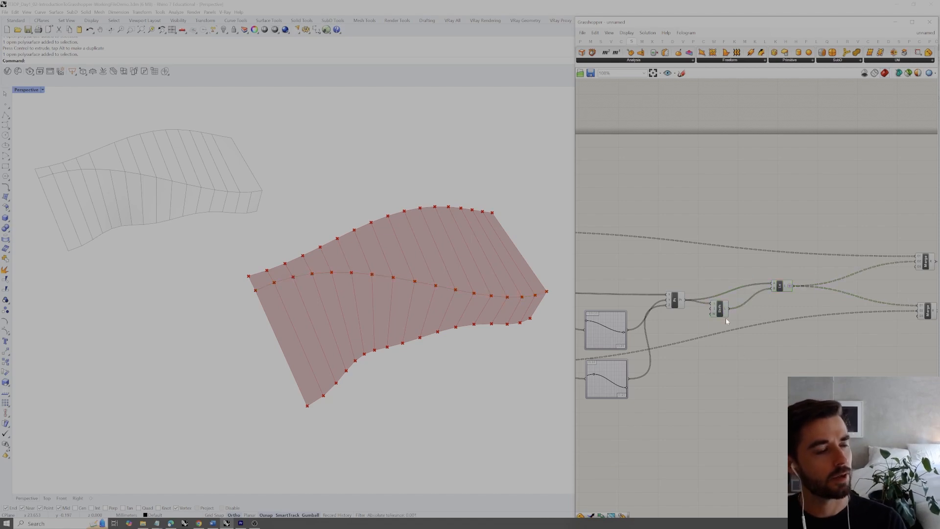
Step: Add a Move component on the free canvas space below the Shift List component
{"action": "right_click_drag", "start_coordinate": [596, 314], "coordinate": [594, 313]}
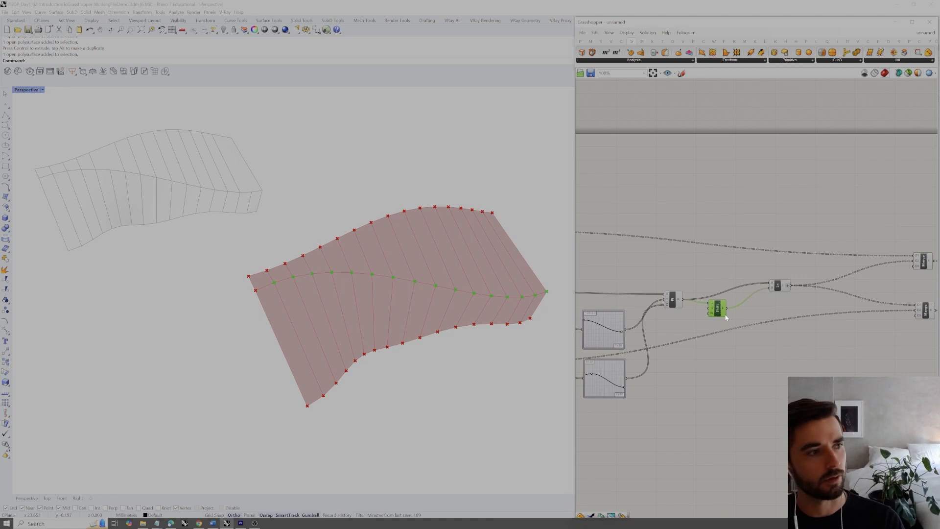
{"action": "right_click_drag", "start_coordinate": [742, 332], "coordinate": [733, 345]}
{"action": "double_click", "coordinate": [735, 347]}
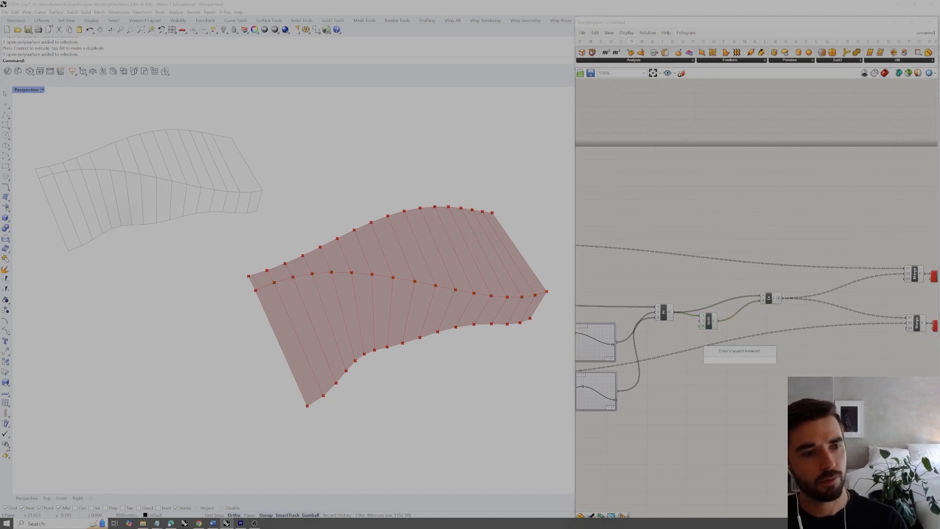
{"action": "type", "text": "move"}
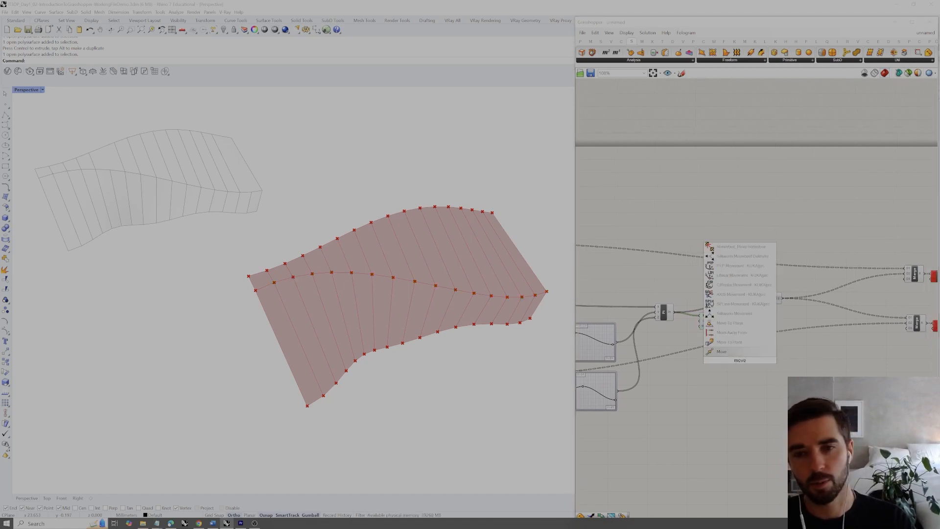
{"action": "key", "text": "Return"}
Step: Route the Shift List output through Move's geometry input into the middle Line's B input, and place Move between them
{"action": "scroll", "coordinate": [729, 327], "scroll_direction": "up", "scroll_amount": 3}
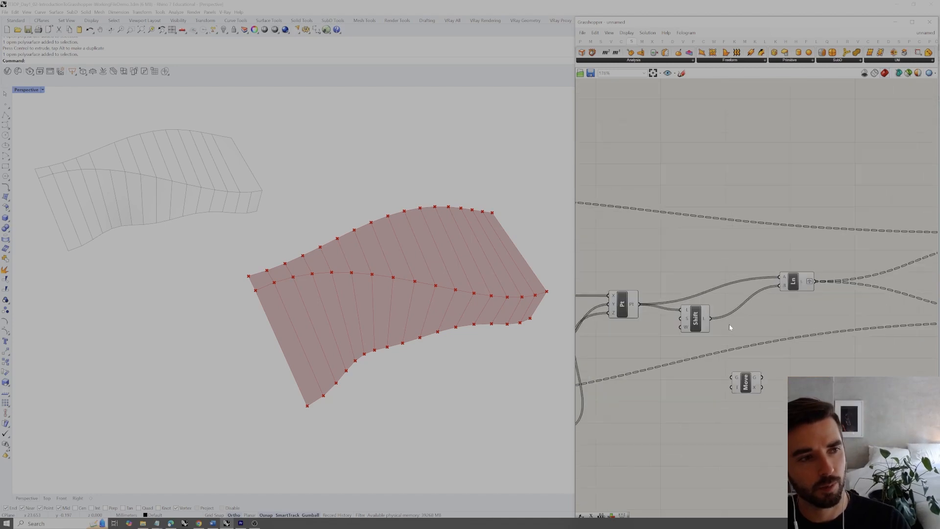
{"action": "scroll", "coordinate": [730, 327], "scroll_direction": "up", "scroll_amount": 1}
{"action": "left_click_drag", "start_coordinate": [715, 329], "coordinate": [733, 387]}
{"action": "left_click_drag", "start_coordinate": [750, 395], "coordinate": [789, 280]}
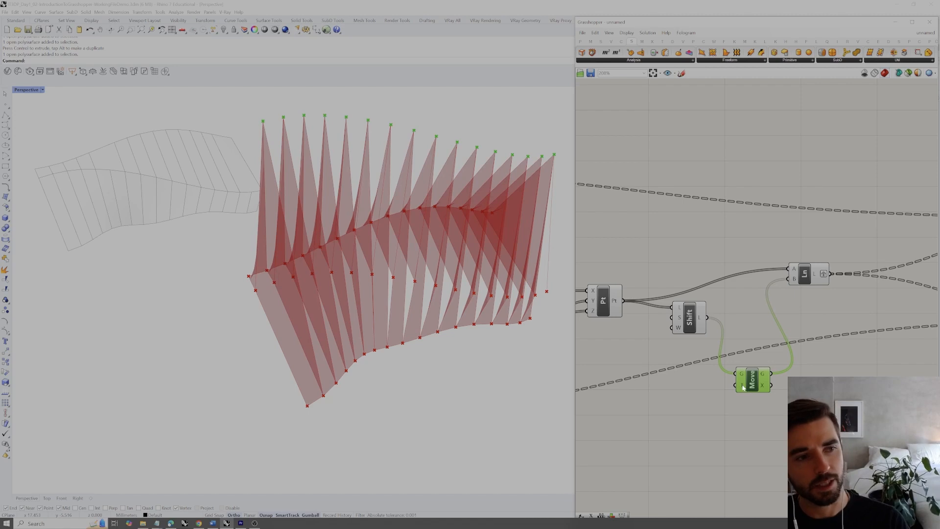
{"action": "mouse_move", "coordinate": [514, 357]}
{"action": "right_mouse_down"}
{"action": "mouse_move", "coordinate": [470, 336]}
{"action": "mouse_move", "coordinate": [520, 353]}
{"action": "right_mouse_up"}
{"action": "left_click_drag", "start_coordinate": [754, 383], "coordinate": [756, 327]}
{"action": "left_click", "coordinate": [761, 383]}
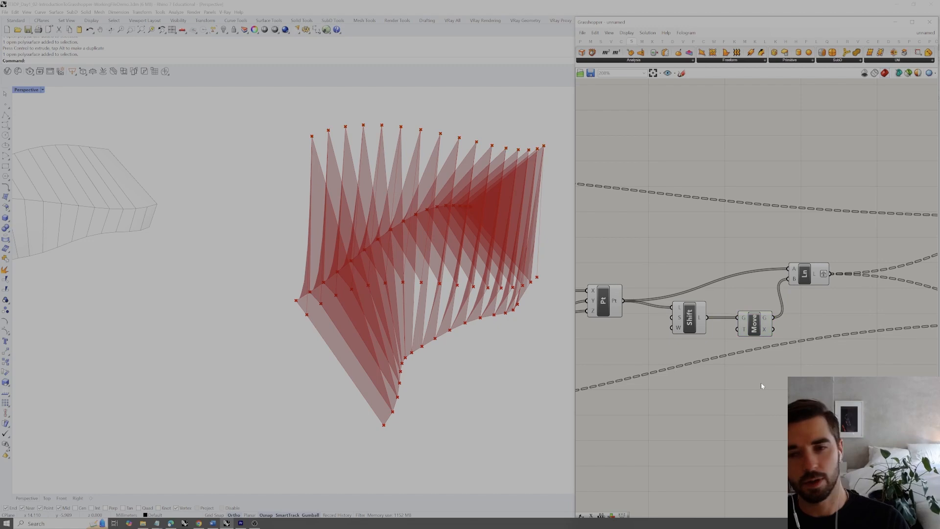
Step: Add a Unit Y vector, connect it to the Move component's motion input, and place it beneath Shift List
{"action": "mouse_move", "coordinate": [425, 299]}
{"action": "right_mouse_down"}
{"action": "mouse_move", "coordinate": [444, 295]}
{"action": "mouse_move", "coordinate": [421, 314]}
{"action": "mouse_move", "coordinate": [433, 313]}
{"action": "mouse_move", "coordinate": [409, 318]}
{"action": "mouse_move", "coordinate": [425, 316]}
{"action": "right_mouse_up"}
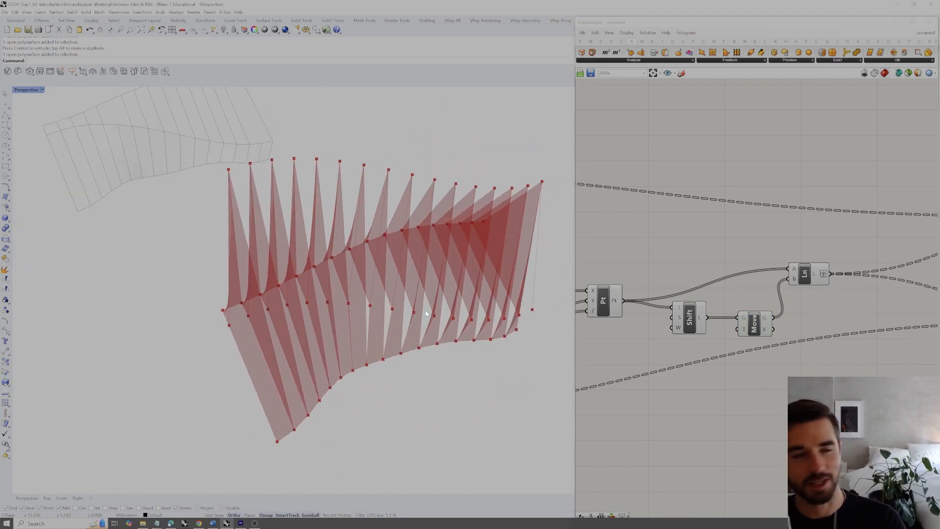
{"action": "double_click", "coordinate": [740, 401]}
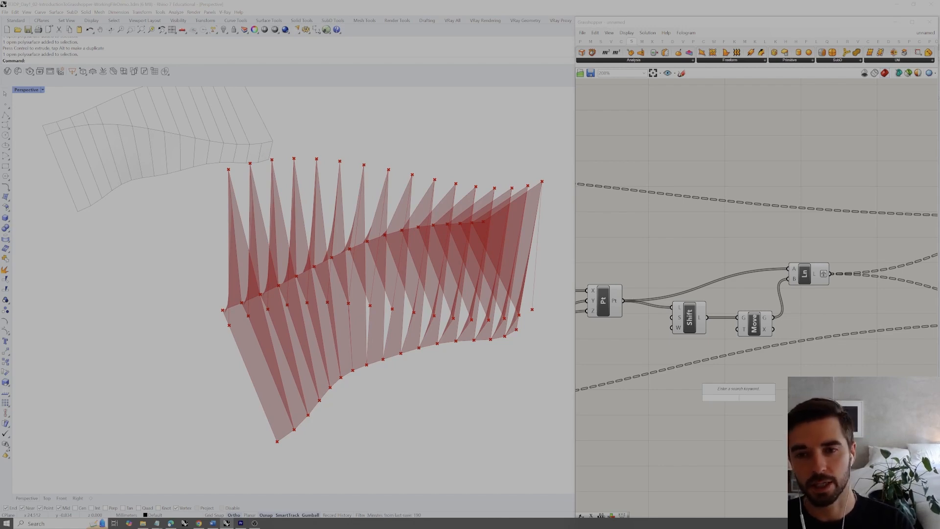
{"action": "type", "text": "unit"}
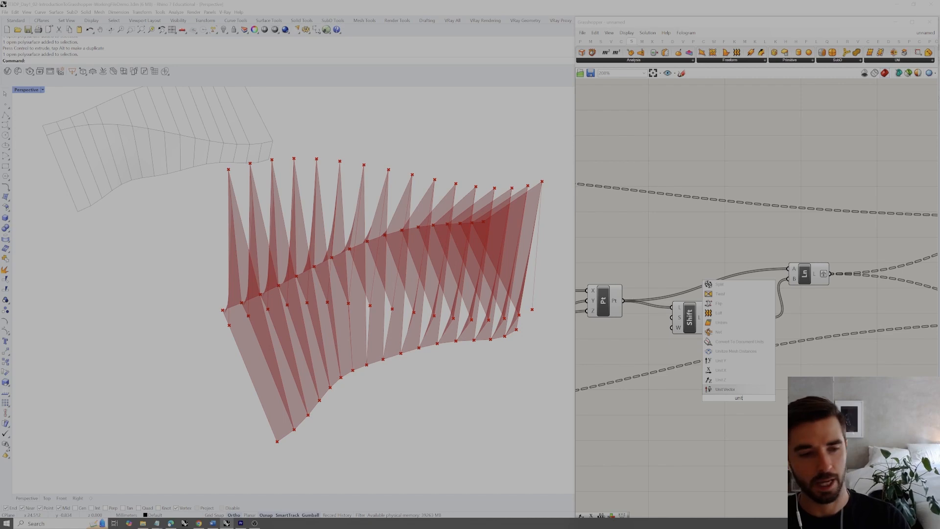
{"action": "type", "text": "y"}
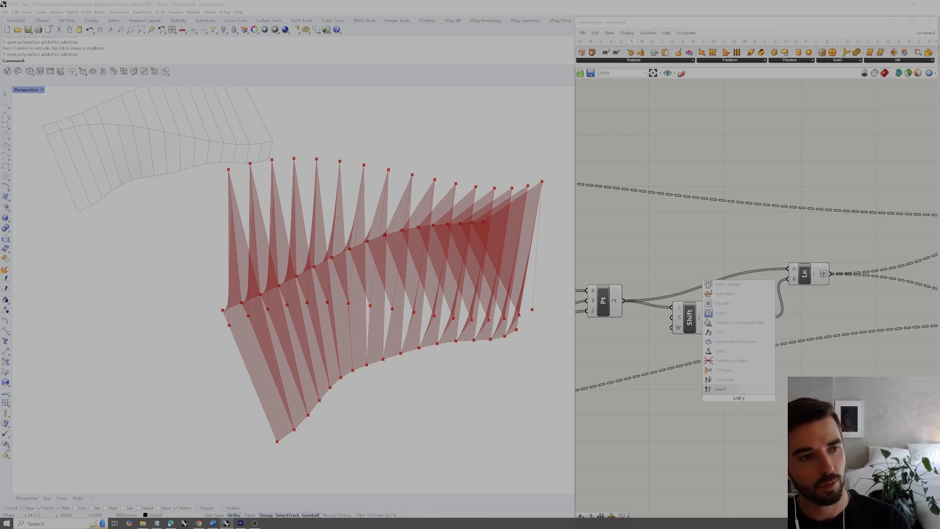
{"action": "key", "text": "Return"}
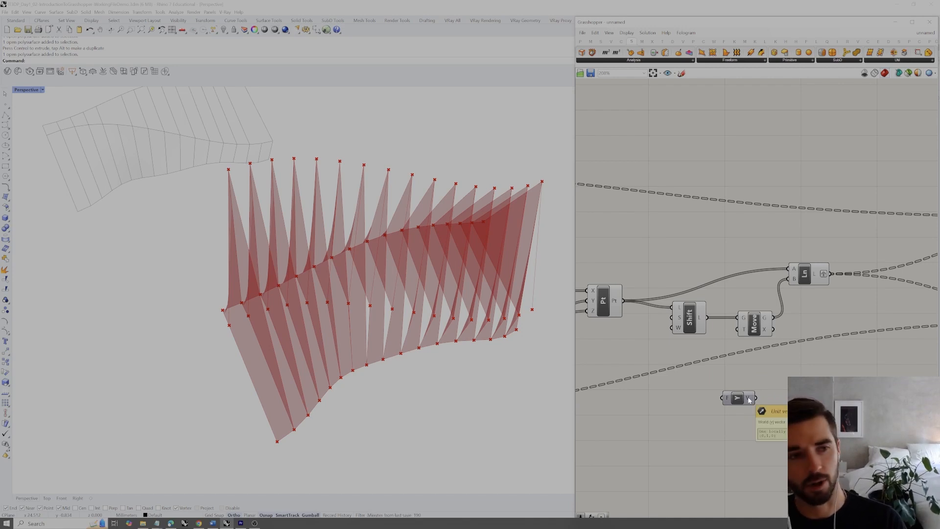
{"action": "left_click_drag", "start_coordinate": [736, 334], "coordinate": [738, 330]}
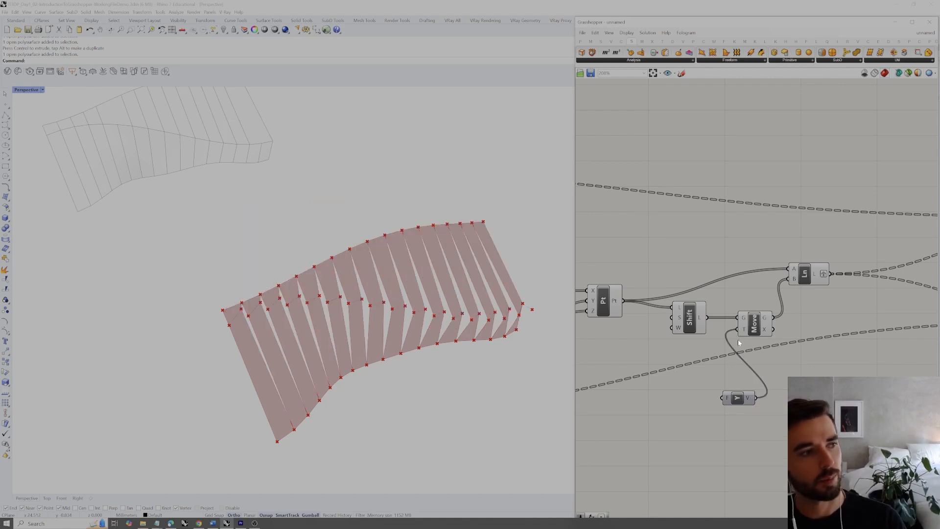
{"action": "left_click_drag", "start_coordinate": [740, 385], "coordinate": [740, 390]}
{"action": "left_click_drag", "start_coordinate": [740, 400], "coordinate": [704, 363]}
Step: Examine how moving the shifted points in the Y direction affects the middle lines and the lofted panels
{"action": "right_click_drag", "start_coordinate": [549, 358], "coordinate": [416, 359]}
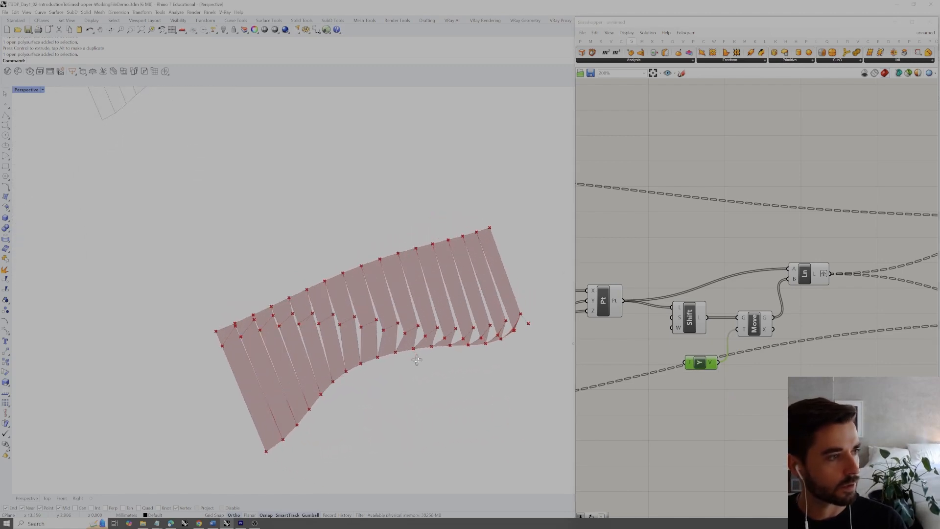
{"action": "mouse_move", "coordinate": [479, 330]}
{"action": "right_mouse_down"}
{"action": "mouse_move", "coordinate": [465, 309]}
{"action": "mouse_move", "coordinate": [451, 357]}
{"action": "mouse_move", "coordinate": [500, 382]}
{"action": "mouse_move", "coordinate": [477, 321]}
{"action": "right_mouse_up"}
{"action": "left_click", "coordinate": [742, 327]}
{"action": "right_click_drag", "start_coordinate": [419, 346], "coordinate": [473, 359]}
{"action": "left_click", "coordinate": [758, 323]}
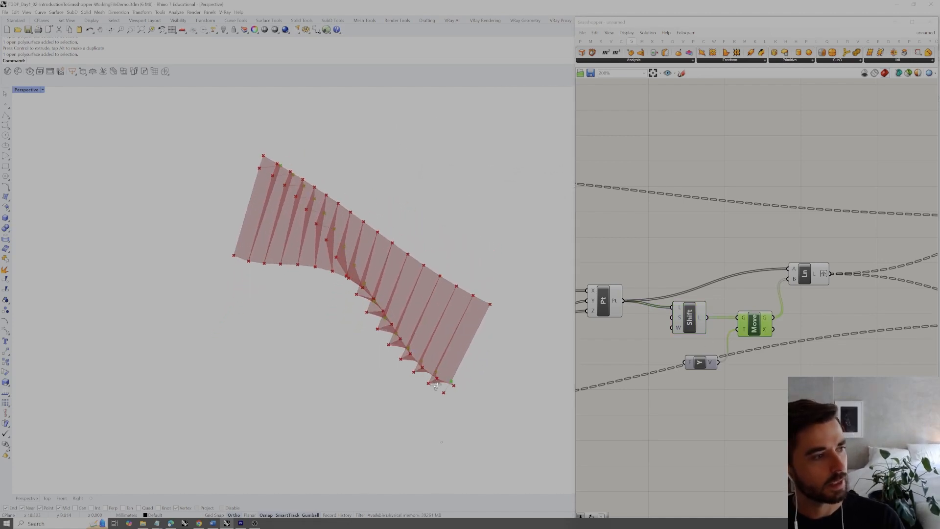
{"action": "left_click", "coordinate": [822, 273]}
{"action": "right_click_drag", "start_coordinate": [467, 351], "coordinate": [514, 314]}
{"action": "scroll", "coordinate": [258, 299], "scroll_direction": "up", "scroll_amount": 5}
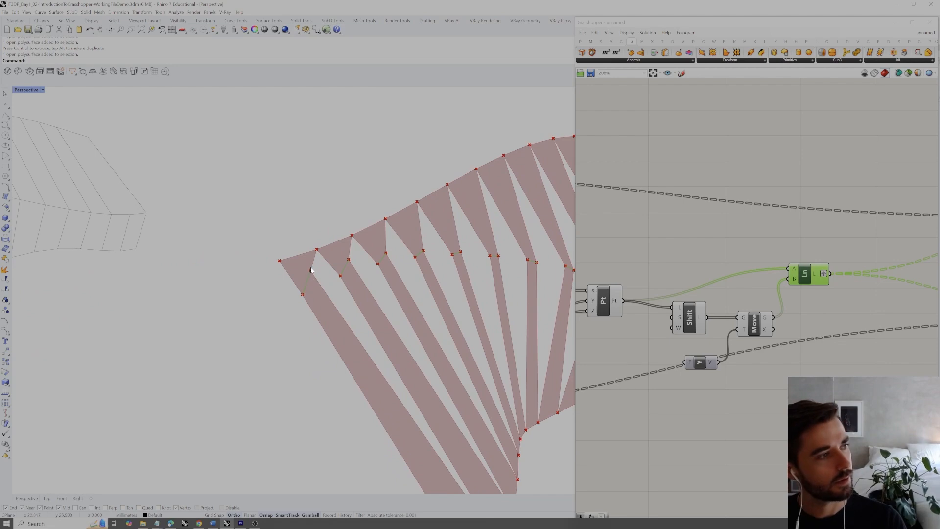
{"action": "right_click_drag", "start_coordinate": [312, 272], "coordinate": [318, 265]}
{"action": "right_click_drag", "start_coordinate": [400, 233], "coordinate": [458, 295]}
{"action": "left_click", "coordinate": [800, 259]}
{"action": "scroll", "coordinate": [791, 348], "scroll_direction": "down", "scroll_amount": 2}
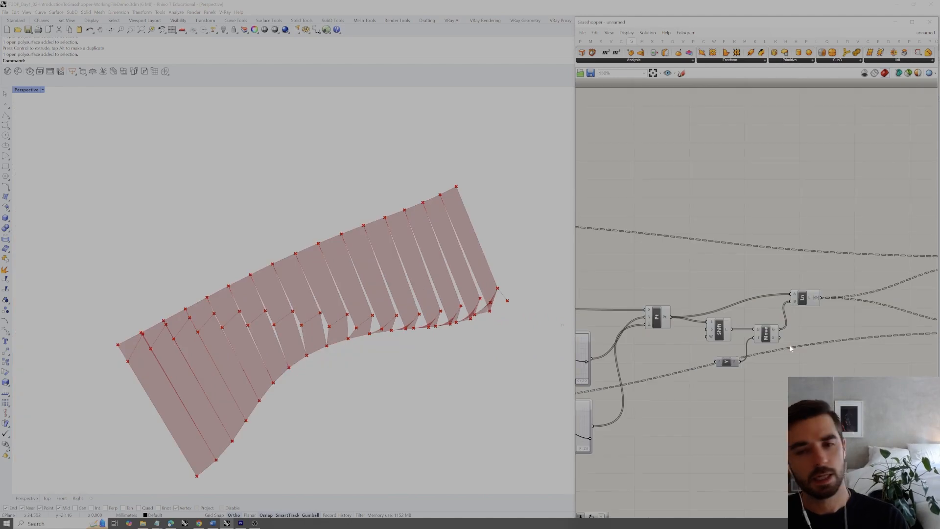
Step: Add a number slider ranging from -4.0 to 4.0, connect it to Unit Y's factor input, and place it beside Unit Y
{"action": "left_click_drag", "start_coordinate": [727, 365], "coordinate": [726, 362]}
{"action": "right_click_drag", "start_coordinate": [363, 325], "coordinate": [454, 319]}
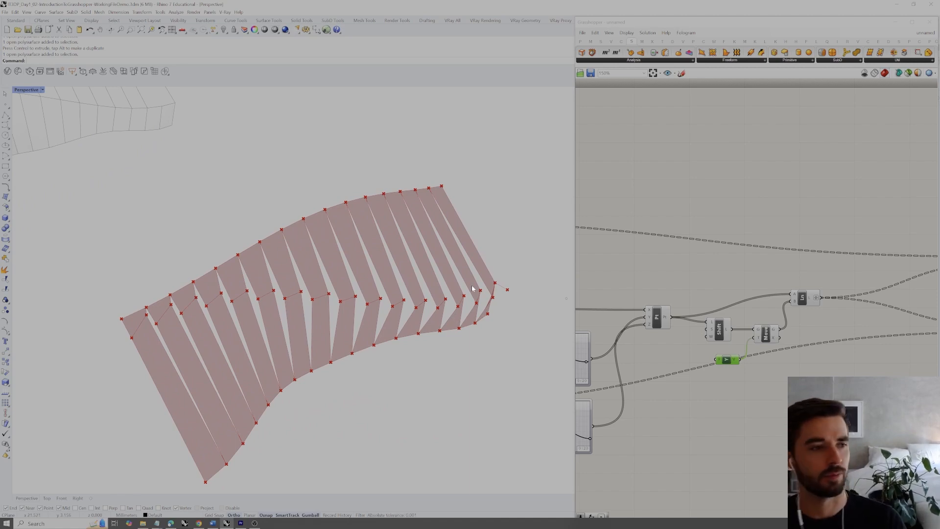
{"action": "left_click_drag", "start_coordinate": [727, 360], "coordinate": [731, 369]}
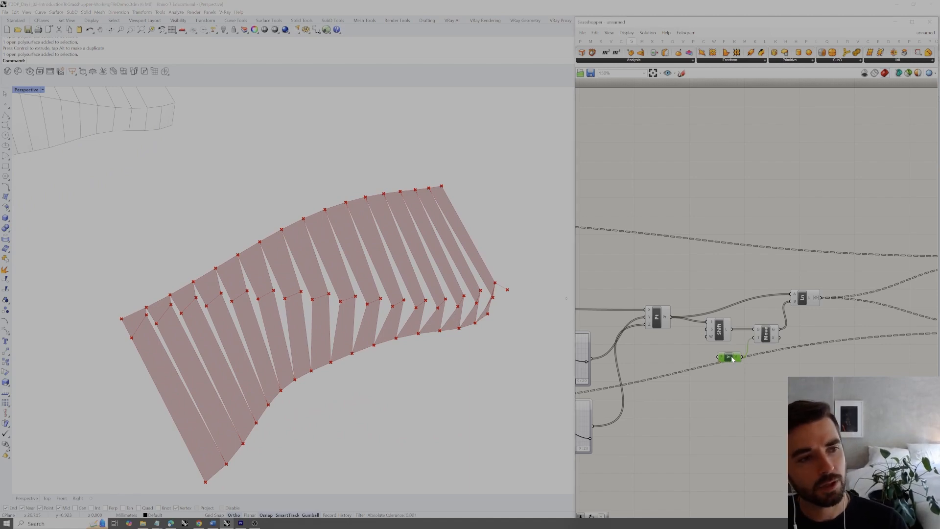
{"action": "double_click", "coordinate": [732, 397]}
{"action": "type", "text": "-4.0<4.0"}
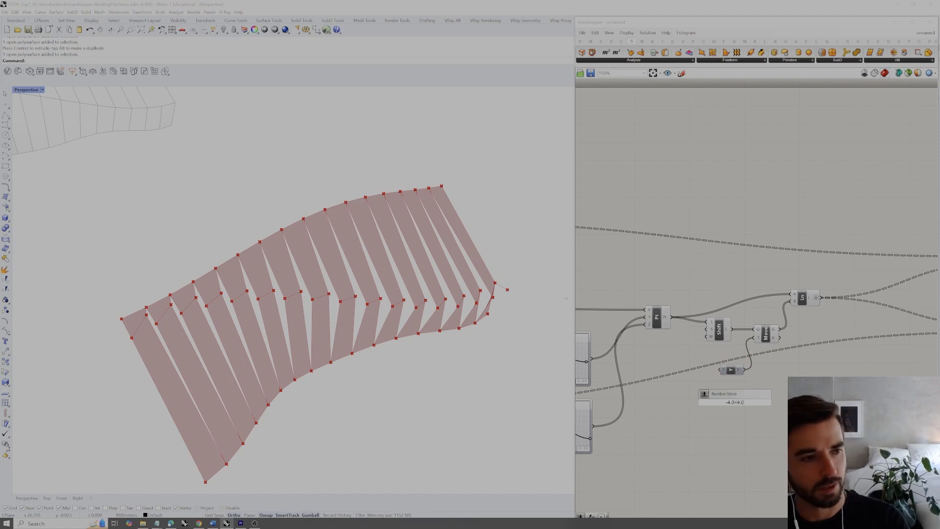
{"action": "key", "text": "Return"}
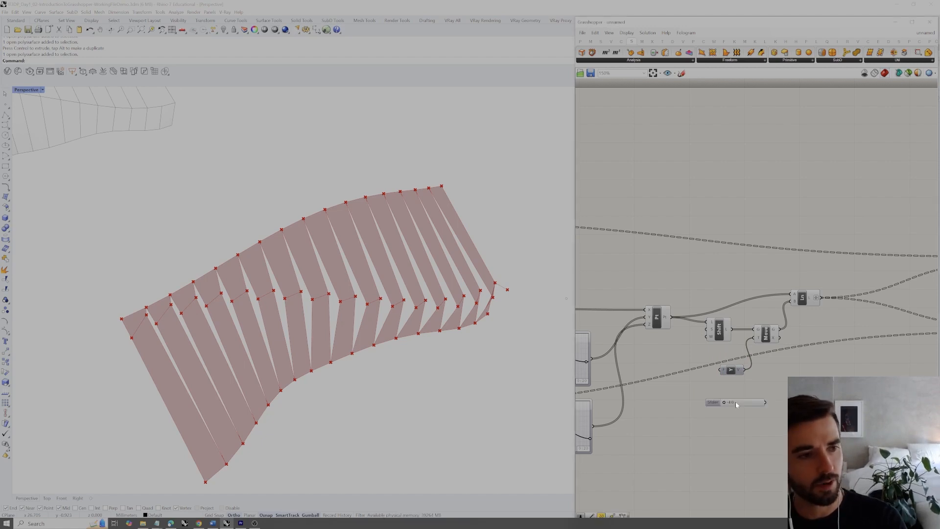
{"action": "left_click_drag", "start_coordinate": [767, 402], "coordinate": [720, 370]}
{"action": "left_click_drag", "start_coordinate": [752, 402], "coordinate": [686, 370]}
Step: Adjust the Unit Y factor slider to a small positive value to tune the Y offset of the shifted points
{"action": "right_click_drag", "start_coordinate": [425, 308], "coordinate": [514, 290]}
{"action": "left_click", "coordinate": [686, 370]}
{"action": "left_click_drag", "start_coordinate": [687, 370], "coordinate": [686, 371]}
{"action": "right_click_drag", "start_coordinate": [448, 336], "coordinate": [487, 352]}
{"action": "left_click", "coordinate": [702, 383]}
{"action": "left_click_drag", "start_coordinate": [698, 371], "coordinate": [701, 372]}
Step: Review the two Graph Mappers feeding the middle points and the resulting openings between the wall panels
{"action": "right_click_drag", "start_coordinate": [612, 428], "coordinate": [742, 418]}
{"action": "left_click_drag", "start_coordinate": [759, 454], "coordinate": [653, 285]}
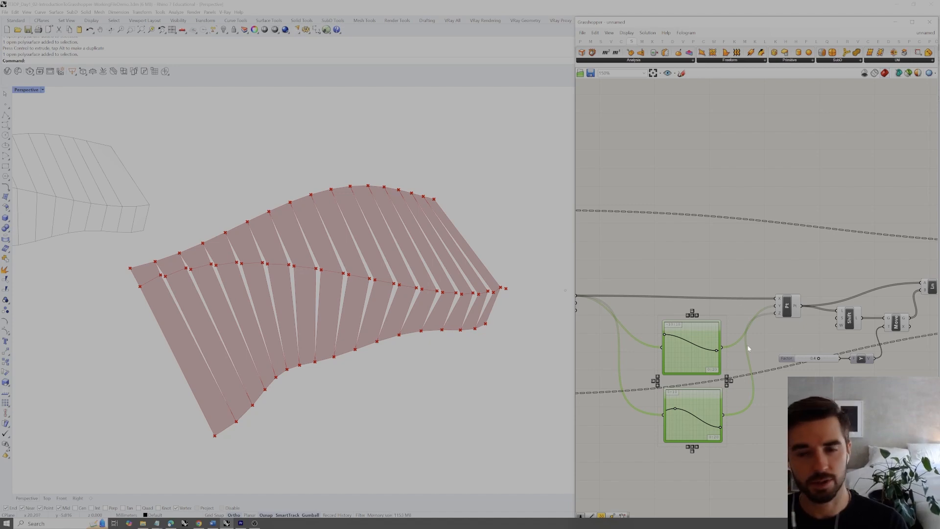
{"action": "right_click_drag", "start_coordinate": [827, 289], "coordinate": [759, 286]}
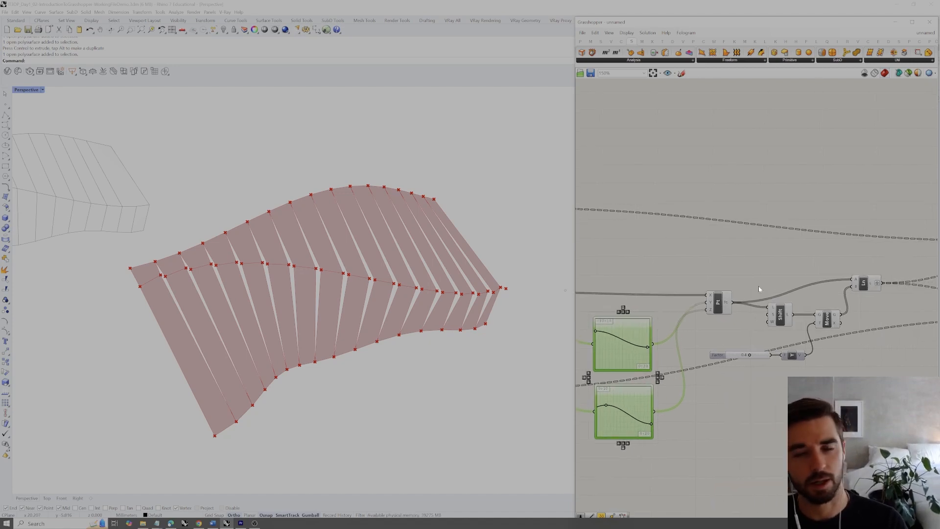
{"action": "right_click_drag", "start_coordinate": [826, 349], "coordinate": [809, 370]}
{"action": "left_click", "coordinate": [783, 357]}
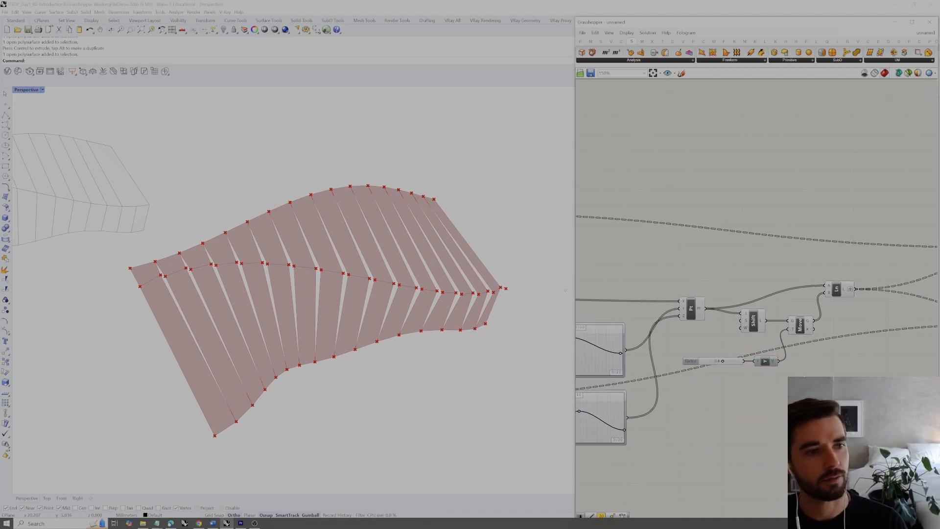
{"action": "left_click", "coordinate": [794, 362]}
{"action": "right_click_drag", "start_coordinate": [490, 341], "coordinate": [424, 343]}
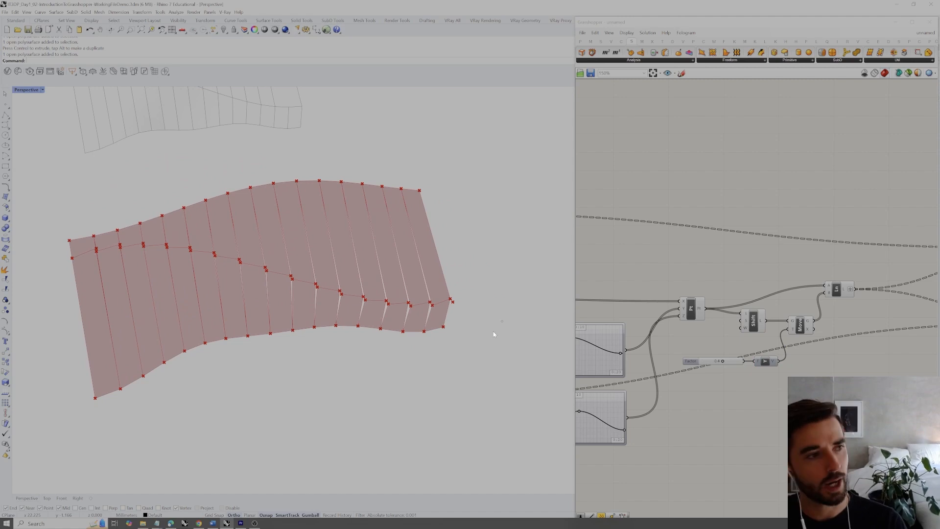
{"action": "right_click_drag", "start_coordinate": [774, 384], "coordinate": [758, 385]}
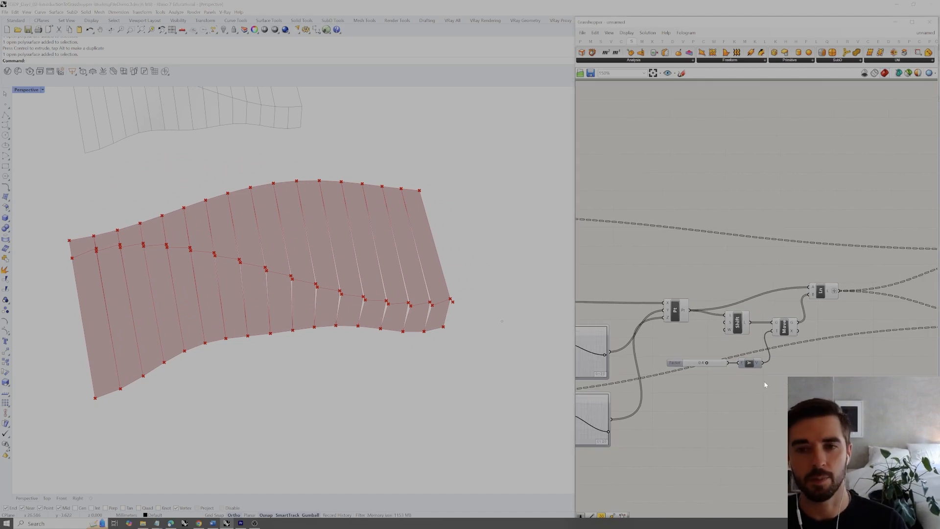
Step: Select the loose Rhino point beside the wall's end and reference it in a new Point parameter in Grasshopper
{"action": "left_click_drag", "start_coordinate": [495, 331], "coordinate": [486, 345]}
{"action": "right_click_drag", "start_coordinate": [486, 345], "coordinate": [481, 368]}
{"action": "left_click_drag", "start_coordinate": [514, 314], "coordinate": [483, 345]}
{"action": "right_click_drag", "start_coordinate": [482, 344], "coordinate": [461, 356]}
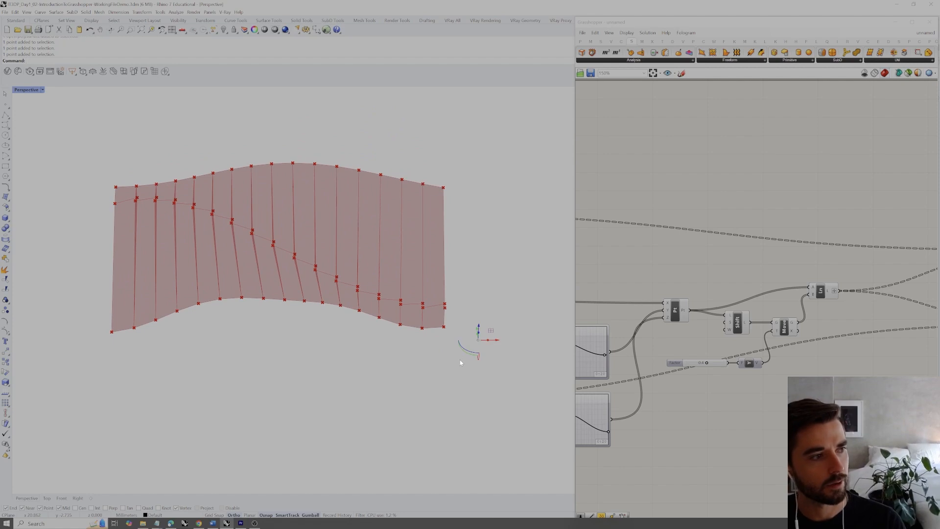
{"action": "right_click_drag", "start_coordinate": [432, 316], "coordinate": [439, 305]}
{"action": "right_click_drag", "start_coordinate": [505, 286], "coordinate": [511, 304]}
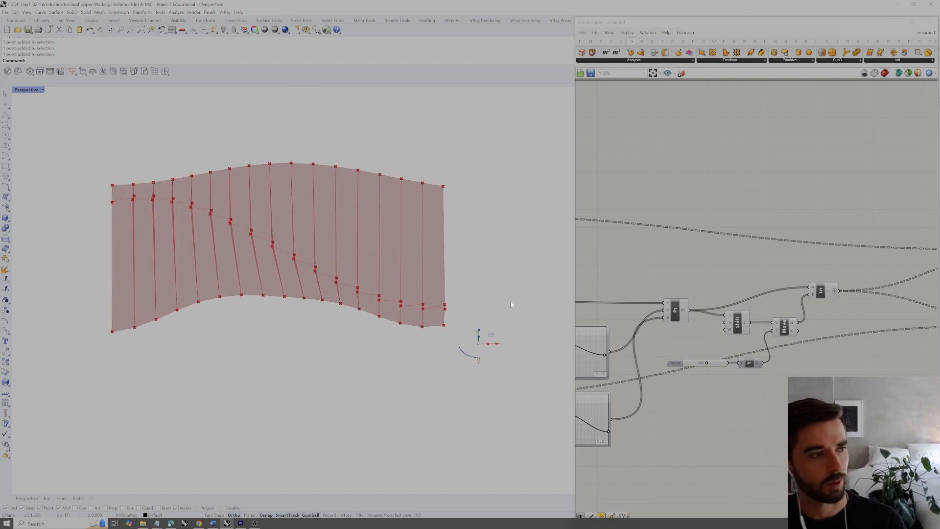
{"action": "double_click", "coordinate": [708, 414]}
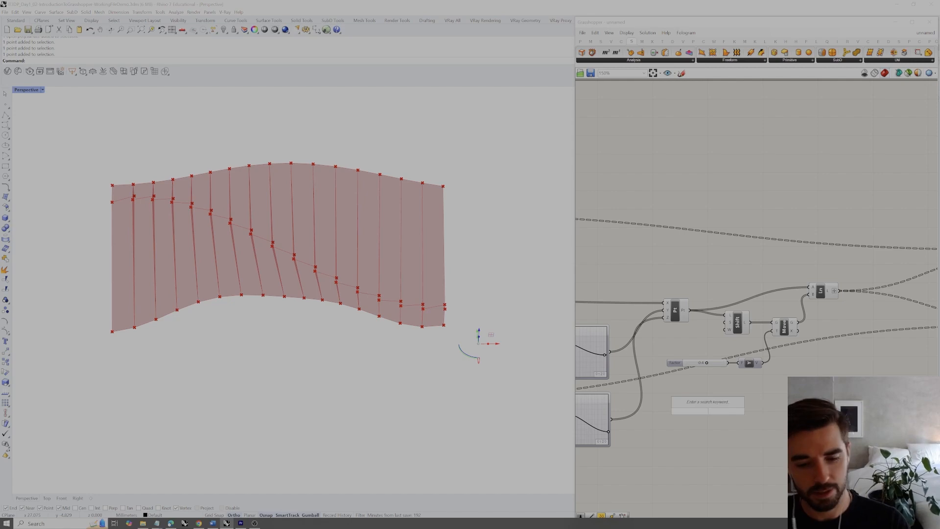
{"action": "type", "text": "point"}
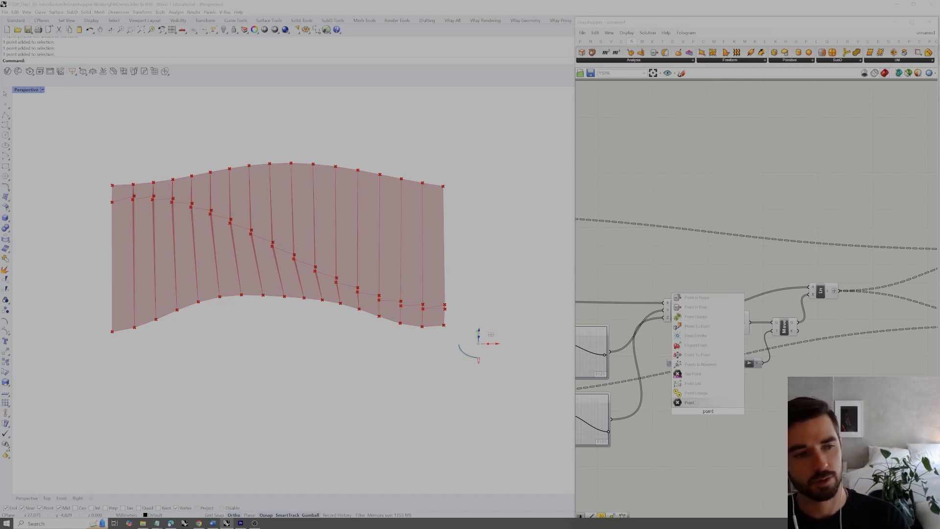
{"action": "key", "text": "Return"}
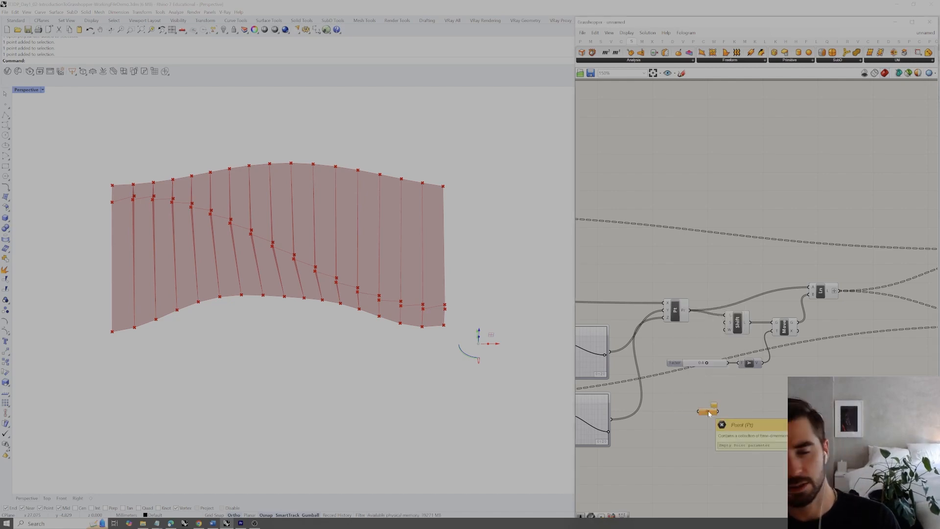
{"action": "right_click", "coordinate": [709, 413]}
{"action": "left_click", "coordinate": [738, 466]}
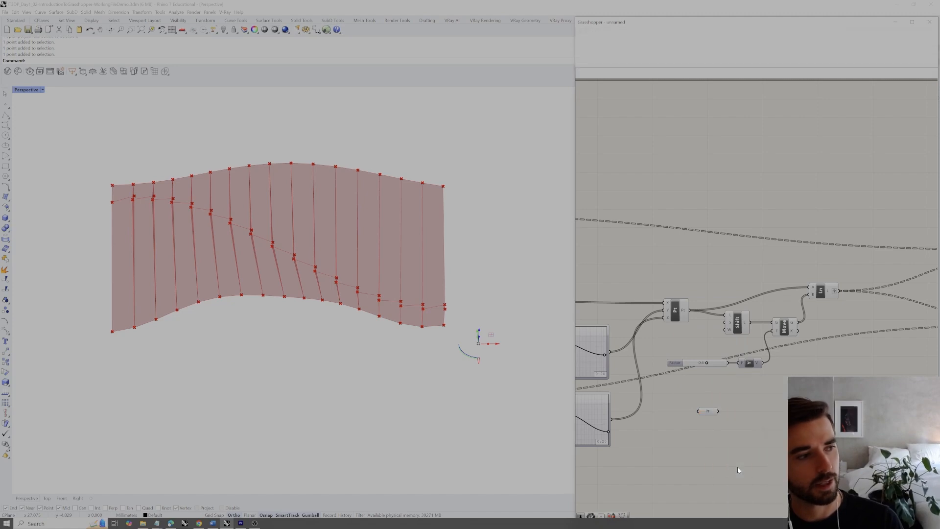
{"action": "right_click_drag", "start_coordinate": [482, 358], "coordinate": [504, 329]}
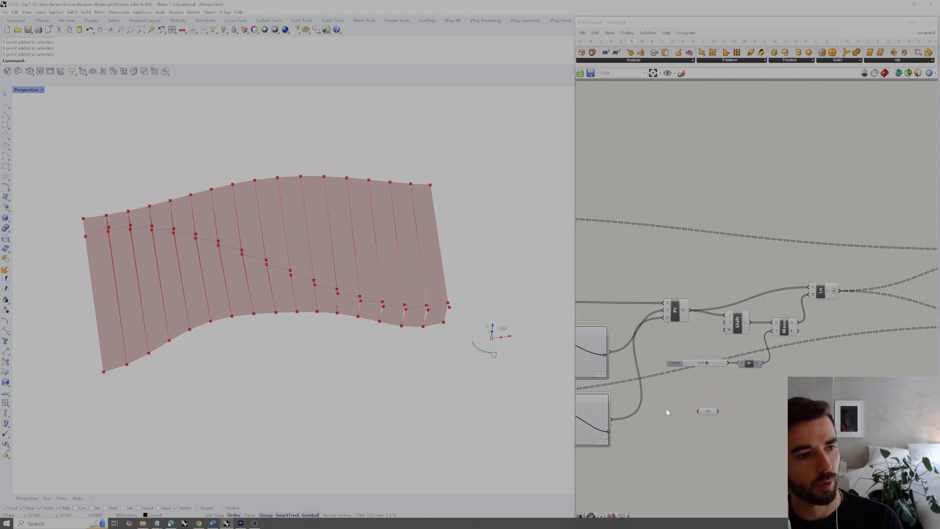
{"action": "left_click", "coordinate": [522, 389]}
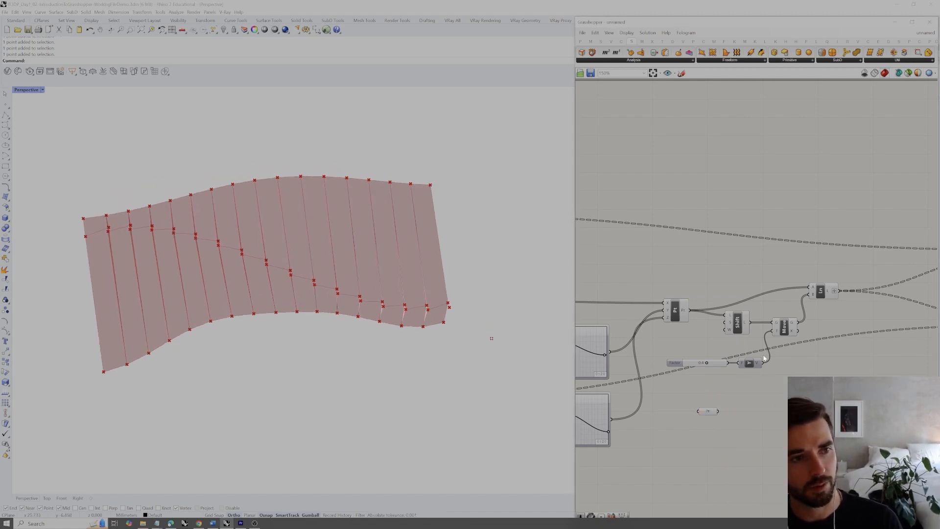
Step: Reposition the Move component and the Unit Y component with its slider to free up space beside the Shift List
{"action": "left_click", "coordinate": [743, 324]}
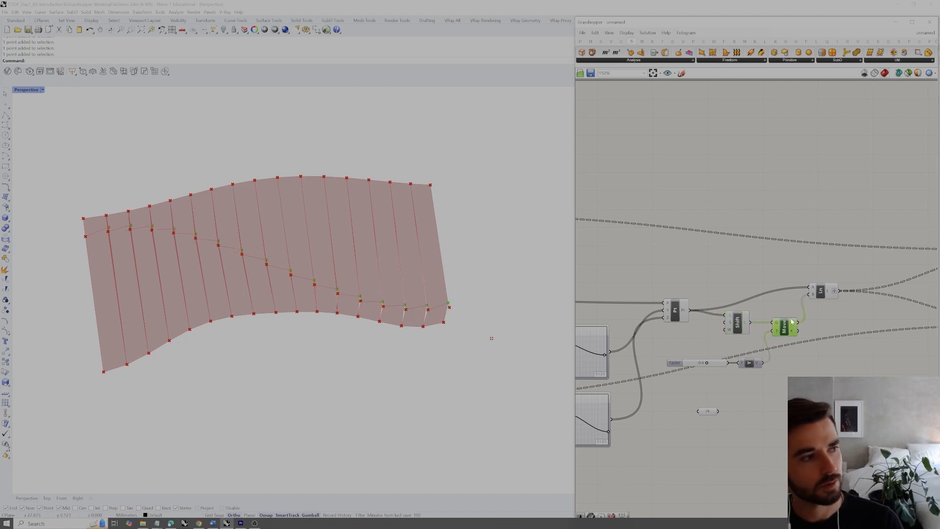
{"action": "left_click_drag", "start_coordinate": [705, 387], "coordinate": [883, 334]}
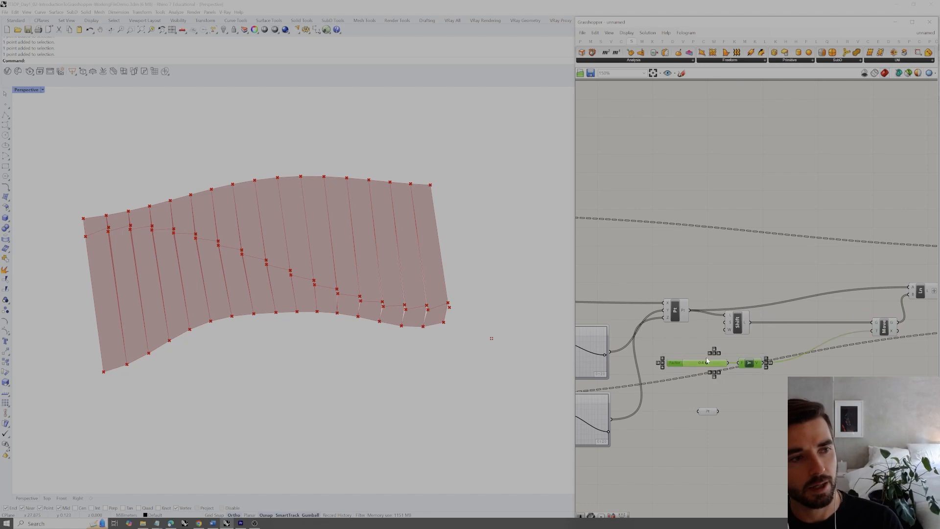
{"action": "left_click_drag", "start_coordinate": [751, 365], "coordinate": [855, 348]}
{"action": "left_click", "coordinate": [740, 348]}
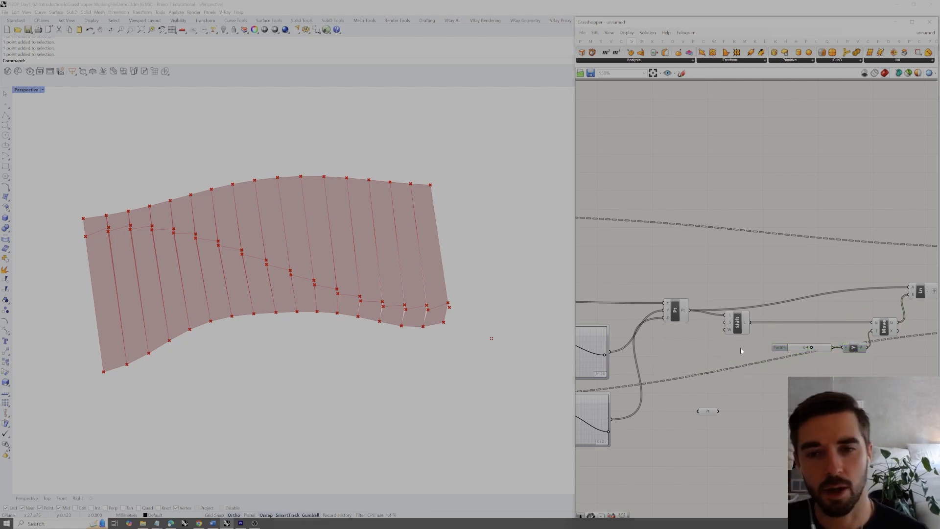
Step: Add a Distance component, feeding the referenced point into A and the shifted points from Shift List into B
{"action": "left_click", "coordinate": [743, 322]}
{"action": "left_click", "coordinate": [709, 412]}
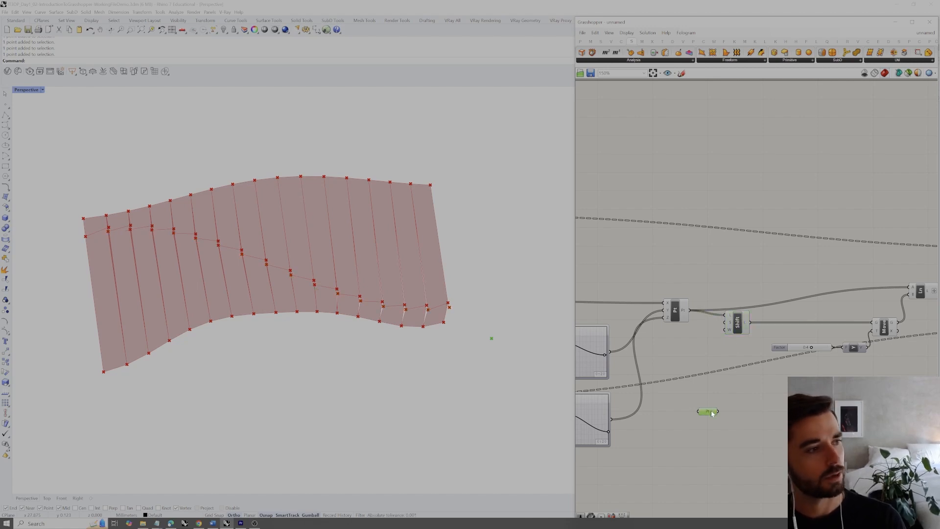
{"action": "left_click", "coordinate": [717, 416]}
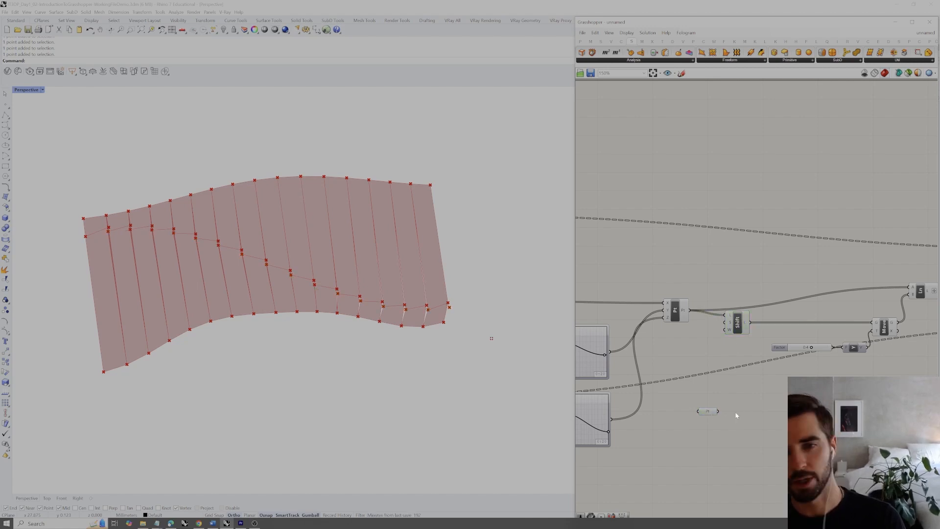
{"action": "double_click", "coordinate": [737, 412]}
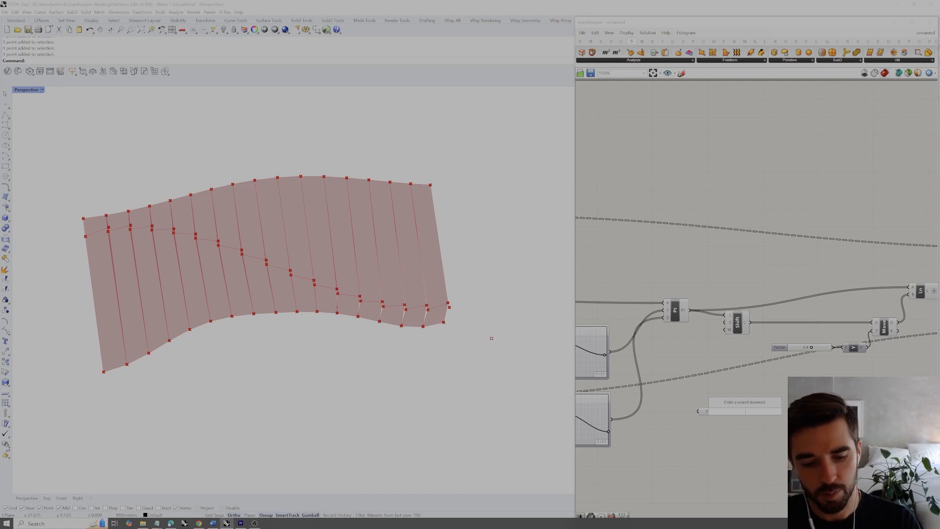
{"action": "type", "text": "distance"}
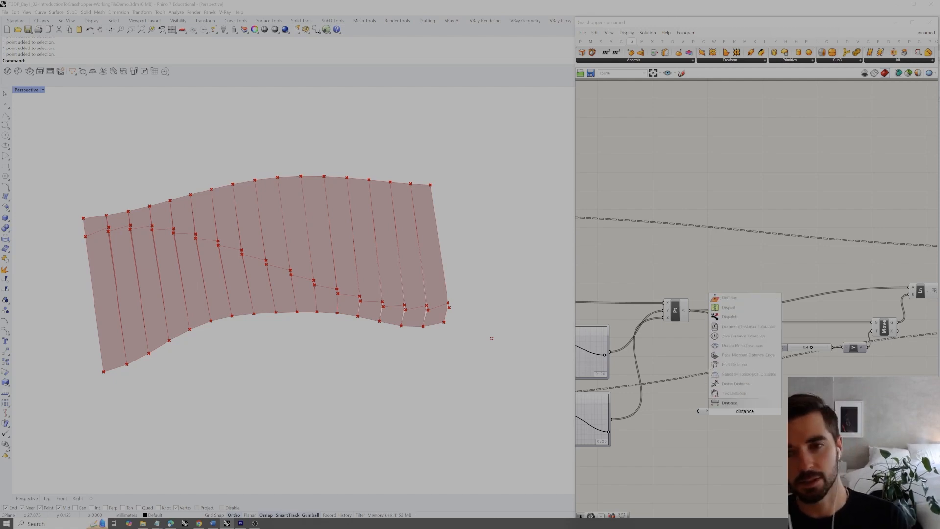
{"action": "key", "text": "Return"}
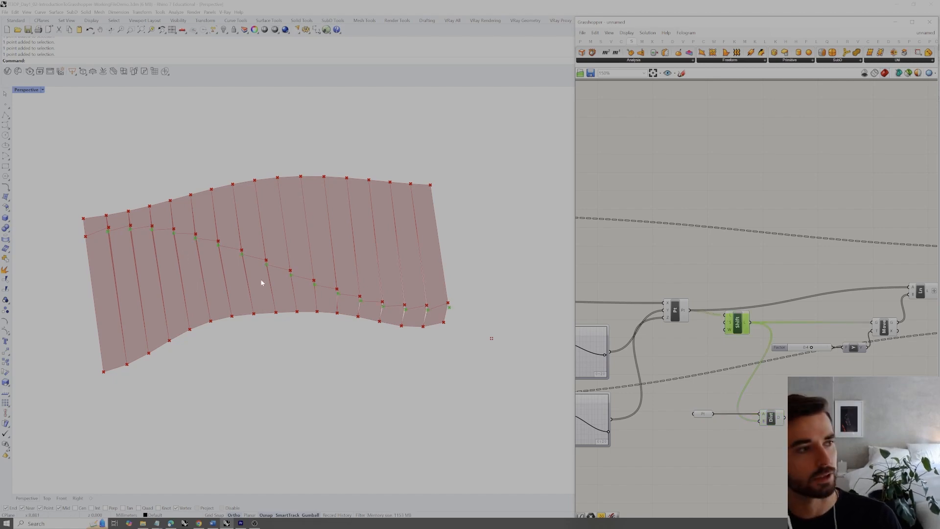
Step: Add a Panel beside the Distance component and connect it to the distance output
{"action": "left_click", "coordinate": [803, 427]}
{"action": "double_click", "coordinate": [802, 418]}
{"action": "type", "text": "p"}
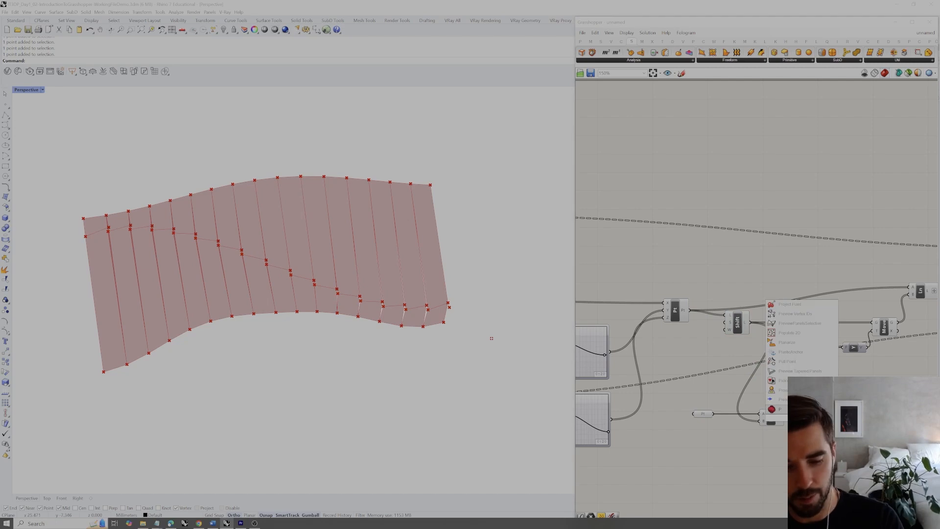
{"action": "key", "text": "Return"}
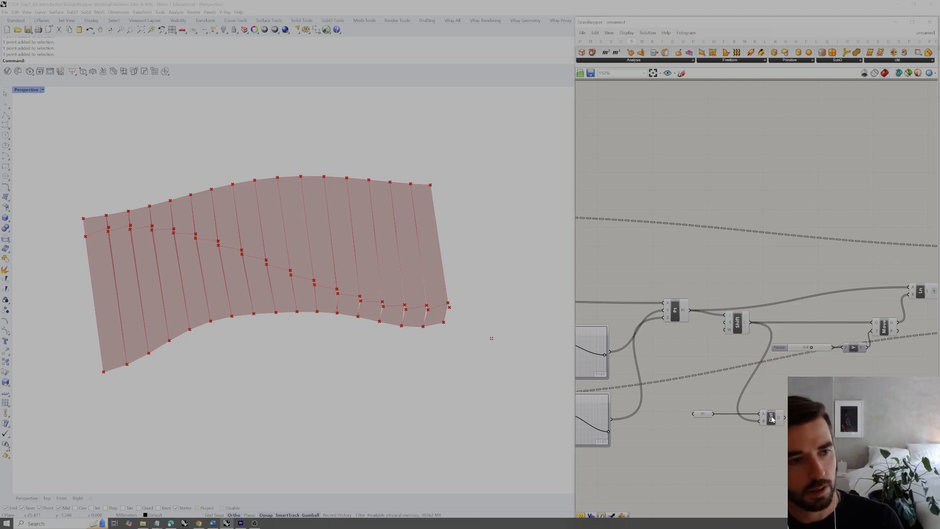
{"action": "scroll", "coordinate": [843, 440], "scroll_direction": "up", "scroll_amount": 1}
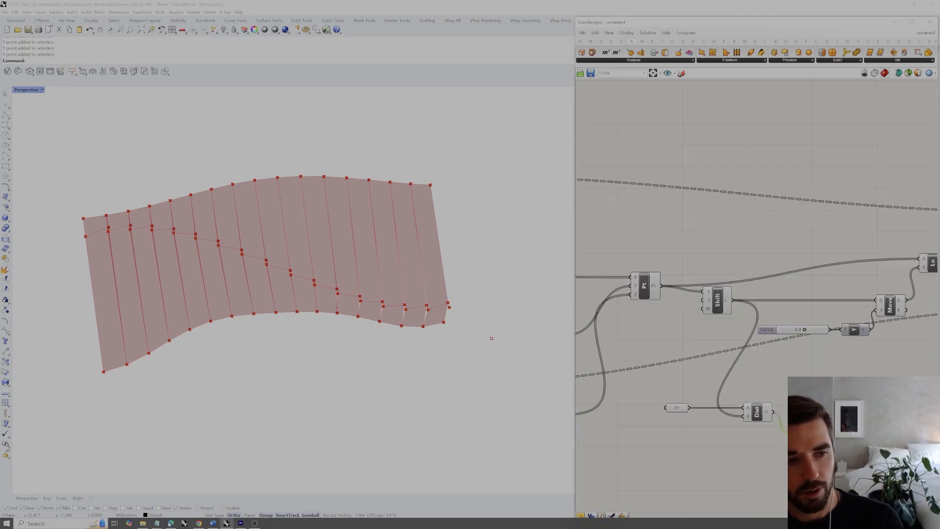
{"action": "right_click_drag", "start_coordinate": [842, 441], "coordinate": [822, 408]}
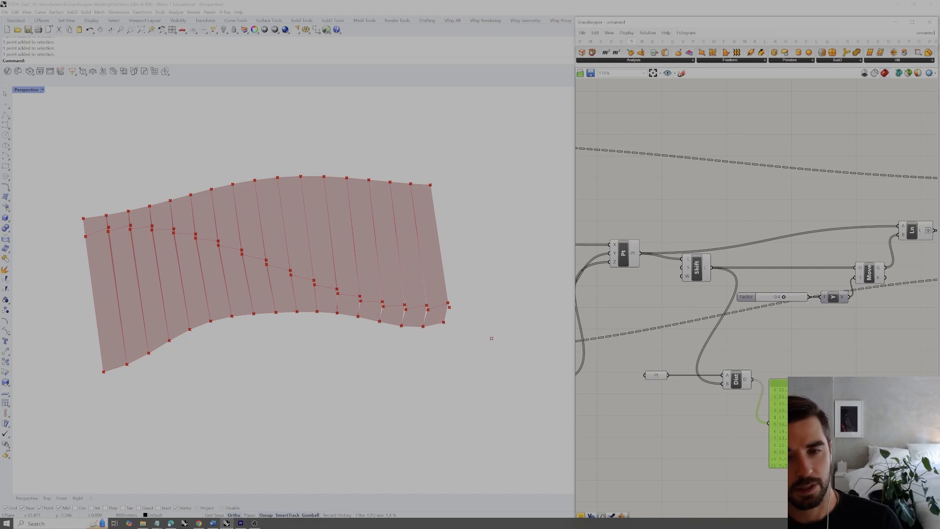
Step: Move the referenced Rhino point to a new position in front of the wall and review the distances listed in the panel
{"action": "right_click_drag", "start_coordinate": [509, 325], "coordinate": [450, 342]}
{"action": "mouse_move", "coordinate": [429, 385]}
{"action": "left_mouse_down"}
{"action": "mouse_move", "coordinate": [415, 411]}
{"action": "mouse_move", "coordinate": [428, 395]}
{"action": "left_mouse_up"}
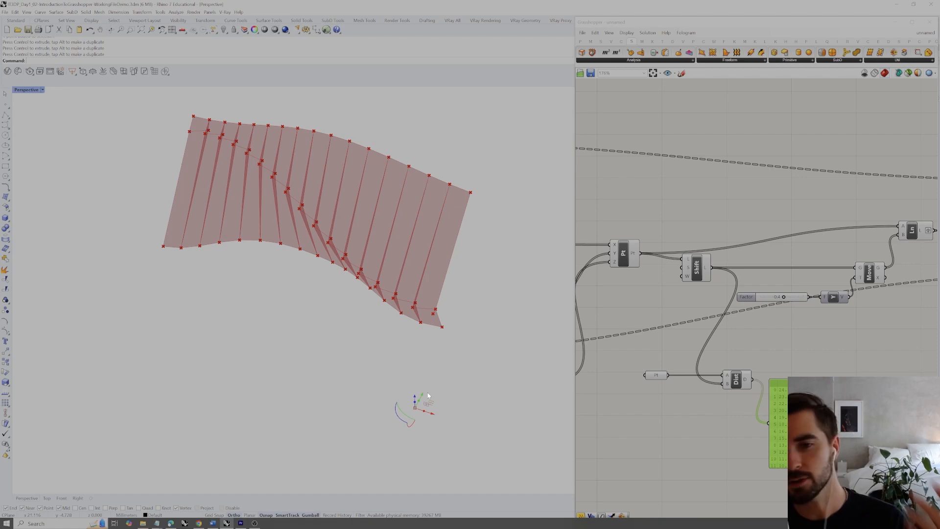
{"action": "left_click", "coordinate": [797, 361]}
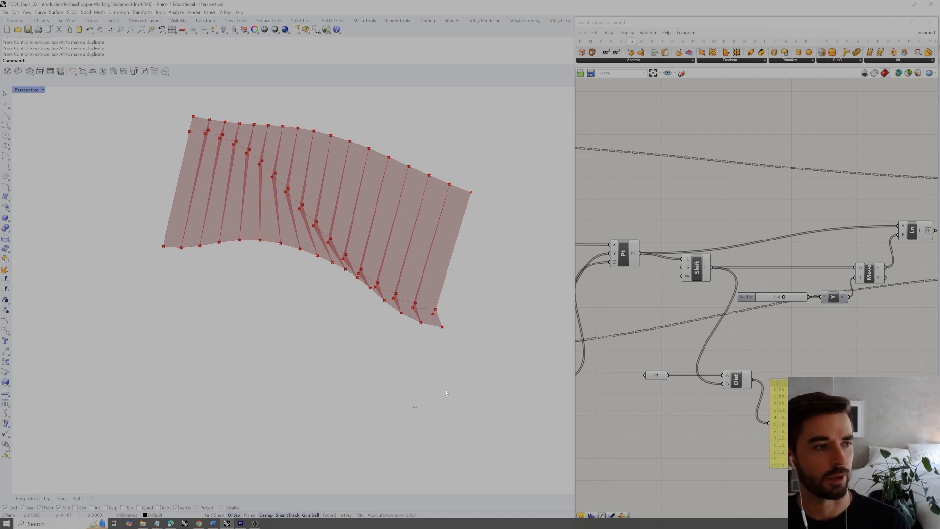
{"action": "scroll", "coordinate": [779, 423], "scroll_direction": "down", "scroll_amount": 2}
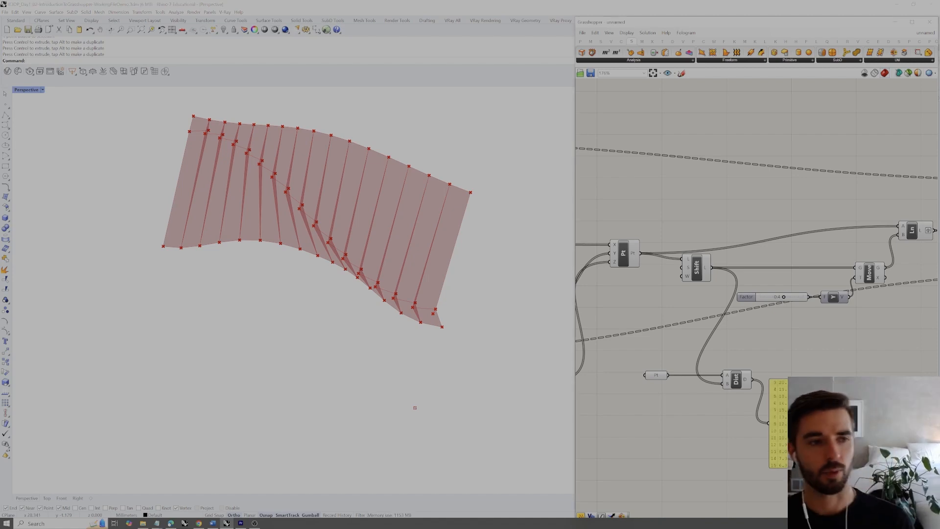
{"action": "right_click_drag", "start_coordinate": [803, 380], "coordinate": [780, 346]}
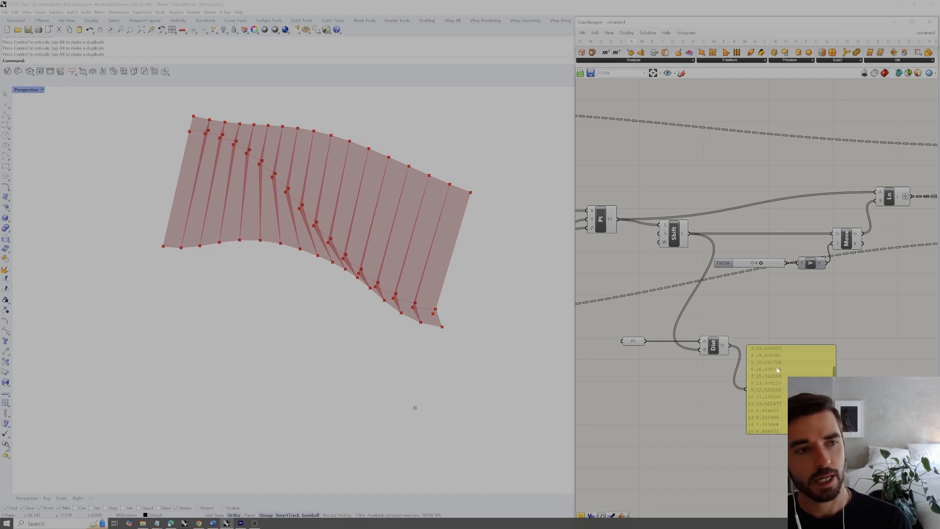
{"action": "scroll", "coordinate": [779, 387], "scroll_direction": "up", "scroll_amount": 1}
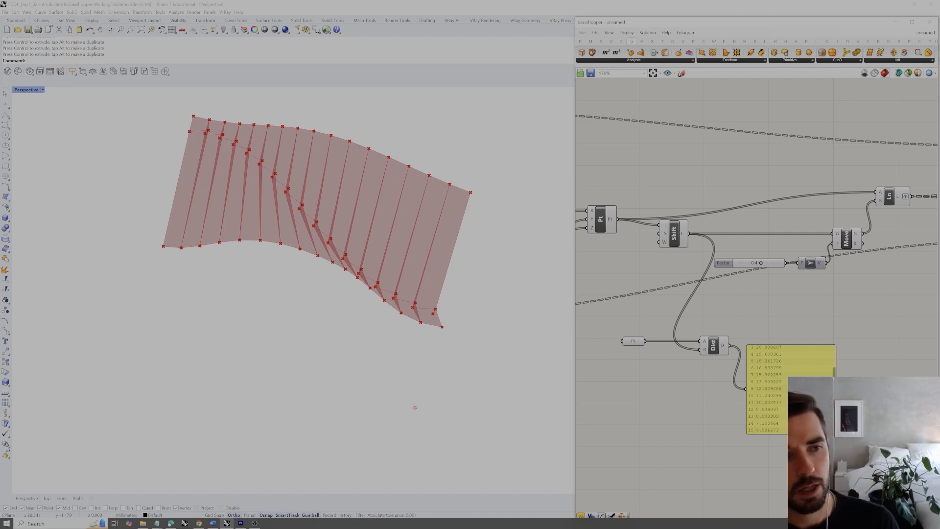
{"action": "scroll", "coordinate": [830, 361], "scroll_direction": "up", "scroll_amount": 3}
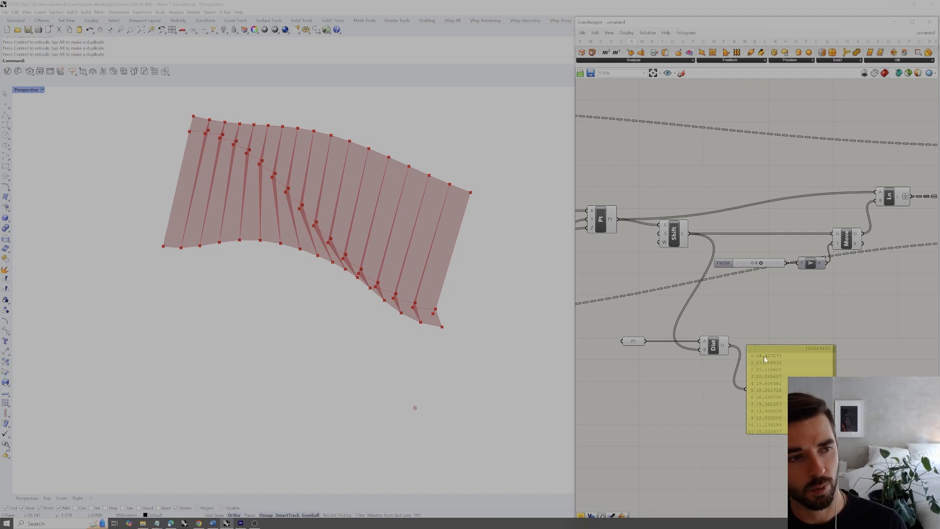
{"action": "scroll", "coordinate": [835, 363], "scroll_direction": "down", "scroll_amount": 3}
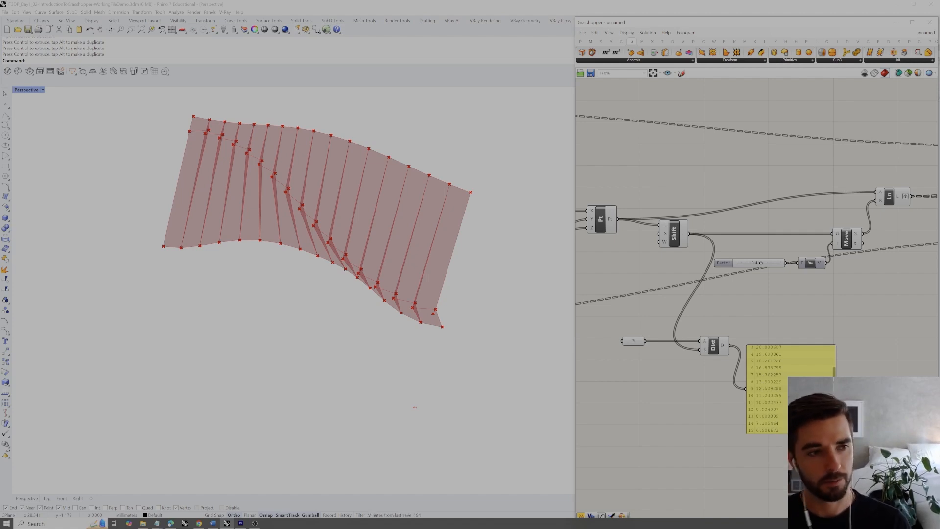
Step: Add a Remap Numbers component beside the Distance component, shifting the distance panel down to make room for it
{"action": "left_click_drag", "start_coordinate": [801, 392], "coordinate": [804, 432]}
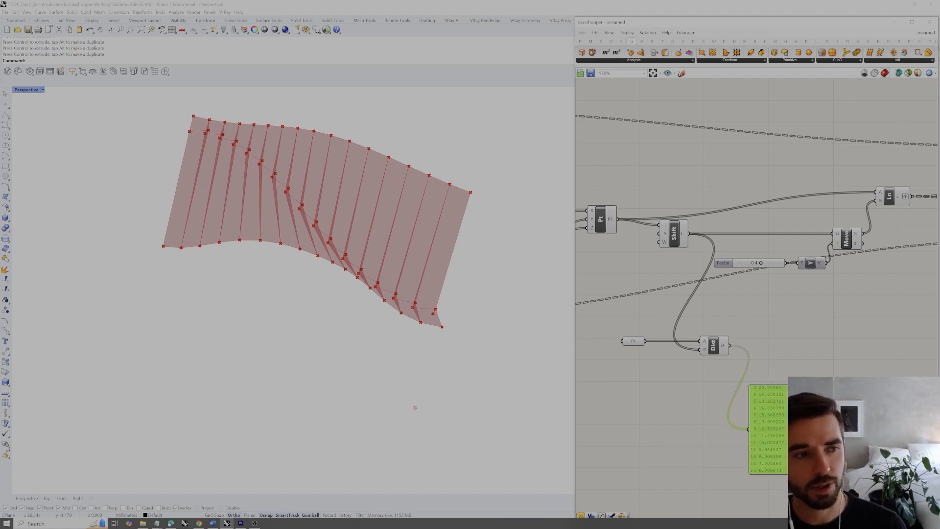
{"action": "left_click", "coordinate": [810, 353]}
{"action": "double_click", "coordinate": [810, 353]}
{"action": "type", "text": "remap"}
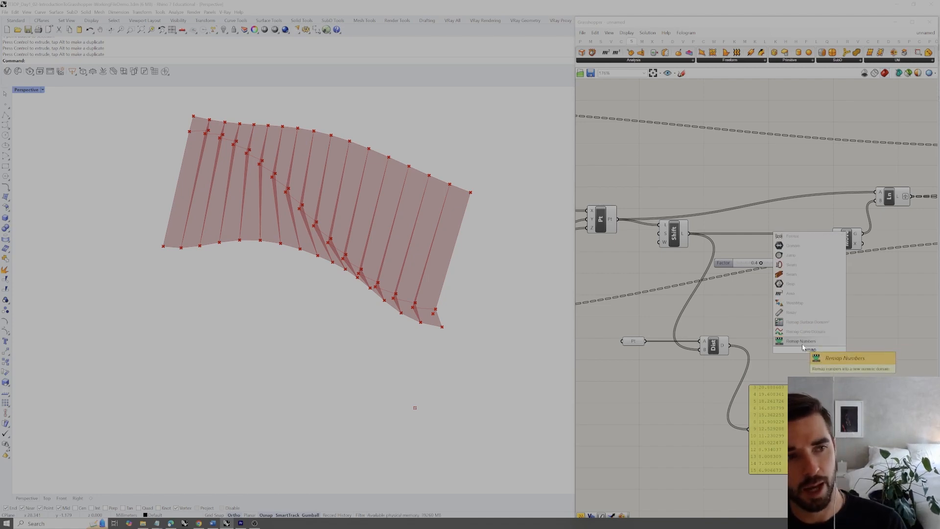
{"action": "left_click", "coordinate": [803, 346]}
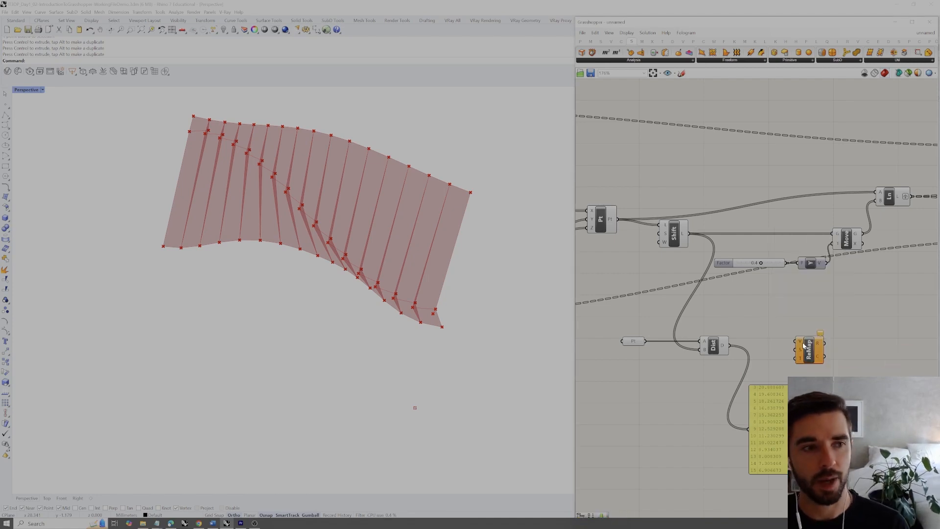
{"action": "left_click_drag", "start_coordinate": [787, 405], "coordinate": [788, 440]}
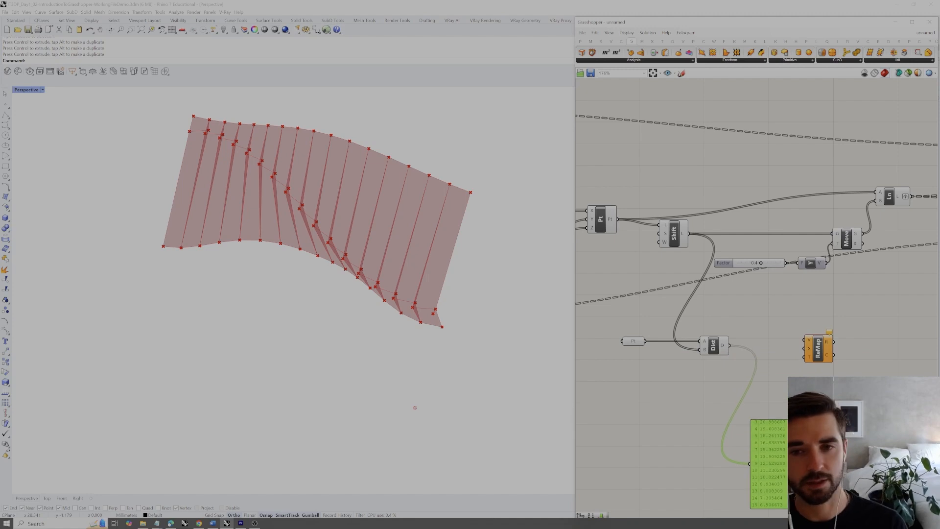
{"action": "right_click_drag", "start_coordinate": [797, 383], "coordinate": [791, 346]}
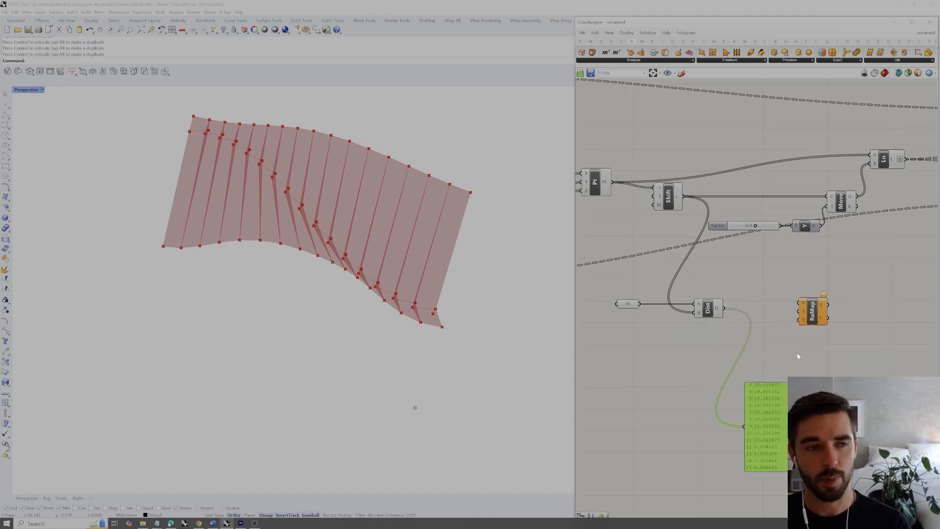
{"action": "left_click_drag", "start_coordinate": [800, 394], "coordinate": [797, 405]}
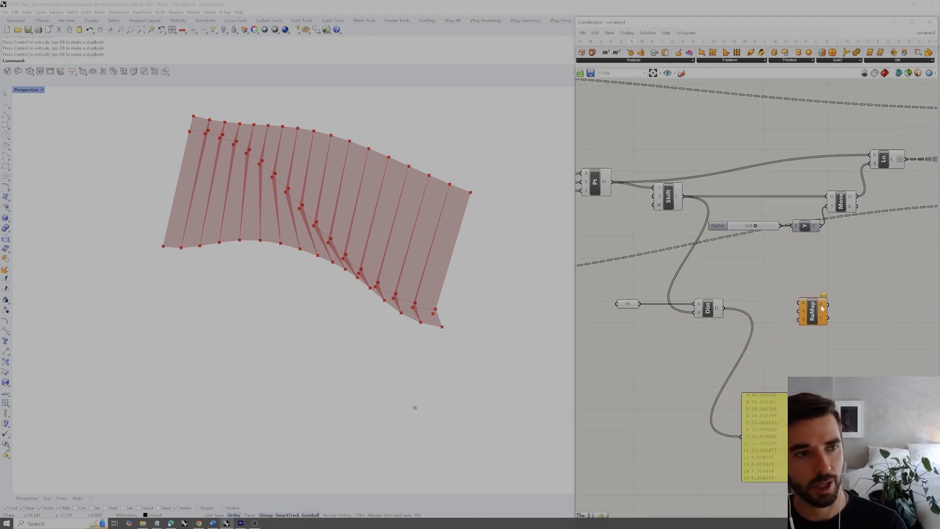
{"action": "left_click_drag", "start_coordinate": [812, 313], "coordinate": [831, 311]}
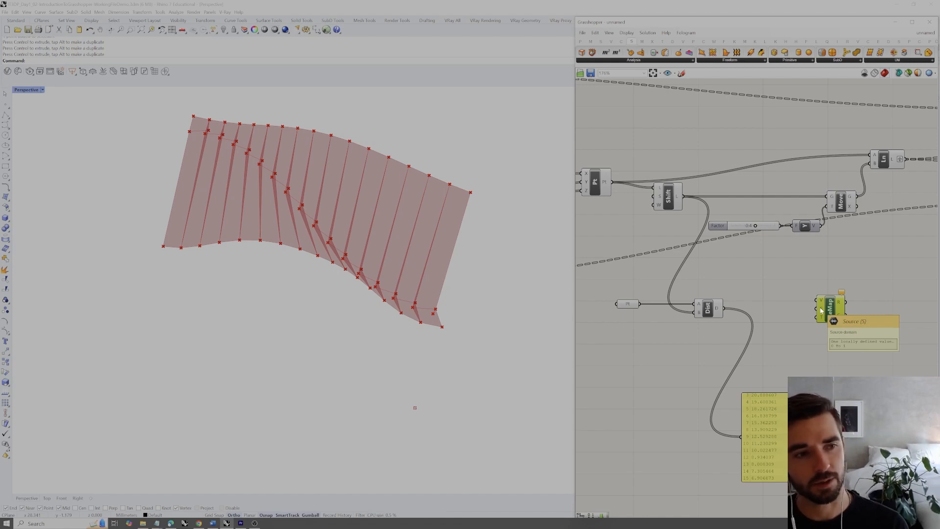
Step: Add a Bounds component between Distance and ReMap, feed it the distances and connect its domain to ReMap's Source input
{"action": "scroll", "coordinate": [808, 437], "scroll_direction": "up", "scroll_amount": 3}
{"action": "scroll", "coordinate": [764, 437], "scroll_direction": "down", "scroll_amount": 2}
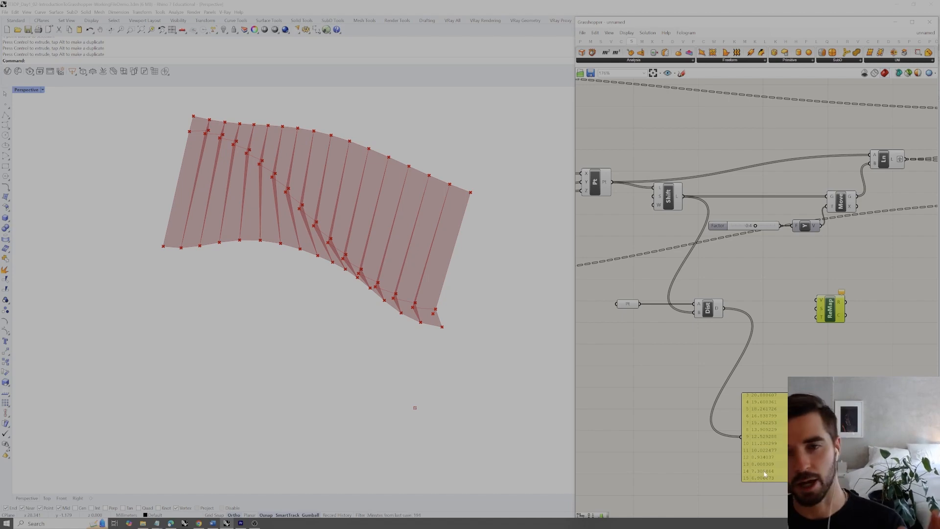
{"action": "left_click", "coordinate": [776, 354]}
{"action": "double_click", "coordinate": [776, 353]}
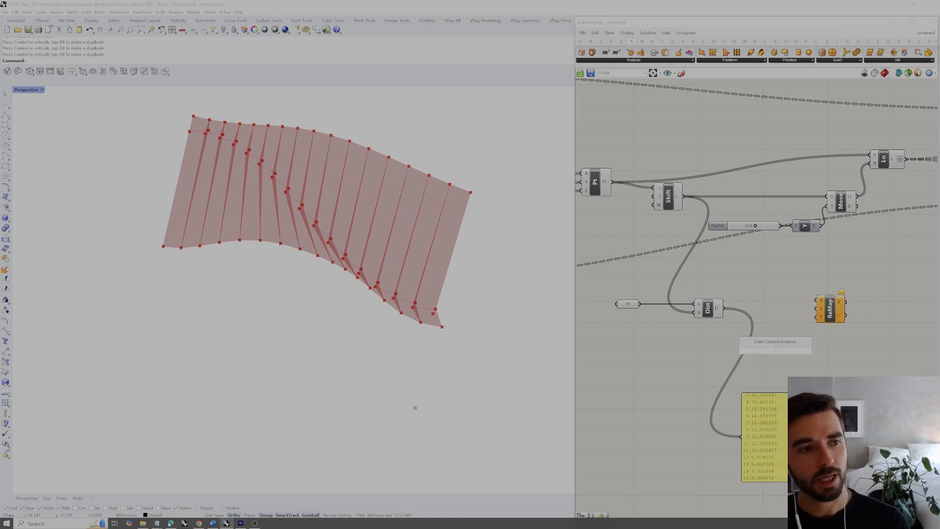
{"action": "type", "text": "bounds"}
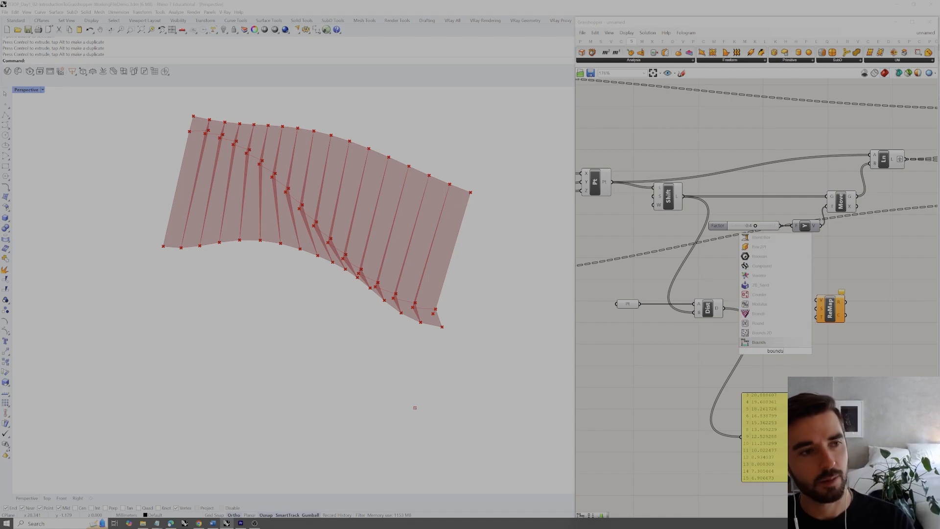
{"action": "key", "text": "Return"}
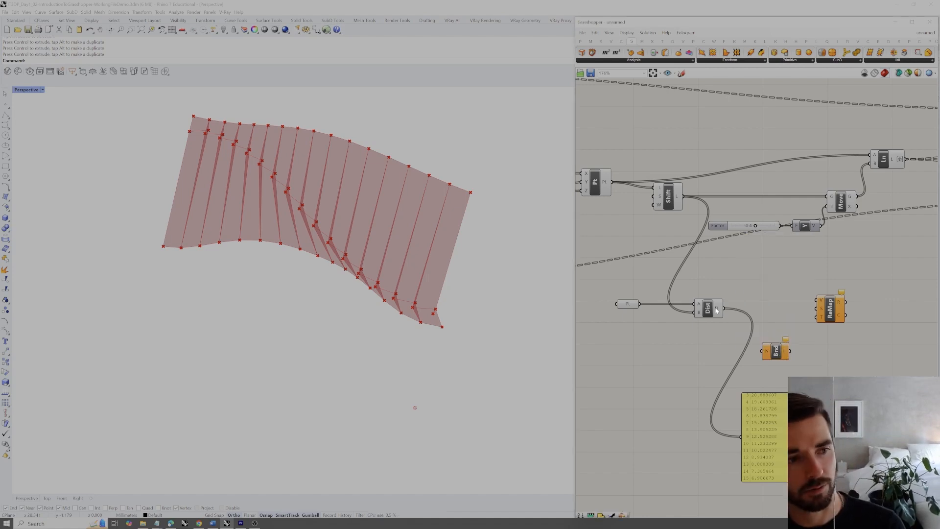
{"action": "left_click_drag", "start_coordinate": [718, 310], "coordinate": [787, 353]}
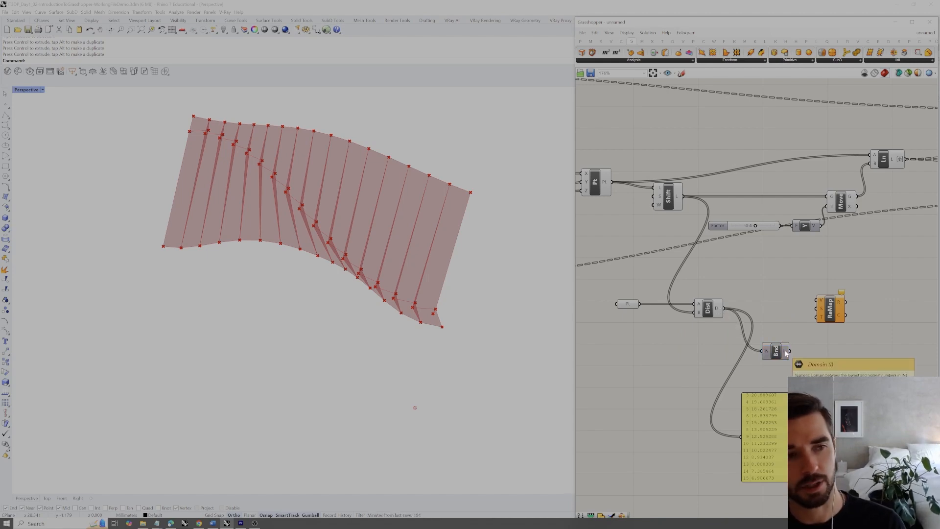
{"action": "left_click_drag", "start_coordinate": [785, 353], "coordinate": [783, 317]}
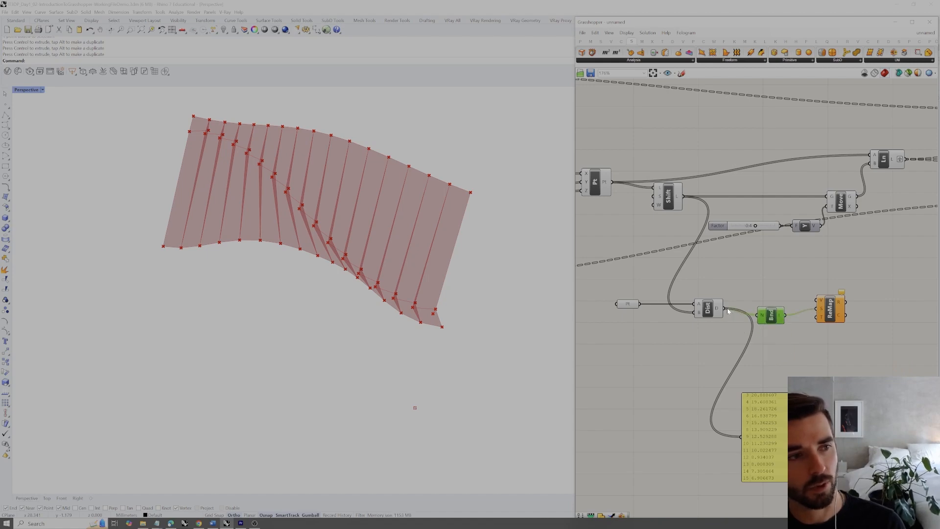
Step: Connect the distances to ReMap's Value input and place a copy of the distance panel near ReMap
{"action": "left_click_drag", "start_coordinate": [755, 304], "coordinate": [818, 300]}
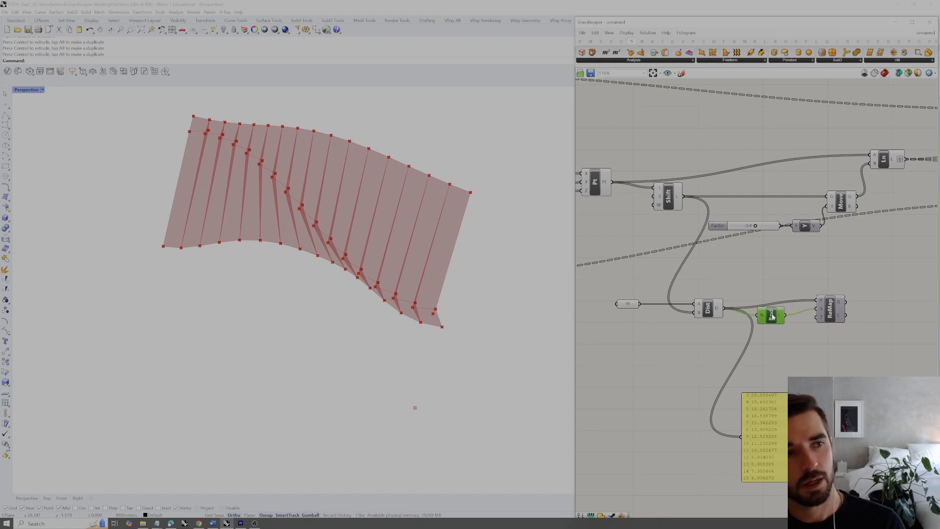
{"action": "left_click_drag", "start_coordinate": [773, 316], "coordinate": [770, 326]}
{"action": "mouse_move", "coordinate": [821, 303]}
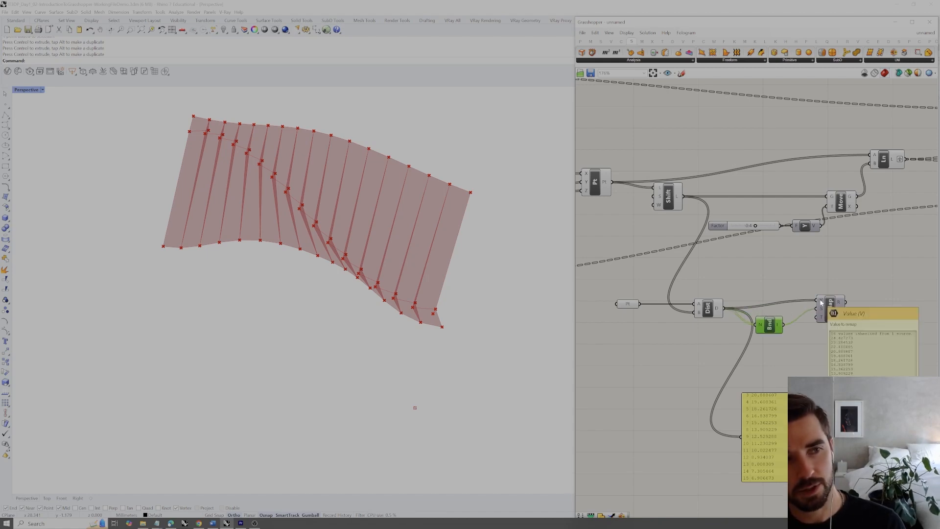
{"action": "left_click_drag", "start_coordinate": [774, 426], "coordinate": [887, 376], "text": "alt"}
{"action": "right_click_drag", "start_coordinate": [873, 334], "coordinate": [837, 333]}
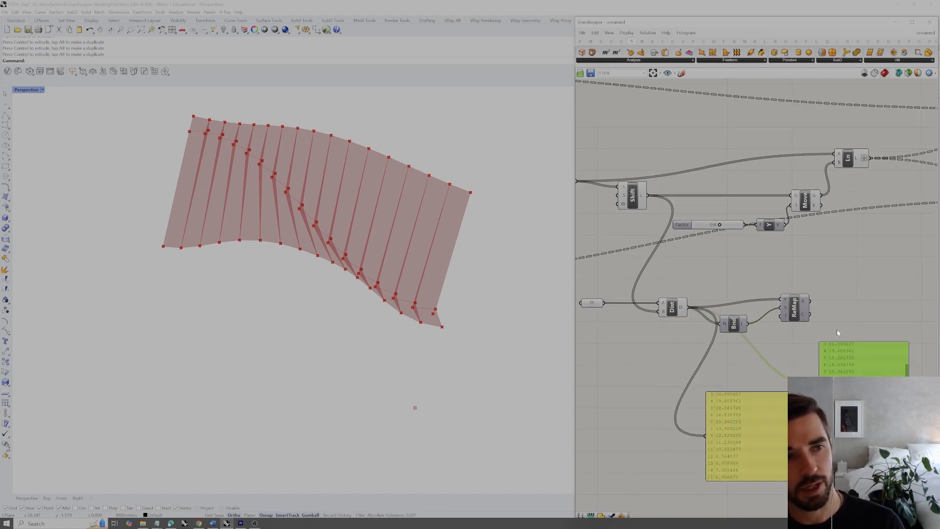
Step: Feed ReMap's mapped values into the copied panel, review the list and move the panel down beside the distance panel
{"action": "scroll", "coordinate": [905, 353], "scroll_direction": "up", "scroll_amount": 3}
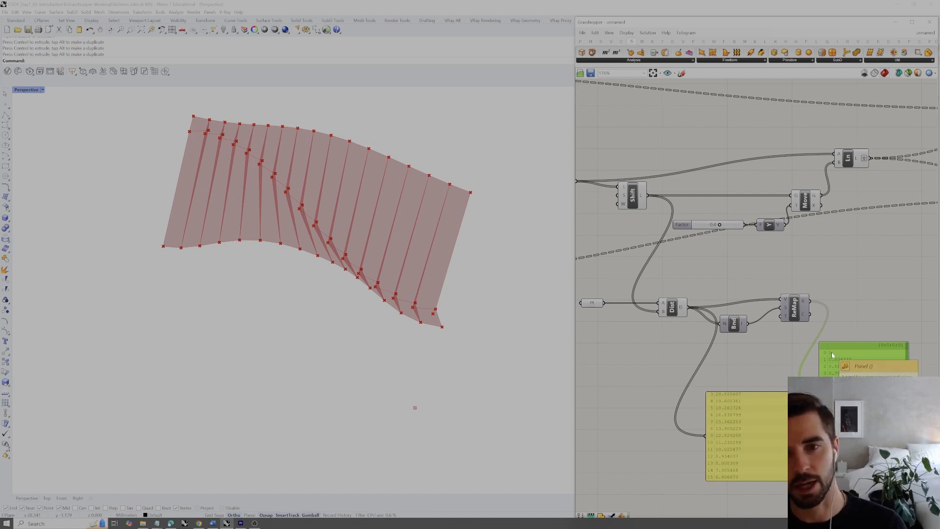
{"action": "scroll", "coordinate": [901, 361], "scroll_direction": "down", "scroll_amount": 2}
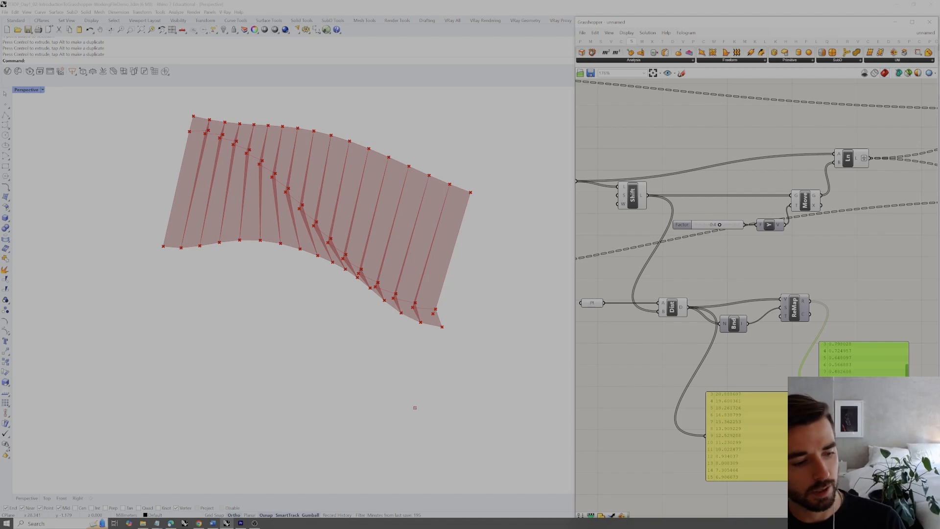
{"action": "left_click", "coordinate": [855, 327]}
{"action": "left_click_drag", "start_coordinate": [861, 348], "coordinate": [872, 393]}
{"action": "left_click", "coordinate": [876, 354]}
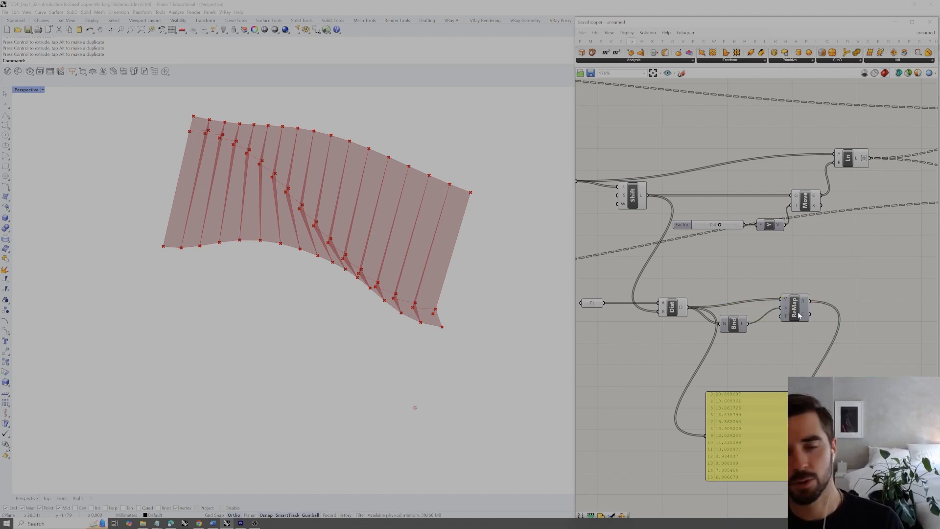
Step: Add a Graph Mapper component after ReMap and connect ReMap's mapped output to its input
{"action": "double_click", "coordinate": [855, 299]}
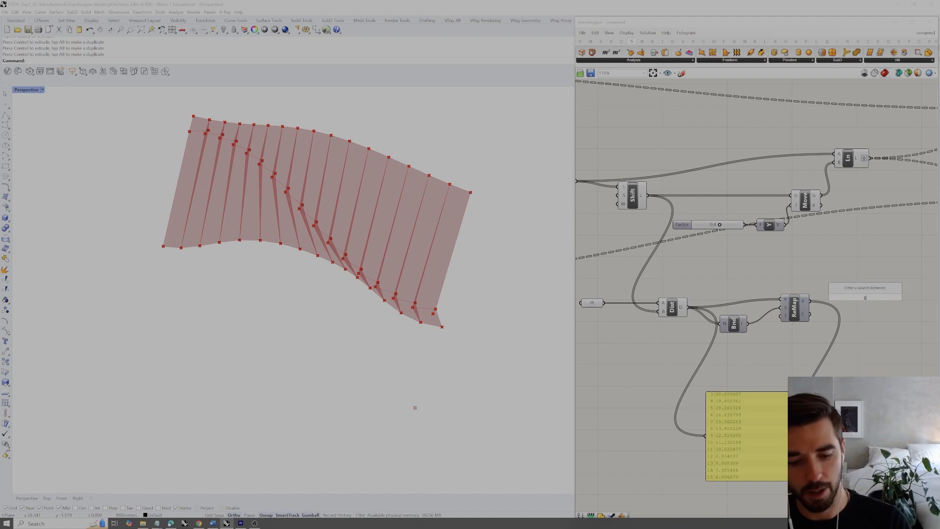
{"action": "type", "text": "graph map"}
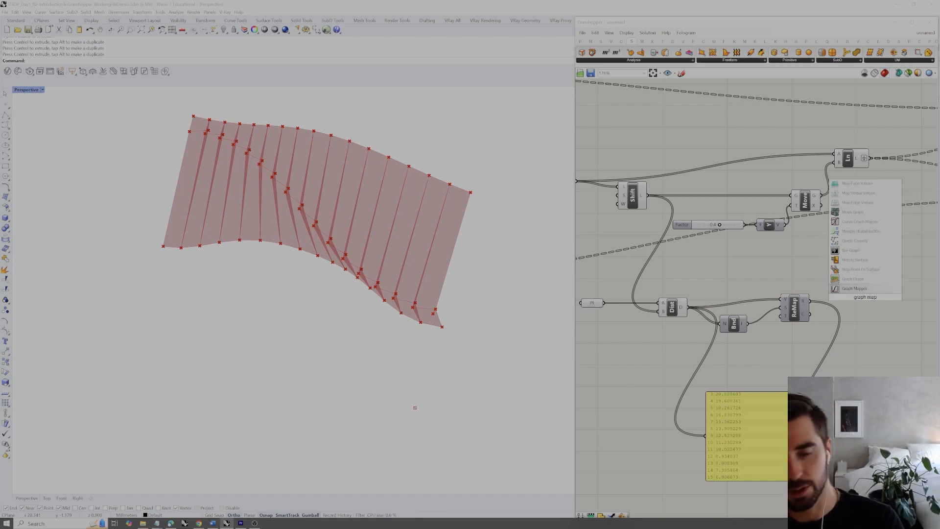
{"action": "left_click", "coordinate": [855, 278]}
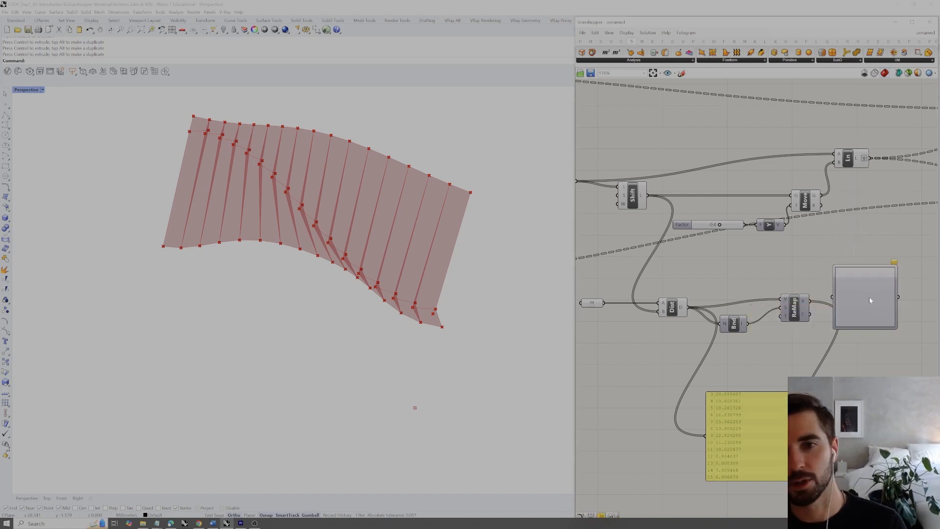
{"action": "left_click_drag", "start_coordinate": [877, 301], "coordinate": [891, 301]}
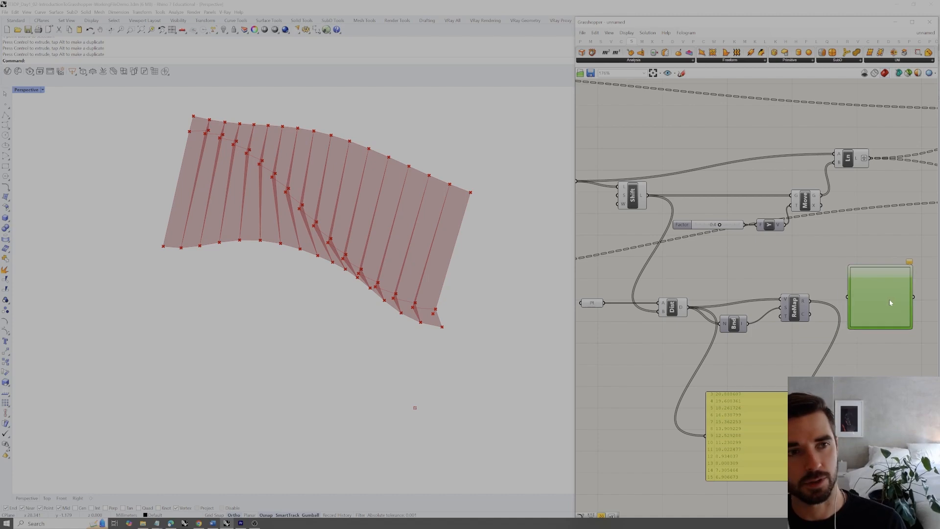
{"action": "right_click_drag", "start_coordinate": [882, 300], "coordinate": [835, 307]}
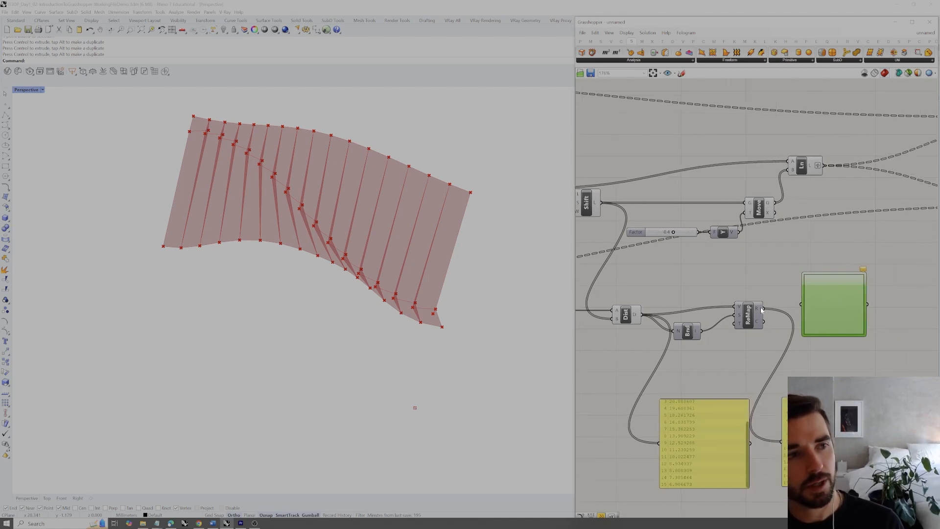
{"action": "right_click_drag", "start_coordinate": [837, 305], "coordinate": [925, 299]}
{"action": "left_click", "coordinate": [891, 320]}
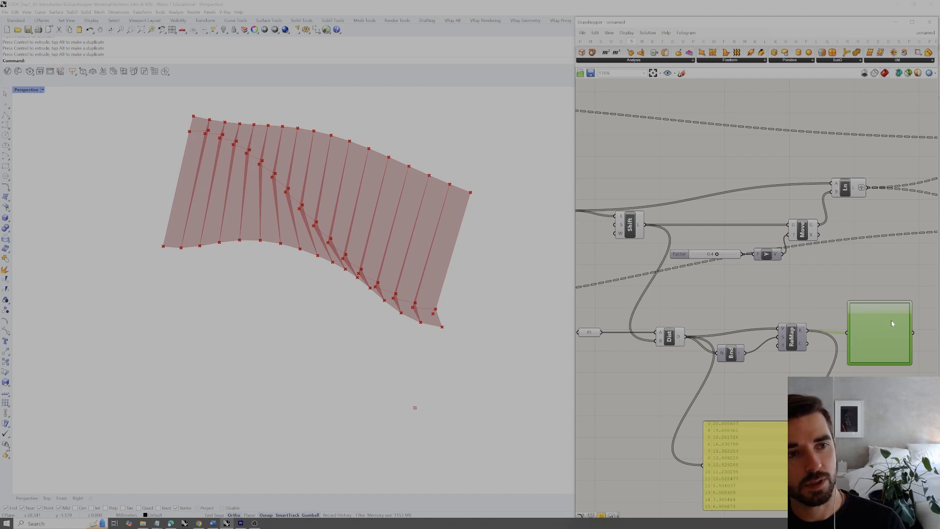
Step: Delete the Factor slider and connect the Graph Mapper's output to the Unit Y component's factor input instead
{"action": "left_click_drag", "start_coordinate": [768, 257], "coordinate": [772, 260]}
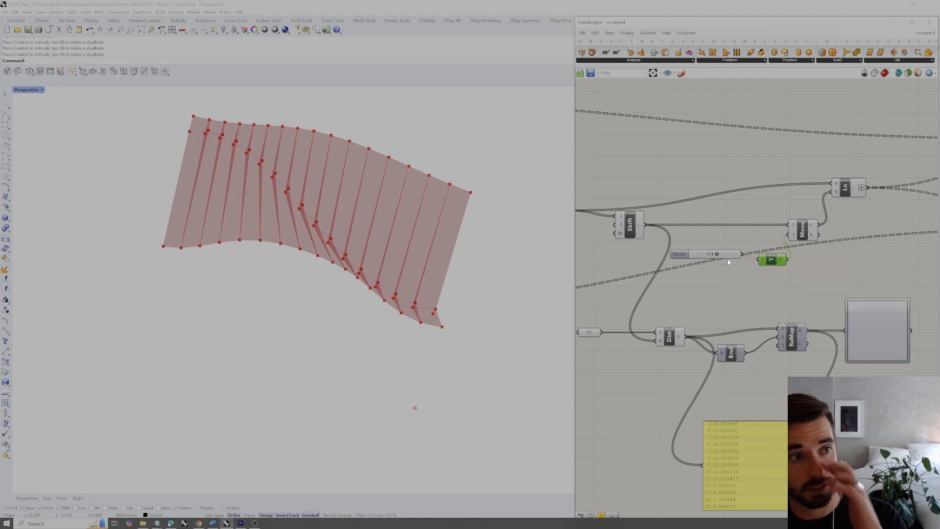
{"action": "left_click_drag", "start_coordinate": [696, 256], "coordinate": [685, 265]}
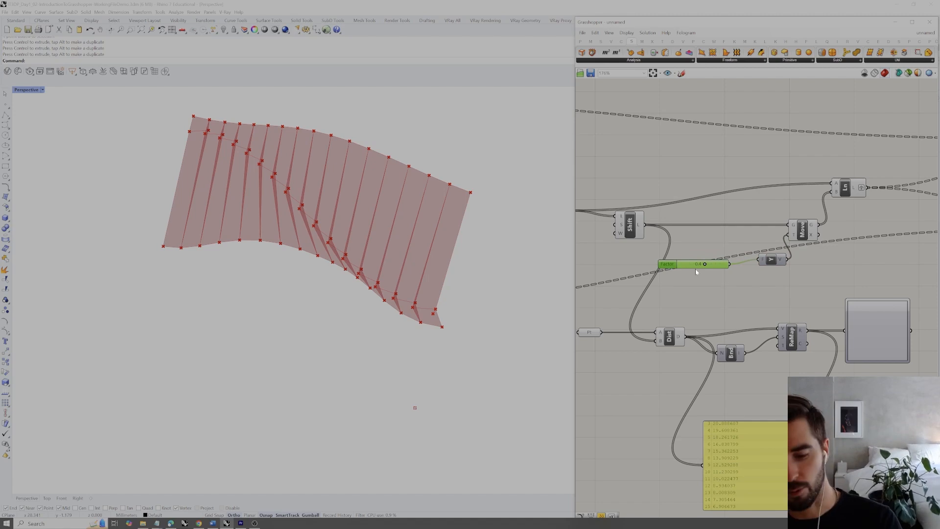
{"action": "key", "text": "Delete"}
{"action": "left_click_drag", "start_coordinate": [822, 275], "coordinate": [760, 260]}
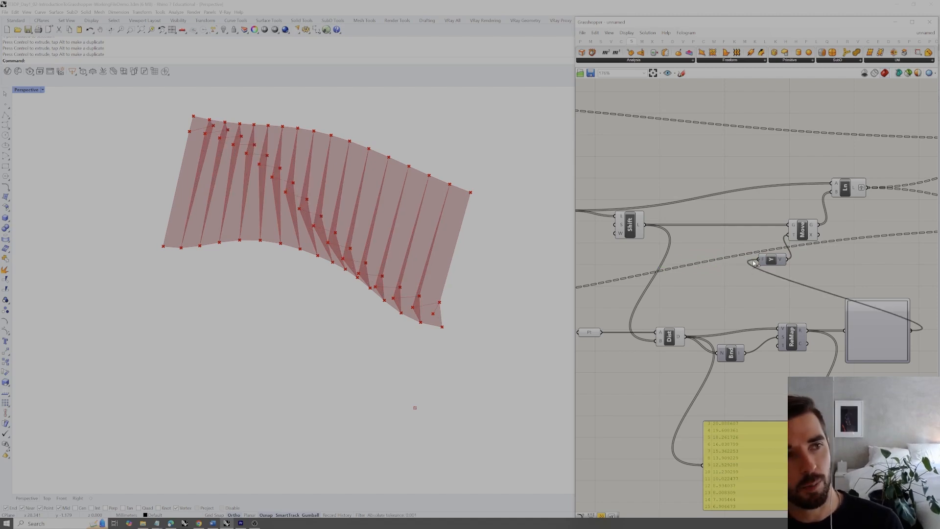
Step: Make room in the definition by shifting the downstream components along, and place the Graph Mapper neatly between ReMap and Unit Y
{"action": "scroll", "coordinate": [760, 259], "scroll_direction": "down", "scroll_amount": 4}
{"action": "left_click_drag", "start_coordinate": [700, 249], "coordinate": [828, 243]}
{"action": "left_click", "coordinate": [819, 285]}
{"action": "right_click_drag", "start_coordinate": [819, 285], "coordinate": [806, 290]}
{"action": "left_click_drag", "start_coordinate": [779, 268], "coordinate": [817, 270], "text": "alt"}
{"action": "left_click_drag", "start_coordinate": [742, 300], "coordinate": [749, 297]}
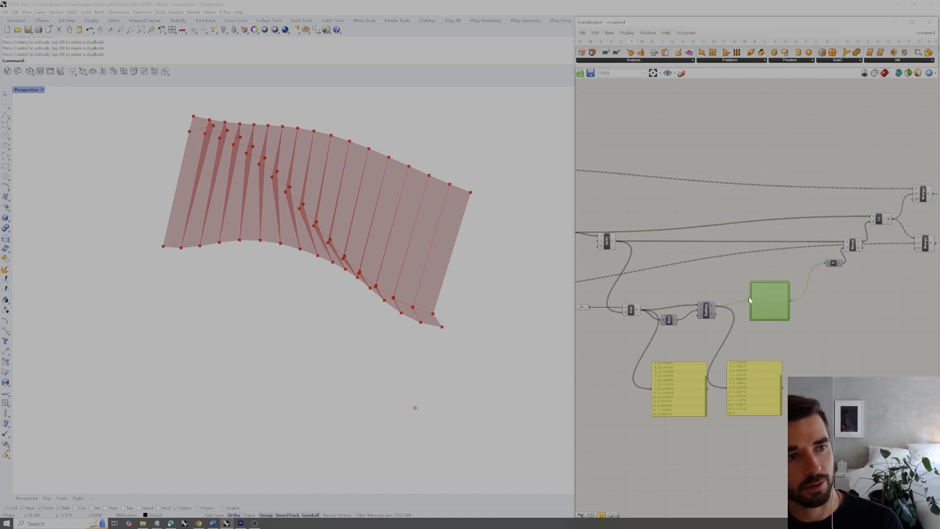
{"action": "left_click", "coordinate": [750, 268]}
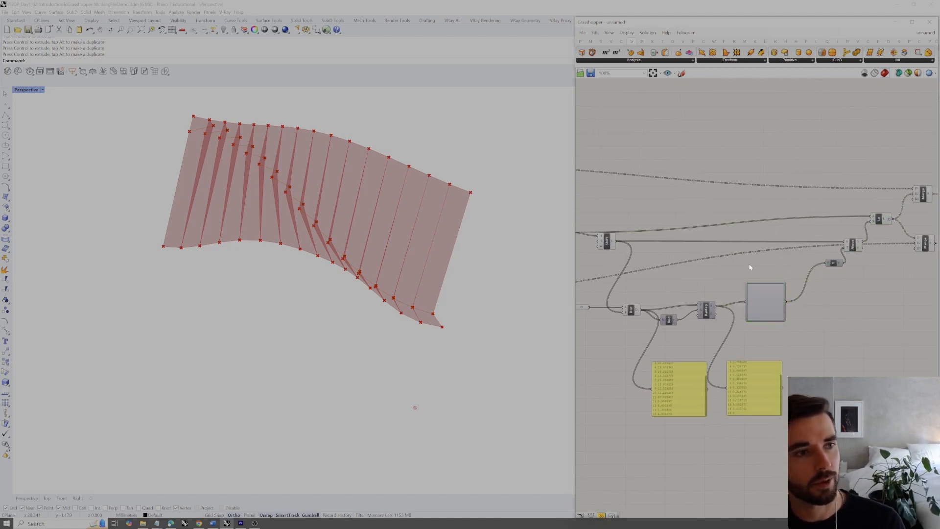
Step: Set the Graph Mapper's graph type to Bezier and move the Unit Y component closer to it
{"action": "right_click", "coordinate": [766, 303]}
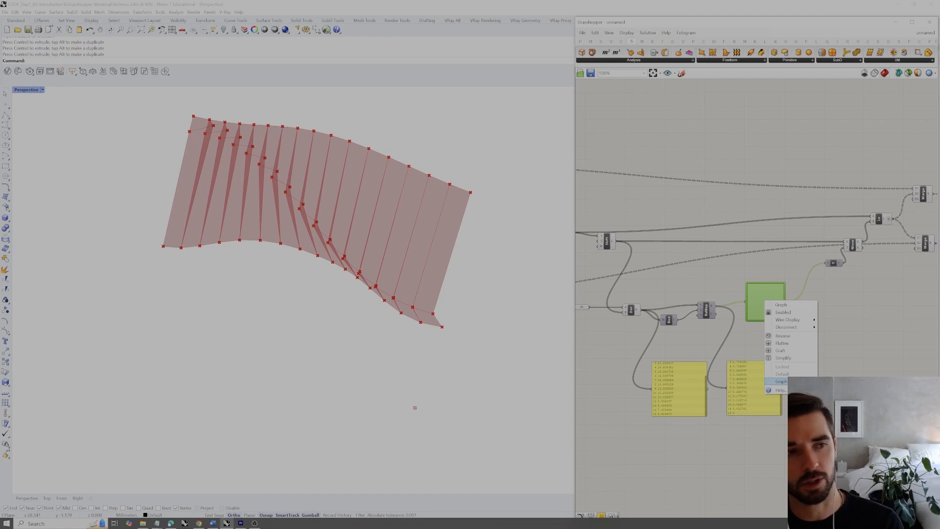
{"action": "left_click", "coordinate": [782, 381]}
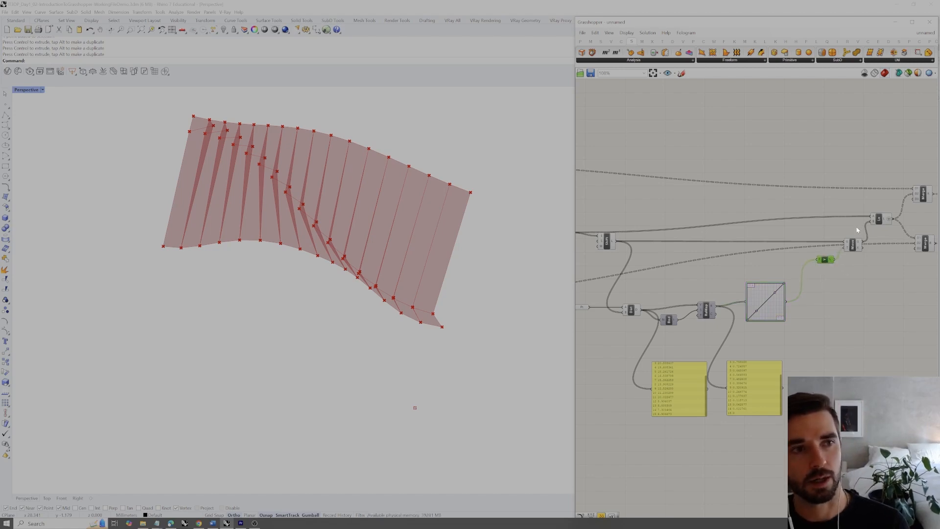
{"action": "left_click_drag", "start_coordinate": [857, 230], "coordinate": [820, 268]}
{"action": "left_click", "coordinate": [829, 303]}
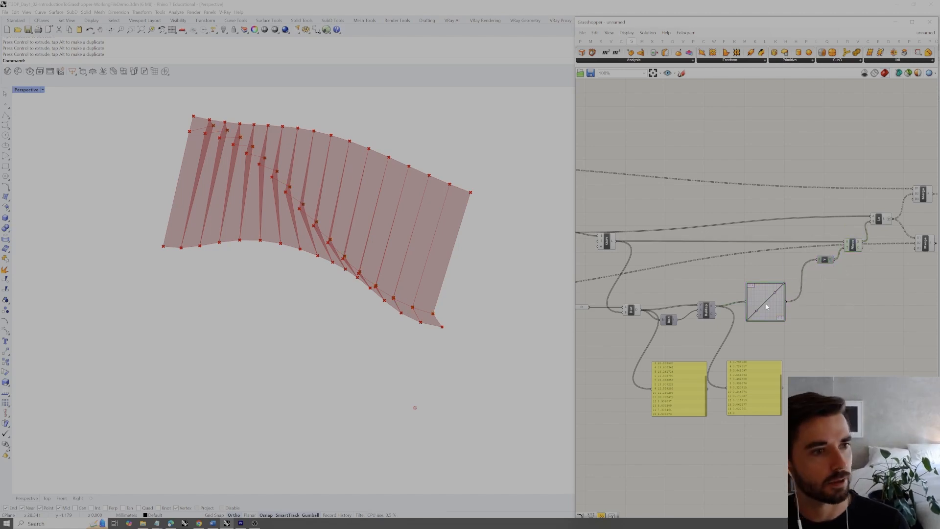
Step: Lower the Bezier graph's end point to the graph's bottom-right corner and inspect the panel openings near the attractor point
{"action": "scroll", "coordinate": [760, 292], "scroll_direction": "up", "scroll_amount": 3}
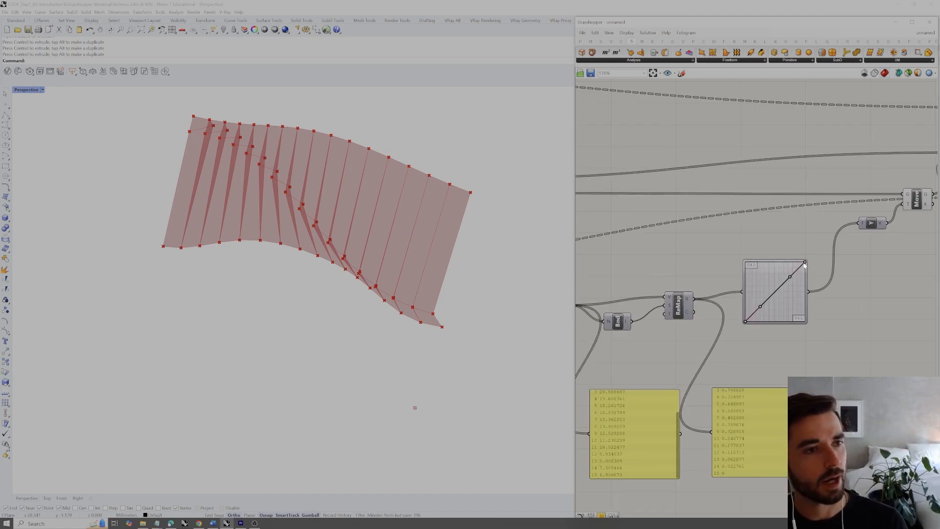
{"action": "left_click_drag", "start_coordinate": [805, 266], "coordinate": [806, 321]}
{"action": "right_click_drag", "start_coordinate": [558, 308], "coordinate": [530, 288]}
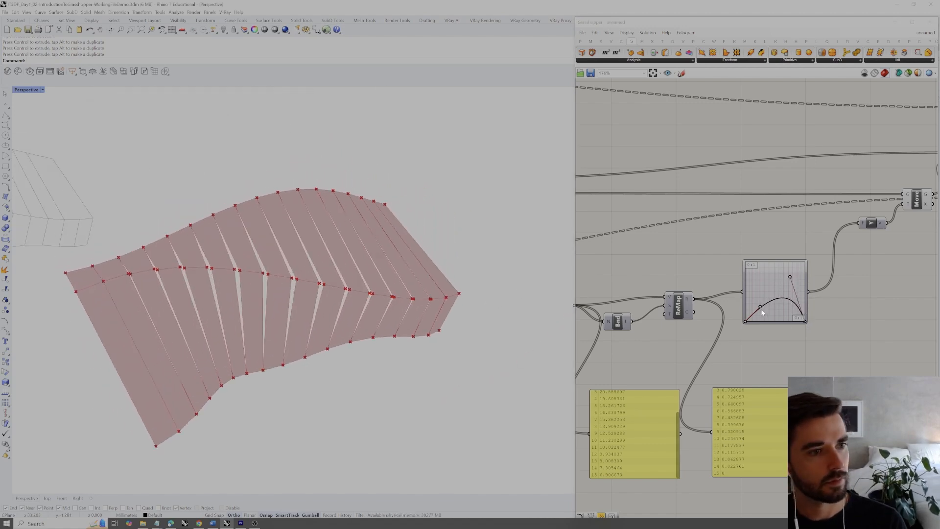
{"action": "mouse_move", "coordinate": [747, 319]}
{"action": "left_mouse_down"}
{"action": "mouse_move", "coordinate": [747, 269]}
{"action": "mouse_move", "coordinate": [747, 324]}
{"action": "left_mouse_up"}
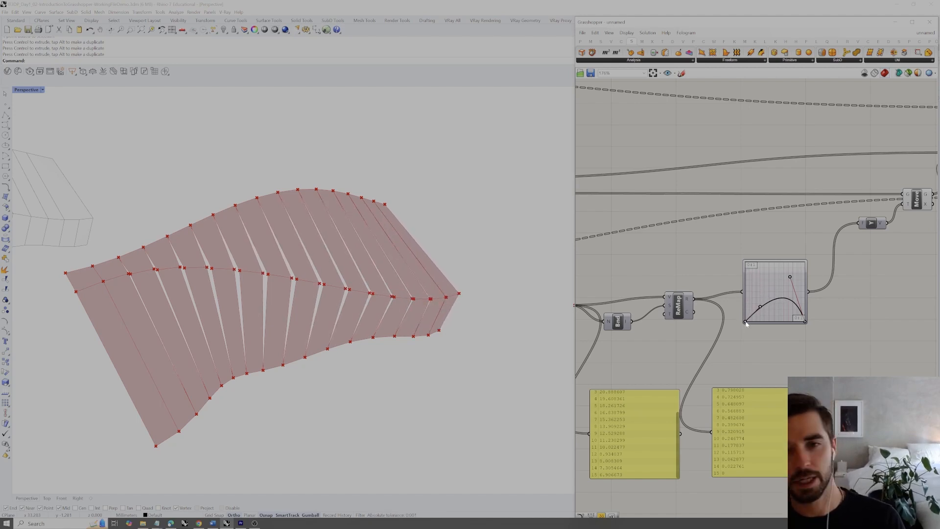
{"action": "scroll", "coordinate": [430, 327], "scroll_direction": "down", "scroll_amount": 2}
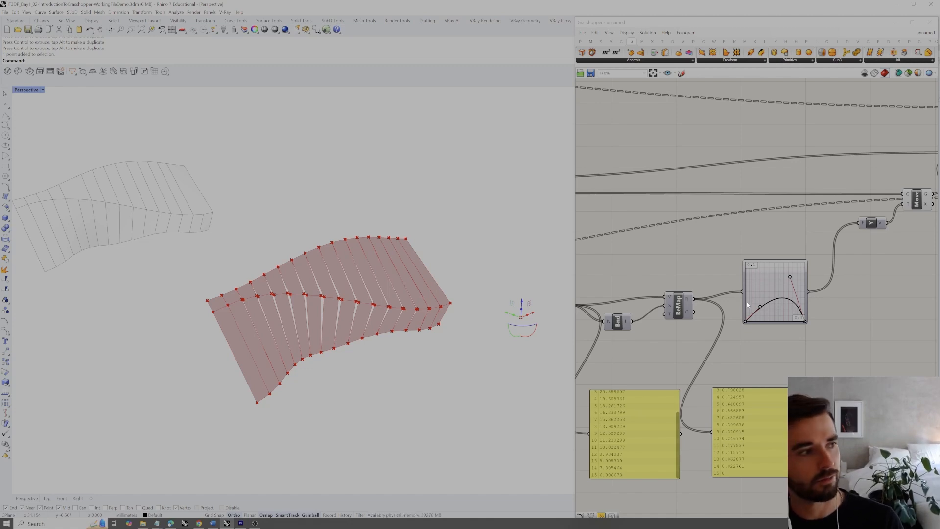
{"action": "right_click_drag", "start_coordinate": [456, 308], "coordinate": [470, 302]}
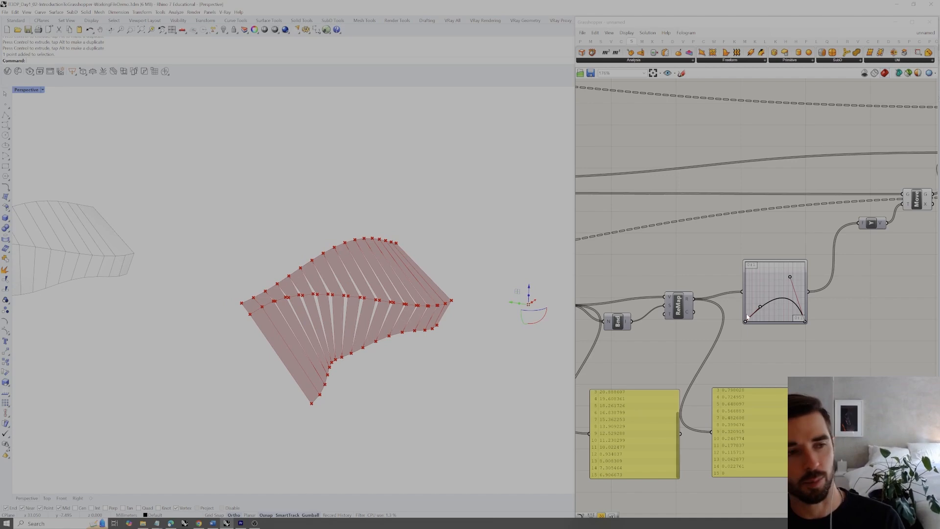
{"action": "scroll", "coordinate": [480, 301], "scroll_direction": "up", "scroll_amount": 6}
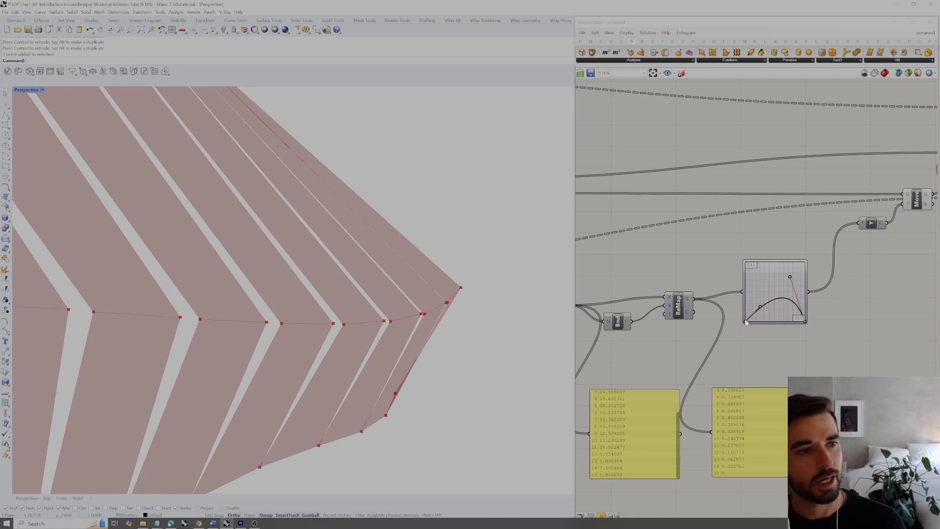
Step: Raise the Bezier graph's start point to the top-left corner and pull the end handle to the graph's bottom-left corner
{"action": "left_click_drag", "start_coordinate": [746, 322], "coordinate": [744, 262]}
{"action": "scroll", "coordinate": [451, 299], "scroll_direction": "down", "scroll_amount": 8}
{"action": "mouse_move", "coordinate": [452, 297]}
{"action": "right_mouse_down"}
{"action": "mouse_move", "coordinate": [434, 275]}
{"action": "mouse_move", "coordinate": [465, 287]}
{"action": "right_mouse_up"}
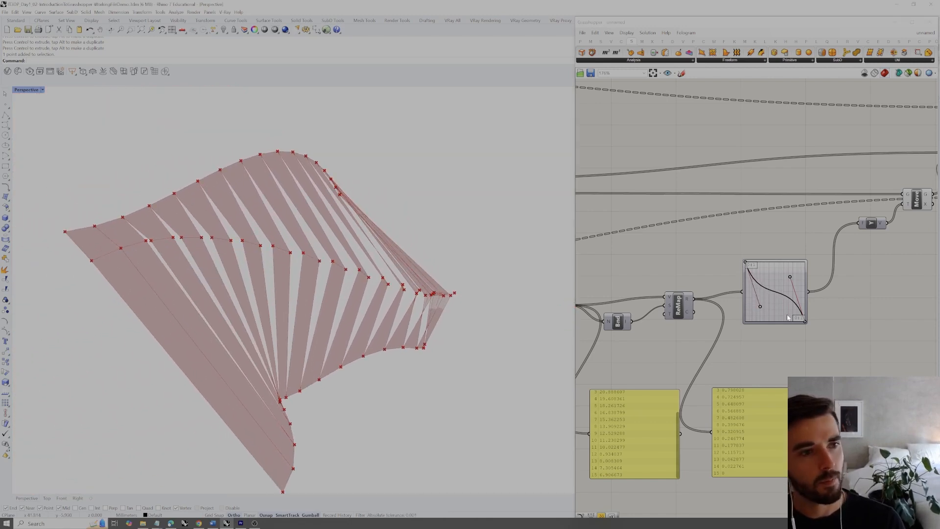
{"action": "right_click_drag", "start_coordinate": [518, 285], "coordinate": [558, 288]}
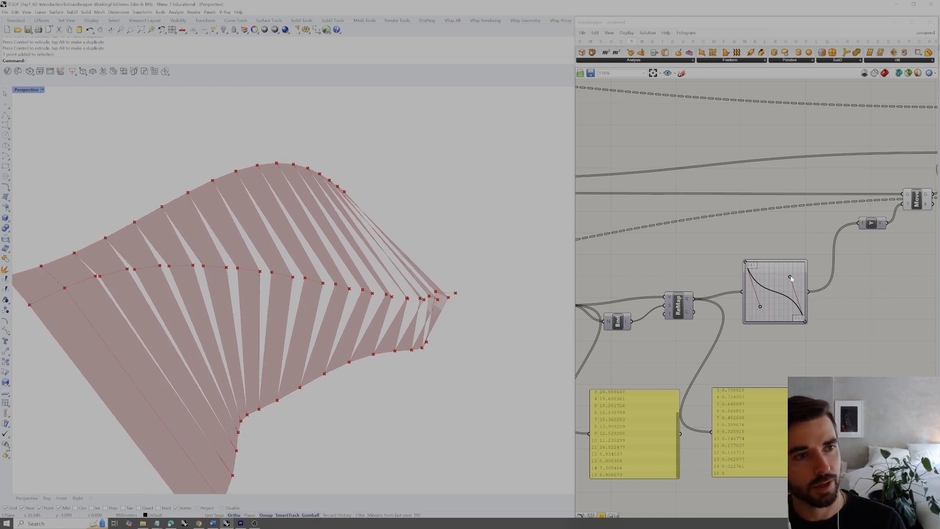
{"action": "left_click_drag", "start_coordinate": [791, 278], "coordinate": [748, 323]}
{"action": "mouse_move", "coordinate": [558, 323]}
{"action": "right_mouse_down"}
{"action": "mouse_move", "coordinate": [481, 319]}
{"action": "mouse_move", "coordinate": [237, 348]}
{"action": "mouse_move", "coordinate": [436, 312]}
{"action": "right_mouse_up"}
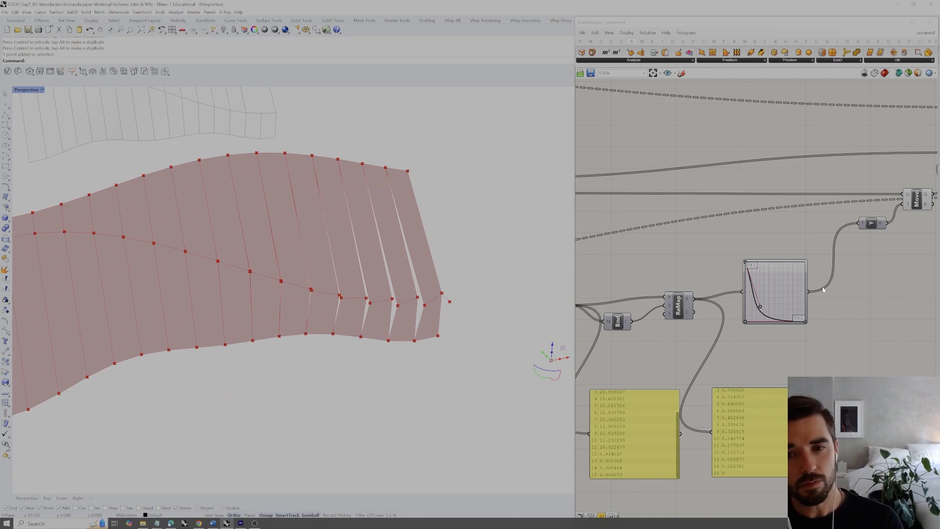
{"action": "right_click_drag", "start_coordinate": [419, 309], "coordinate": [444, 304]}
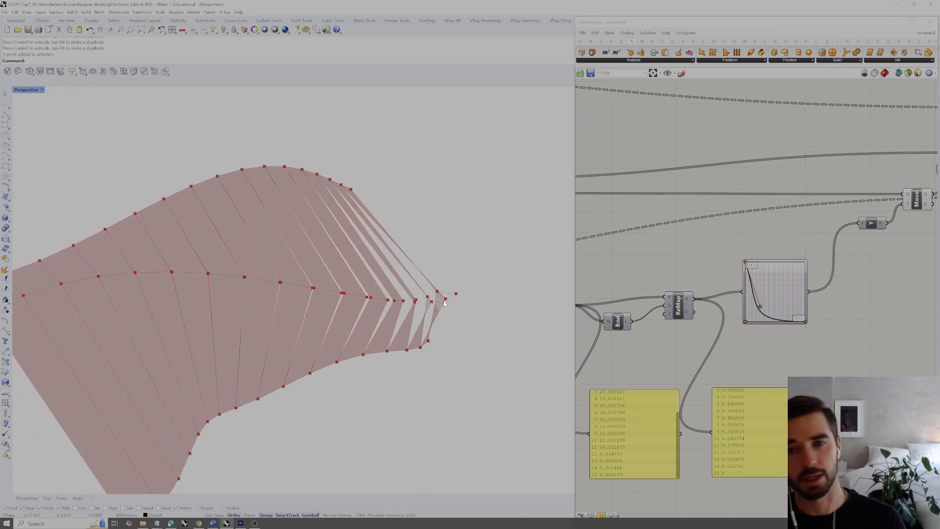
Step: Set the Graph Mapper's upper Y domain limit to 2 in the Graph Editor
{"action": "double_click", "coordinate": [777, 289]}
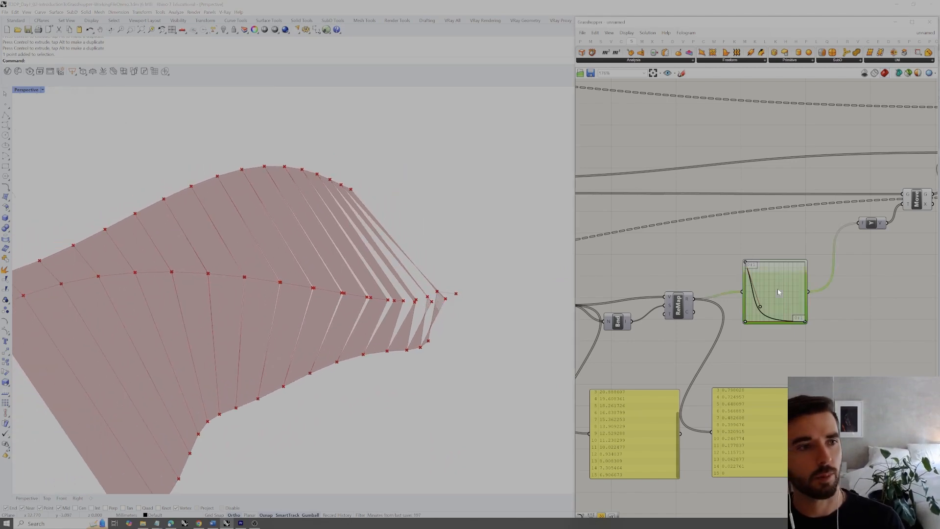
{"action": "double_click", "coordinate": [734, 269]}
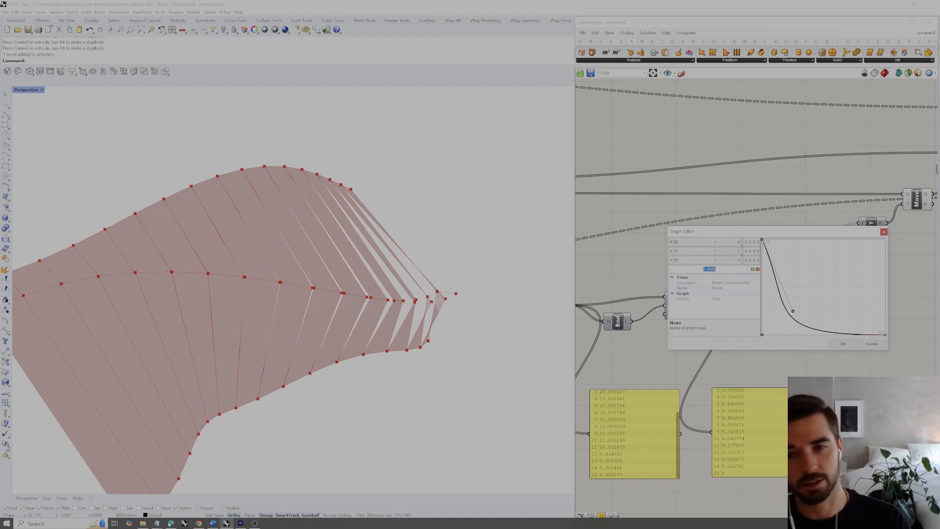
{"action": "type", "text": "2"}
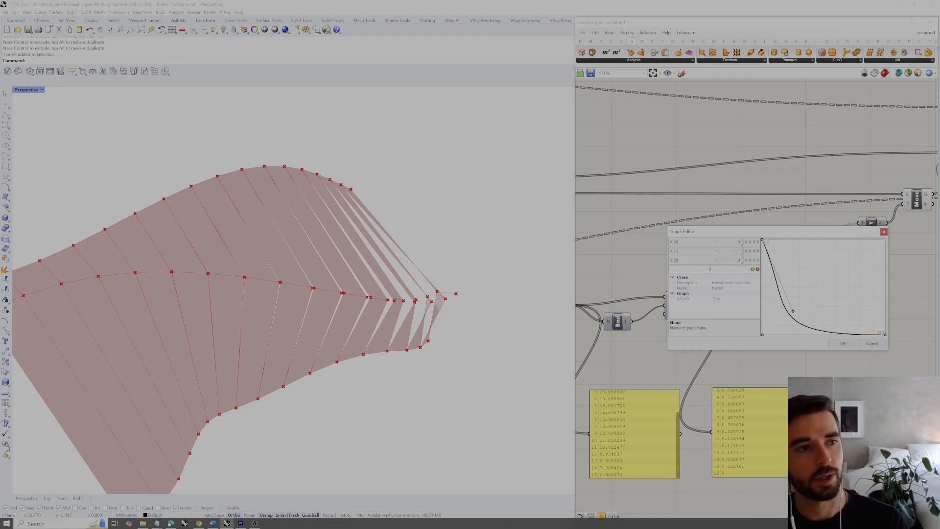
{"action": "left_click", "coordinate": [752, 269]}
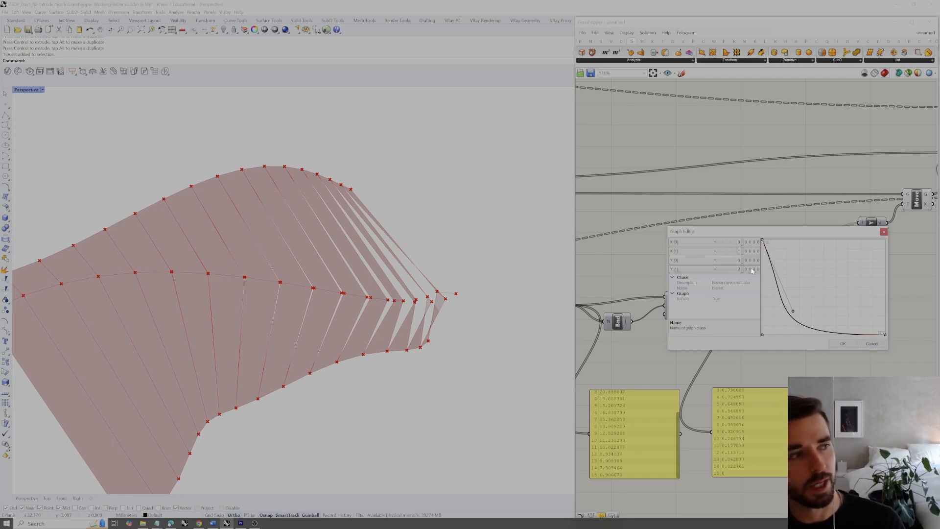
{"action": "left_click", "coordinate": [843, 343]}
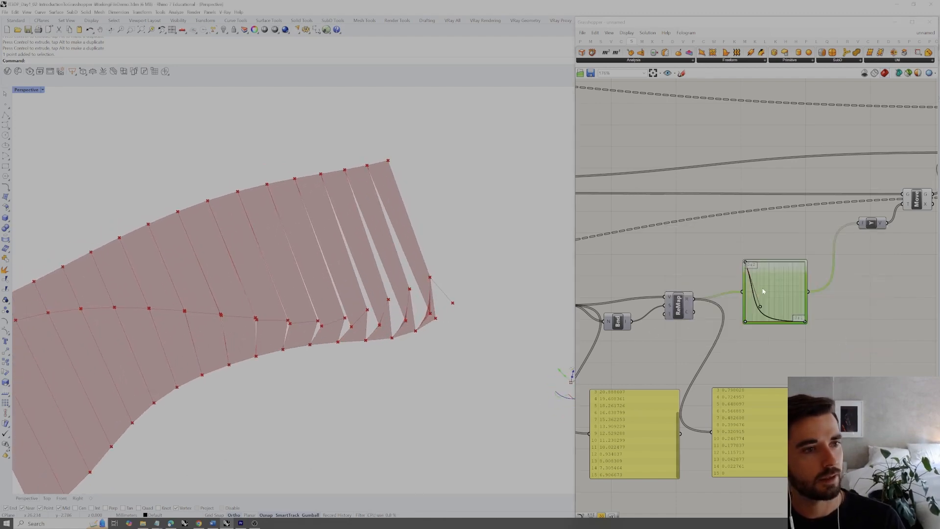
Step: Reshape the Bezier graph by trying its start handle near the centre and pulling it into the bottom-left corner for a steeper falloff
{"action": "mouse_move", "coordinate": [746, 262]}
{"action": "left_mouse_down"}
{"action": "mouse_move", "coordinate": [742, 290]}
{"action": "mouse_move", "coordinate": [744, 263]}
{"action": "left_mouse_up"}
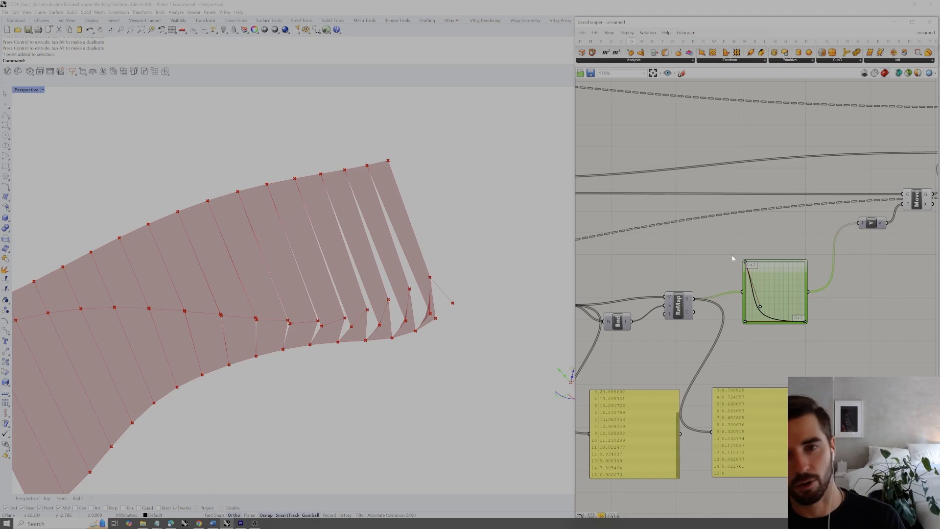
{"action": "mouse_move", "coordinate": [370, 318]}
{"action": "right_mouse_down"}
{"action": "mouse_move", "coordinate": [470, 289]}
{"action": "mouse_move", "coordinate": [374, 315]}
{"action": "right_mouse_up"}
{"action": "scroll", "coordinate": [455, 289], "scroll_direction": "down", "scroll_amount": 5}
{"action": "left_click_drag", "start_coordinate": [760, 306], "coordinate": [786, 286]}
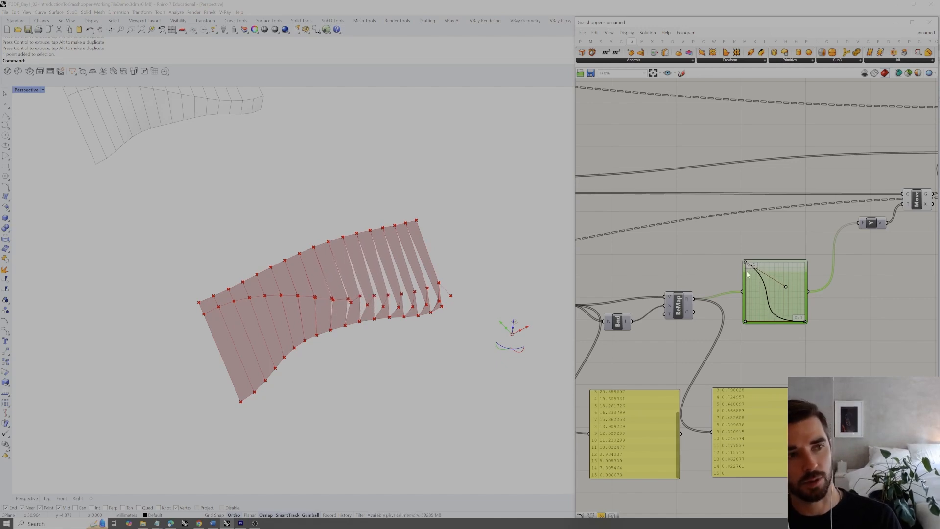
{"action": "right_click_drag", "start_coordinate": [425, 310], "coordinate": [462, 284]}
{"action": "left_click_drag", "start_coordinate": [788, 290], "coordinate": [734, 329]}
{"action": "mouse_move", "coordinate": [428, 316]}
{"action": "right_mouse_down"}
{"action": "mouse_move", "coordinate": [453, 314]}
{"action": "mouse_move", "coordinate": [393, 307]}
{"action": "mouse_move", "coordinate": [413, 304]}
{"action": "right_mouse_up"}
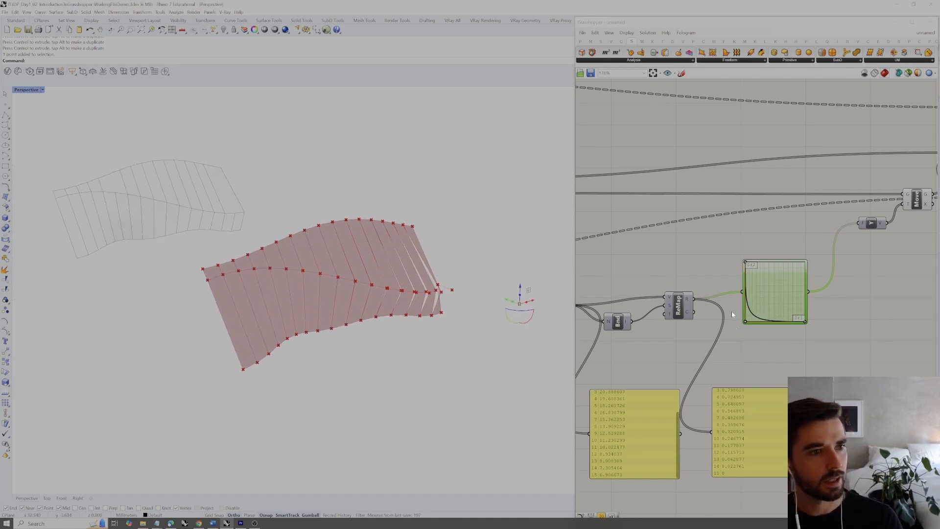
Step: Nudge the Bezier graph's start handle slightly upward along the graph's left edge and inspect the resulting panel openings
{"action": "mouse_move", "coordinate": [746, 321]}
{"action": "left_mouse_down"}
{"action": "mouse_move", "coordinate": [754, 314]}
{"action": "mouse_move", "coordinate": [744, 314]}
{"action": "left_mouse_up"}
{"action": "right_click_drag", "start_coordinate": [385, 293], "coordinate": [374, 314]}
{"action": "left_click", "coordinate": [831, 361]}
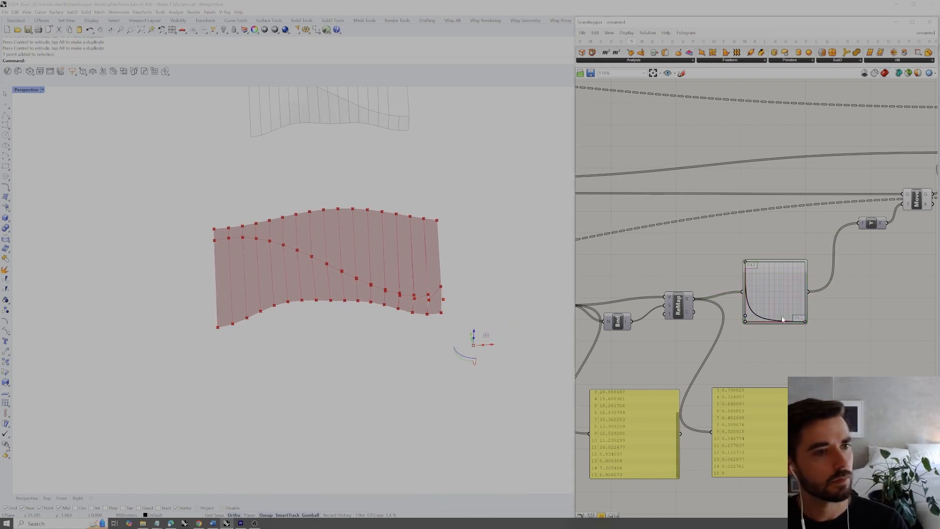
{"action": "scroll", "coordinate": [785, 306], "scroll_direction": "down", "scroll_amount": 3}
{"action": "right_click_drag", "start_coordinate": [419, 300], "coordinate": [397, 294]}
{"action": "scroll", "coordinate": [763, 251], "scroll_direction": "down", "scroll_amount": 2}
{"action": "scroll", "coordinate": [842, 234], "scroll_direction": "up", "scroll_amount": 4}
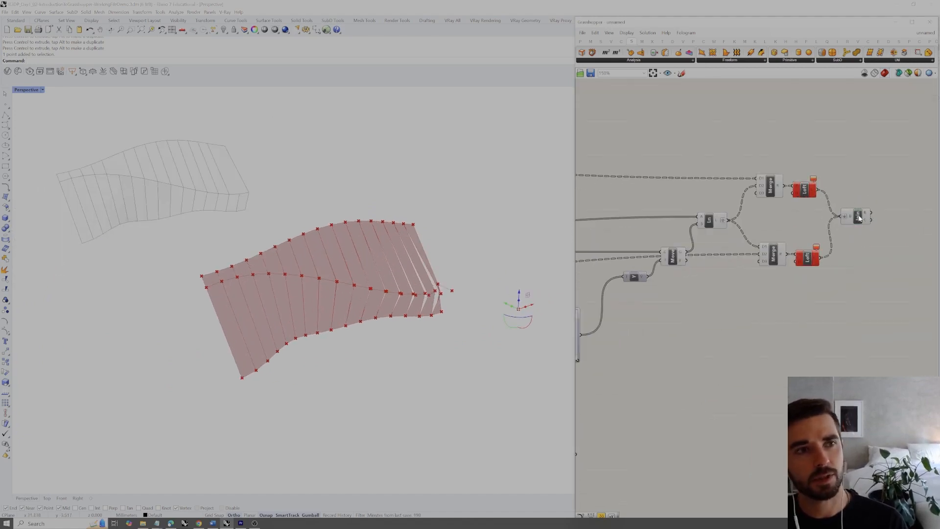
Step: Highlight the Brep Join output and inspect the joined panels in the perspective view
{"action": "left_click", "coordinate": [858, 216]}
{"action": "left_click", "coordinate": [857, 154]}
{"action": "left_click", "coordinate": [858, 216]}
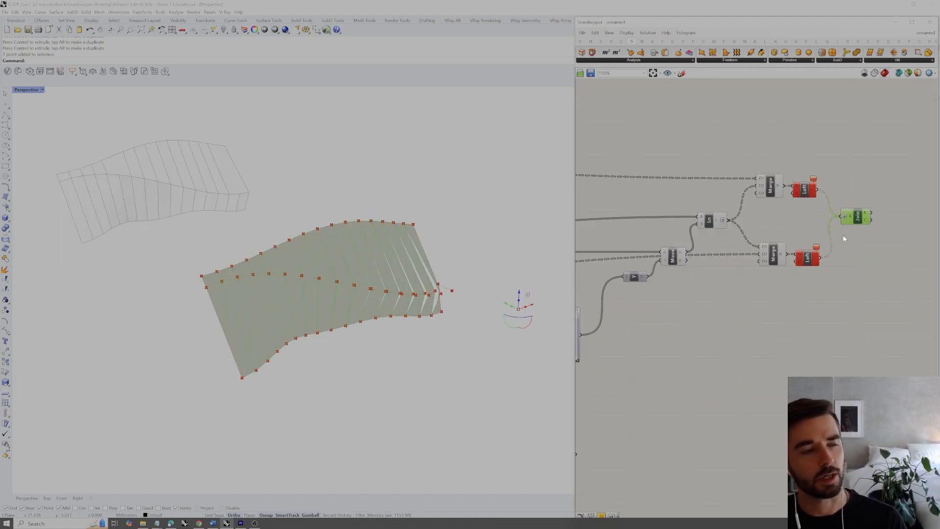
{"action": "right_click_drag", "start_coordinate": [523, 276], "coordinate": [503, 274]}
{"action": "left_click", "coordinate": [843, 205]}
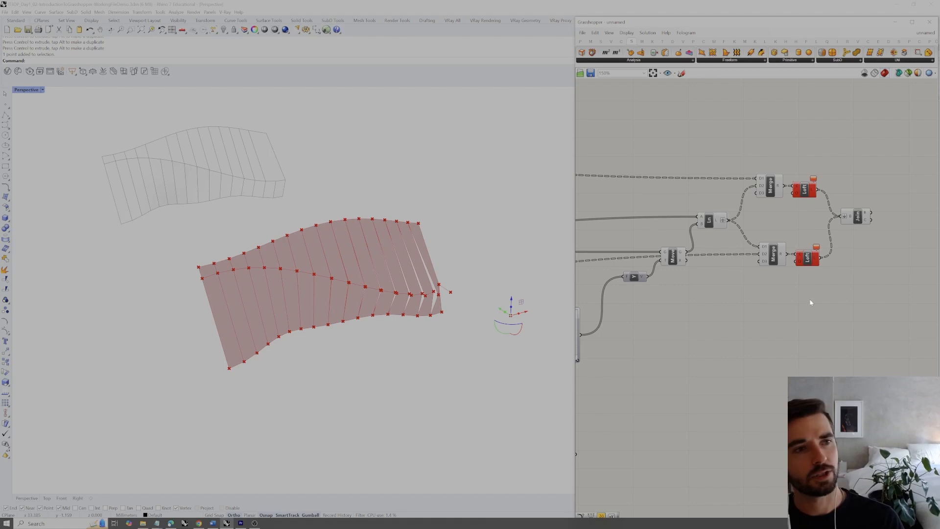
Step: Add a Fillet Edge component and connect the Brep Join's breps output to its shape input
{"action": "right_click_drag", "start_coordinate": [851, 290], "coordinate": [766, 311]}
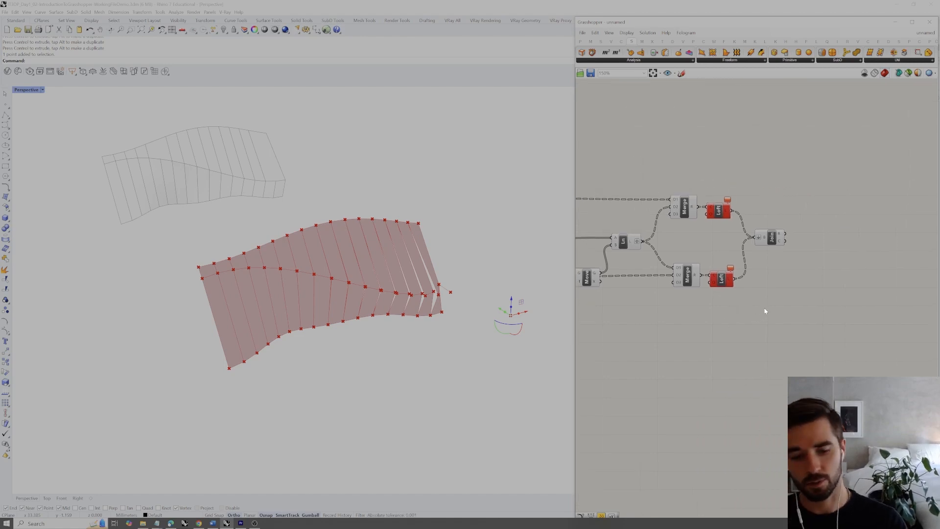
{"action": "double_click", "coordinate": [826, 274]}
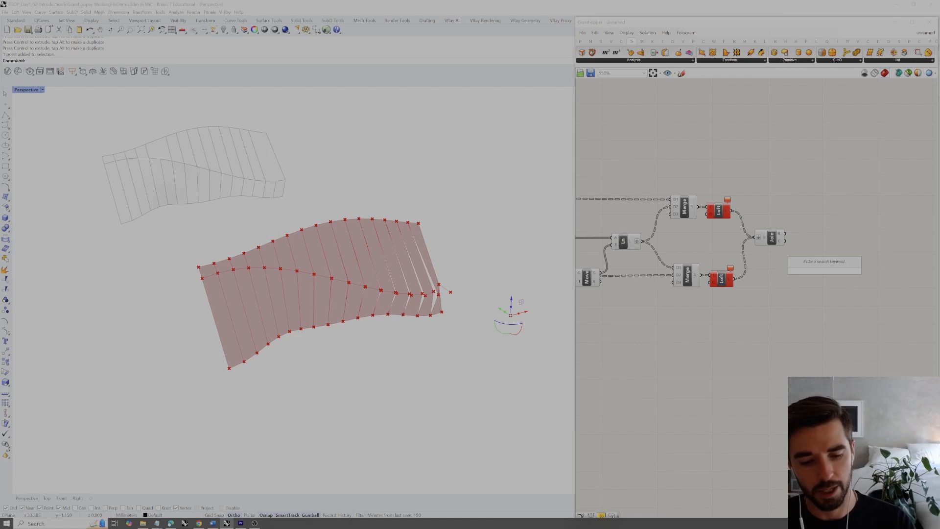
{"action": "type", "text": "filleta"}
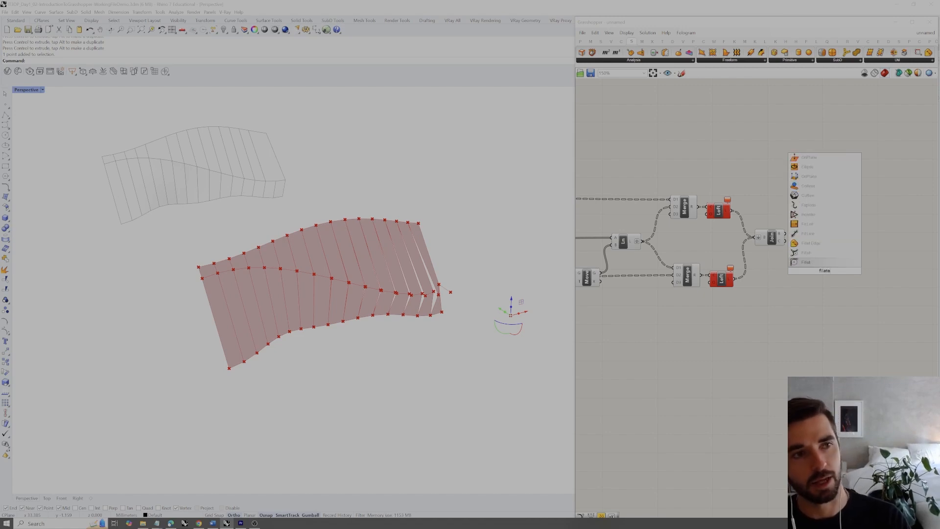
{"action": "left_click", "coordinate": [808, 244]}
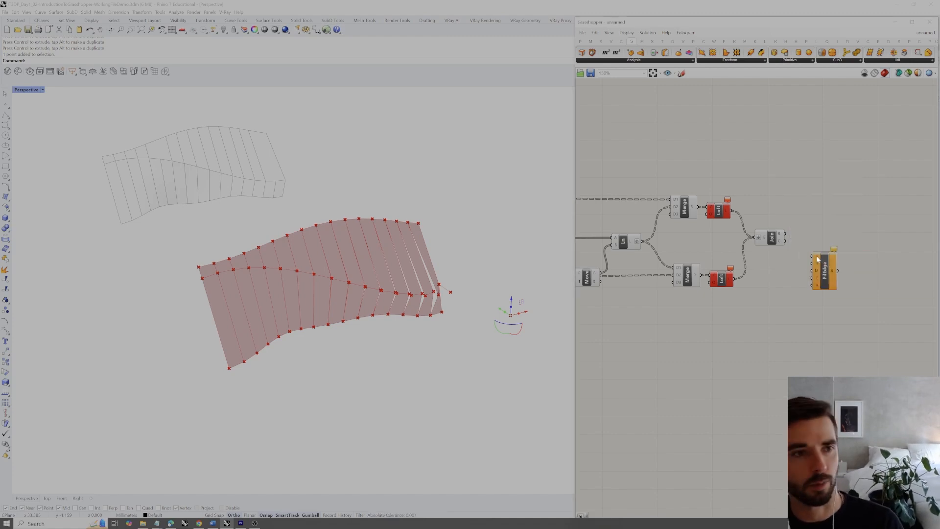
{"action": "scroll", "coordinate": [779, 240], "scroll_direction": "up", "scroll_amount": 4}
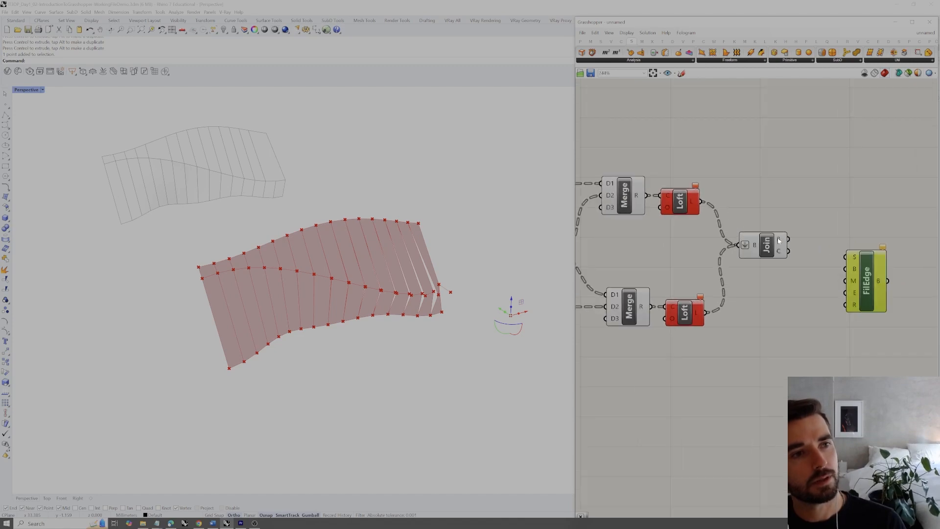
{"action": "left_click", "coordinate": [779, 240]}
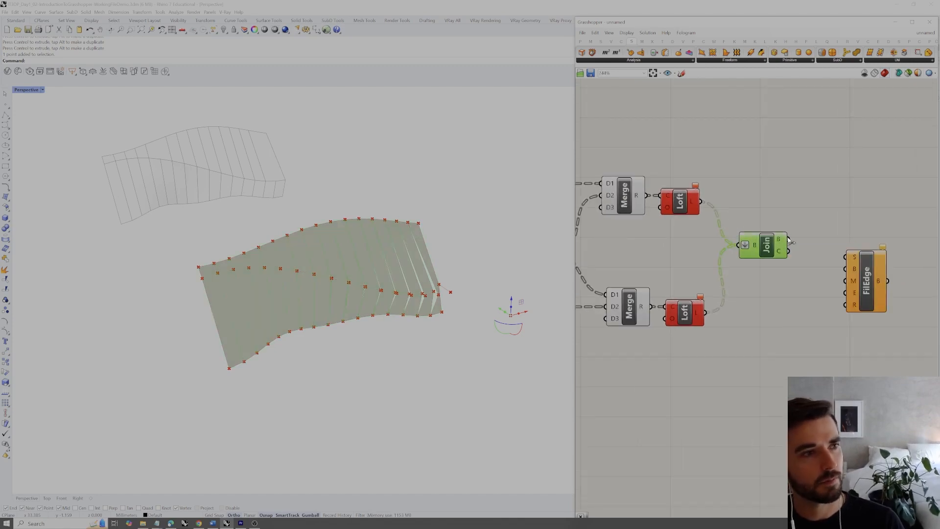
{"action": "left_click_drag", "start_coordinate": [789, 240], "coordinate": [847, 256]}
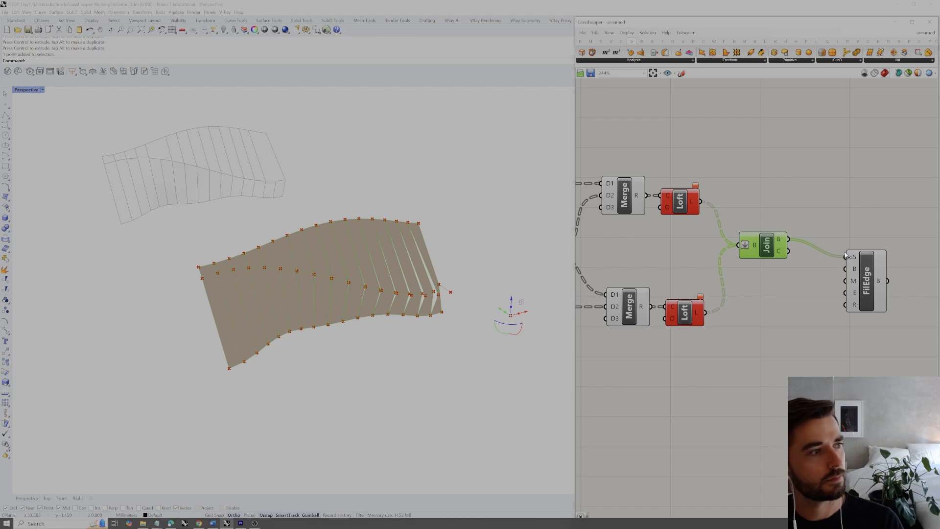
{"action": "left_click", "coordinate": [838, 220]}
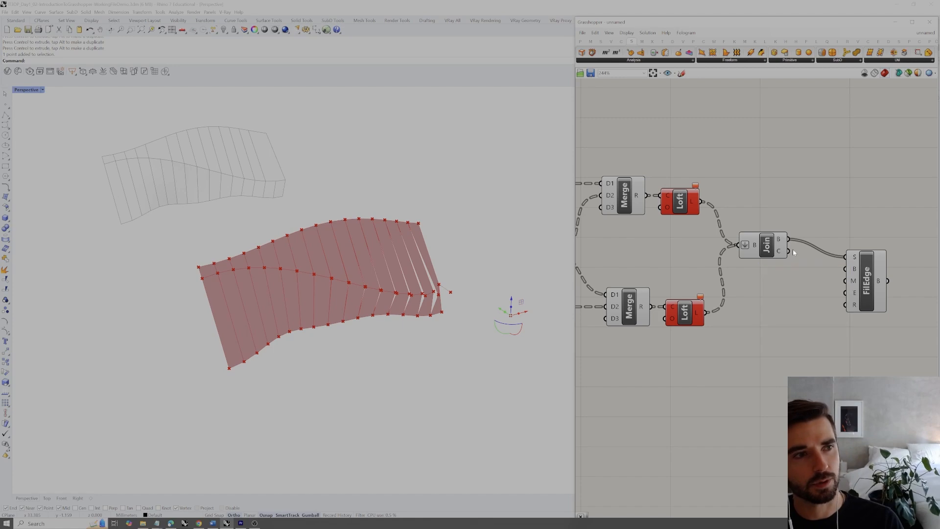
Step: Remove the flatten setting from the Brep Join's input so each panel pair is joined in its own branch
{"action": "left_click", "coordinate": [772, 248]}
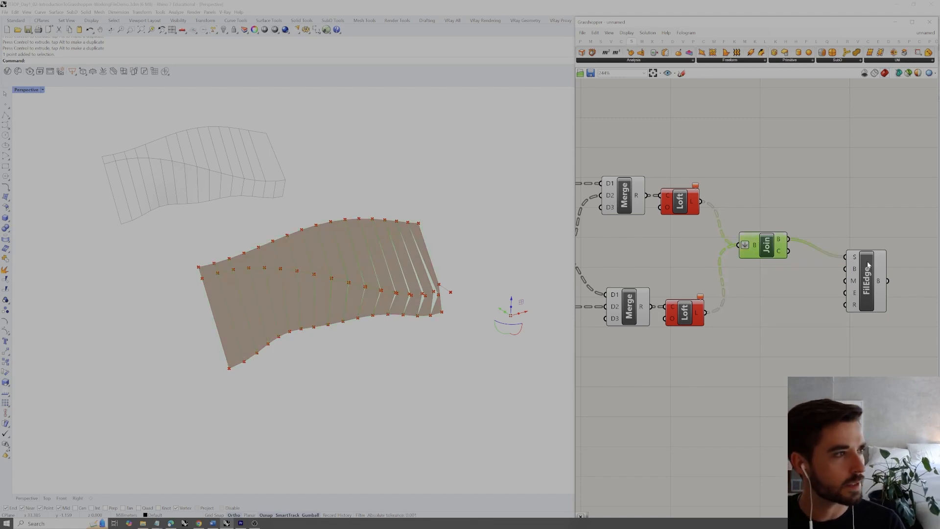
{"action": "left_click", "coordinate": [793, 277]}
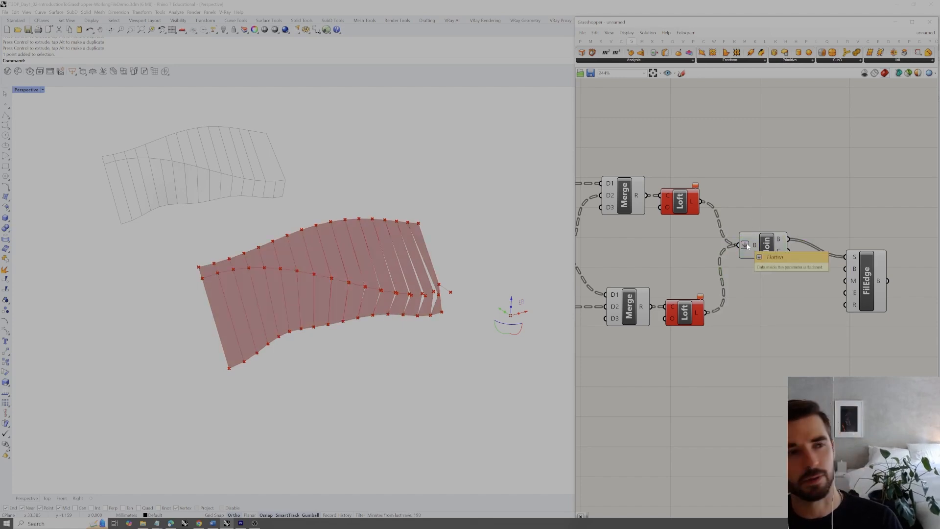
{"action": "right_click", "coordinate": [748, 246]}
{"action": "left_click", "coordinate": [768, 292]}
{"action": "left_click", "coordinate": [768, 248]}
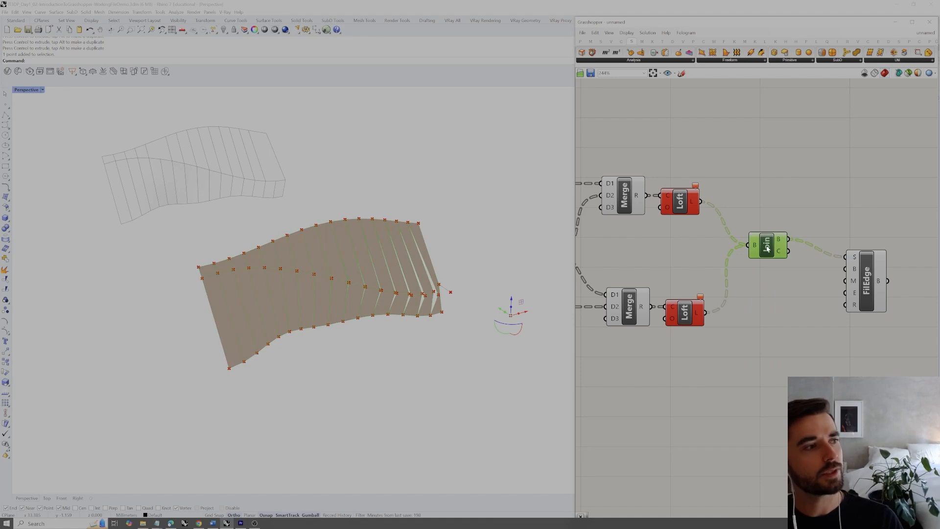
Step: Examine the joined panels up close and the two lofts that feed the Brep Join
{"action": "right_click_drag", "start_coordinate": [458, 300], "coordinate": [436, 315]}
{"action": "scroll", "coordinate": [451, 297], "scroll_direction": "up", "scroll_amount": 6}
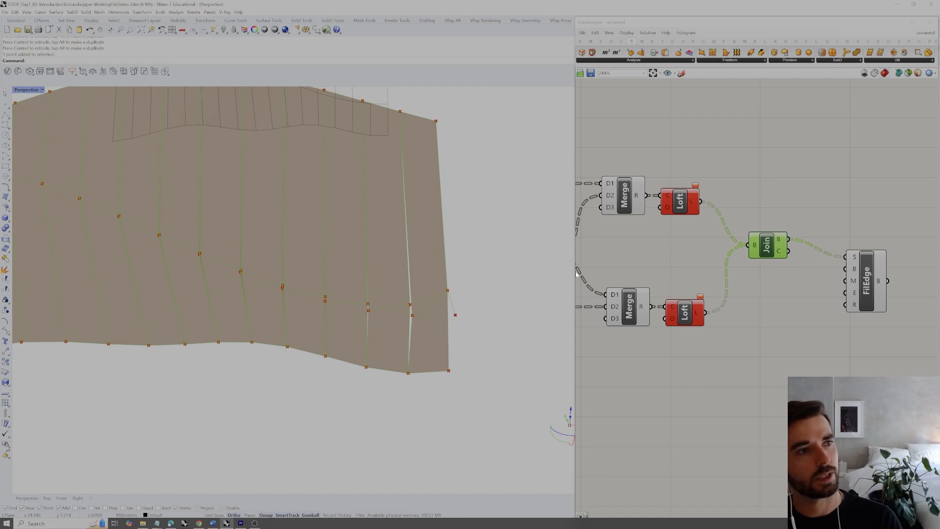
{"action": "mouse_move", "coordinate": [692, 206]}
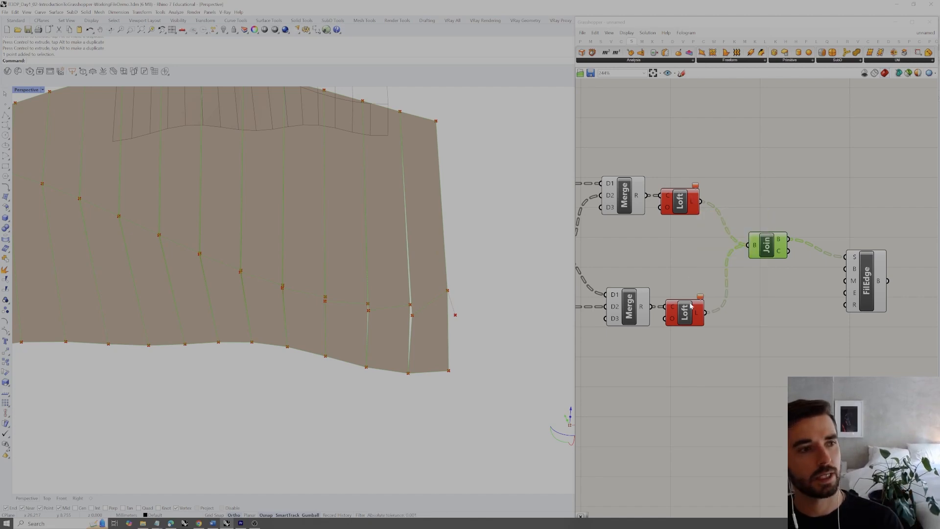
{"action": "left_click_drag", "start_coordinate": [693, 160], "coordinate": [588, 222]}
{"action": "left_click_drag", "start_coordinate": [703, 266], "coordinate": [634, 325]}
{"action": "left_click", "coordinate": [739, 357]}
{"action": "left_click", "coordinate": [767, 243]}
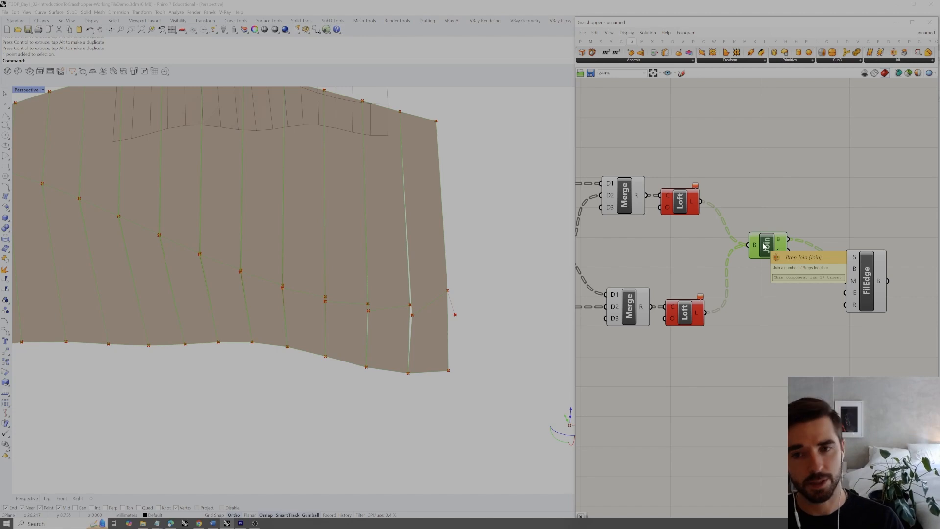
{"action": "mouse_move", "coordinate": [751, 242]}
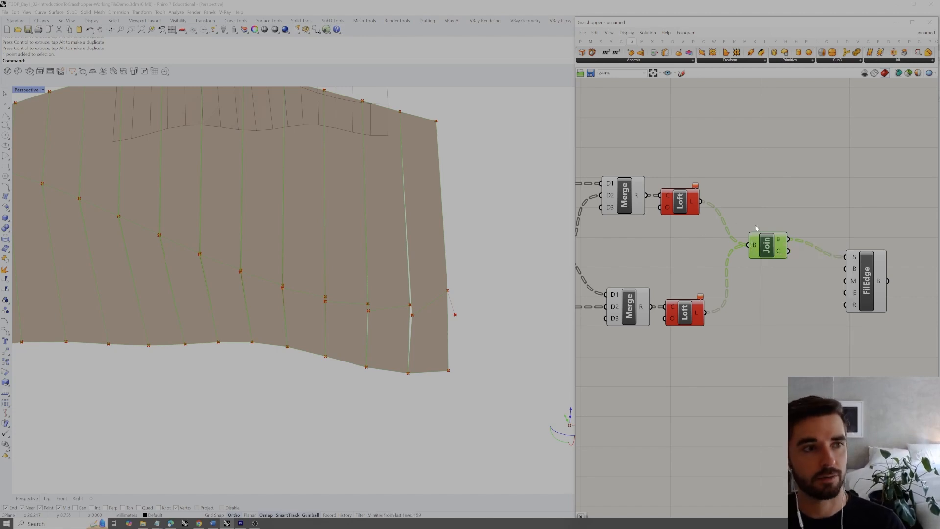
{"action": "left_click", "coordinate": [757, 221]}
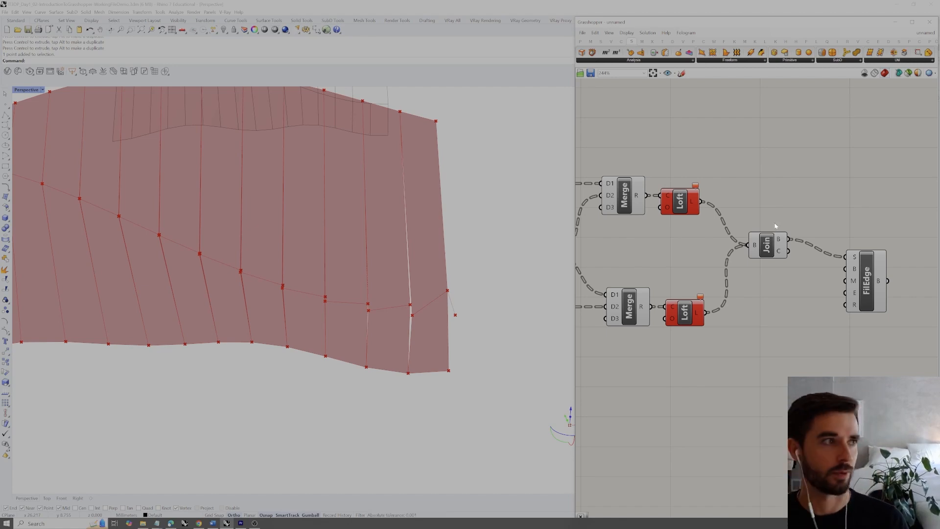
Step: Align the Fillet Edge component level with Brep Join and inspect the panels' fold edges
{"action": "scroll", "coordinate": [483, 287], "scroll_direction": "down", "scroll_amount": 4}
{"action": "right_click_drag", "start_coordinate": [432, 301], "coordinate": [487, 294]}
{"action": "left_click_drag", "start_coordinate": [870, 271], "coordinate": [871, 252]}
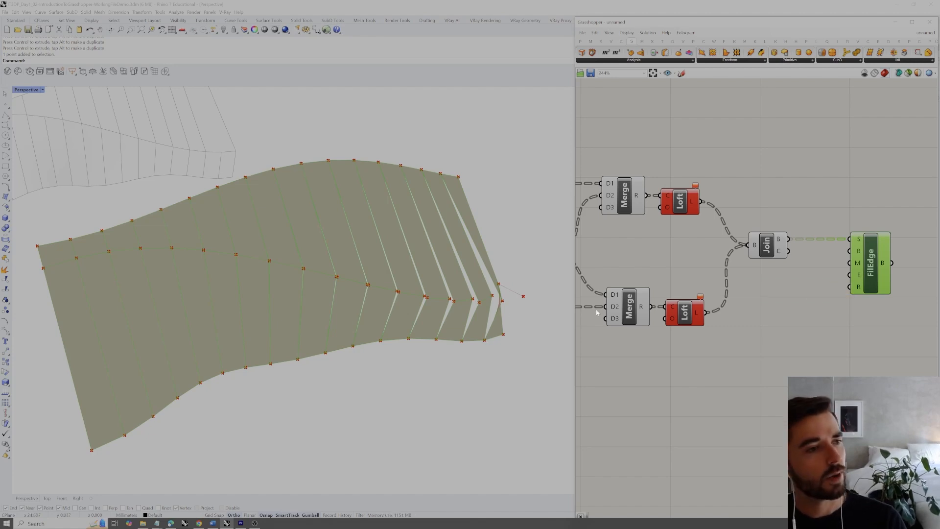
{"action": "right_click_drag", "start_coordinate": [544, 311], "coordinate": [511, 300]}
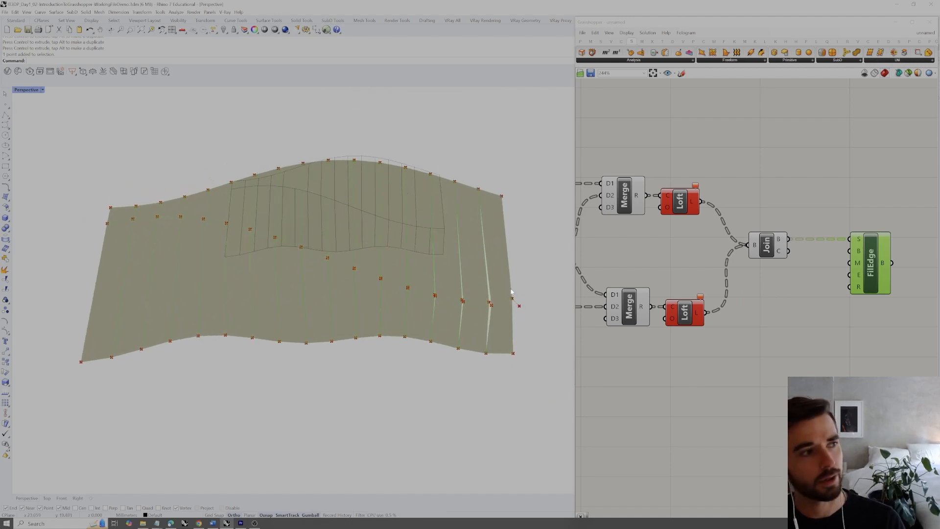
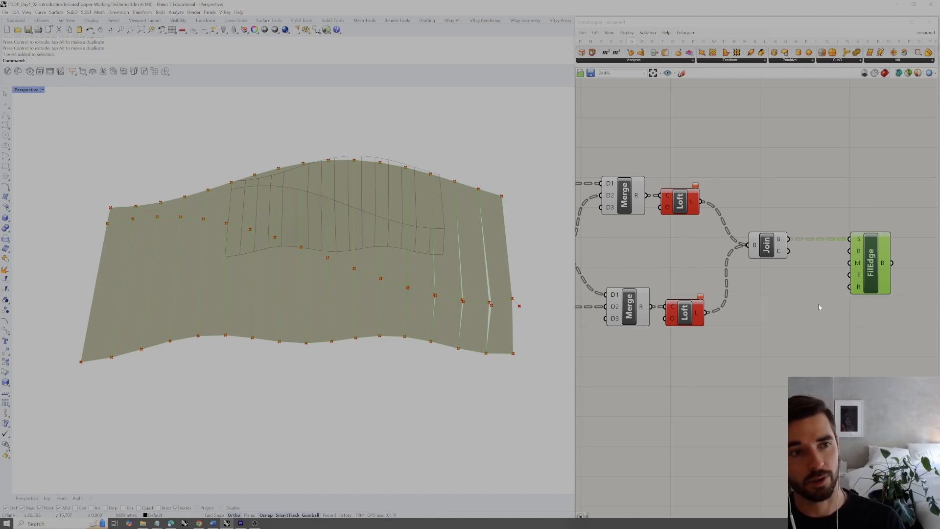
Step: Add a number slider with value 1 and connect it to Fillet Edge's Edges input, moving Fillet Edge aside for space
{"action": "double_click", "coordinate": [818, 304]}
{"action": "type", "text": "1"}
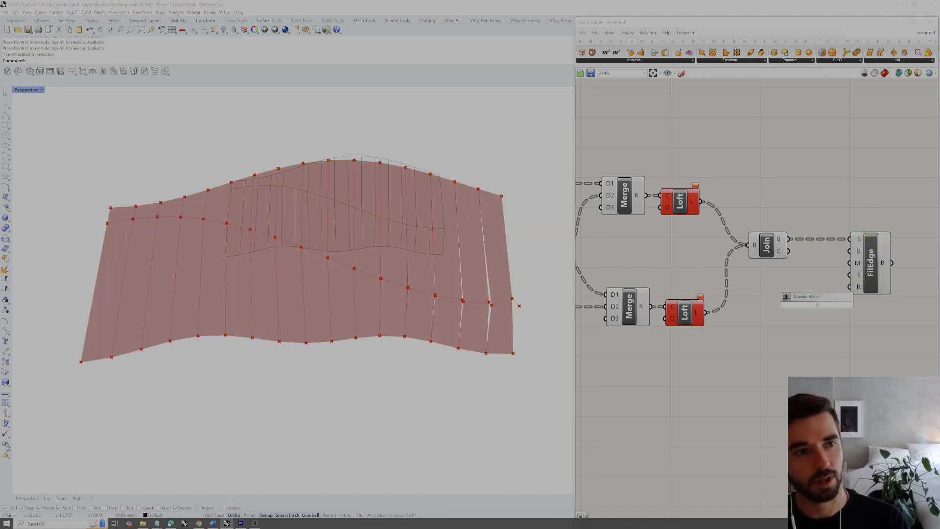
{"action": "key", "text": "Return"}
{"action": "left_click_drag", "start_coordinate": [835, 307], "coordinate": [801, 311]}
{"action": "left_click_drag", "start_coordinate": [874, 275], "coordinate": [881, 276]}
{"action": "left_click_drag", "start_coordinate": [835, 309], "coordinate": [883, 275]}
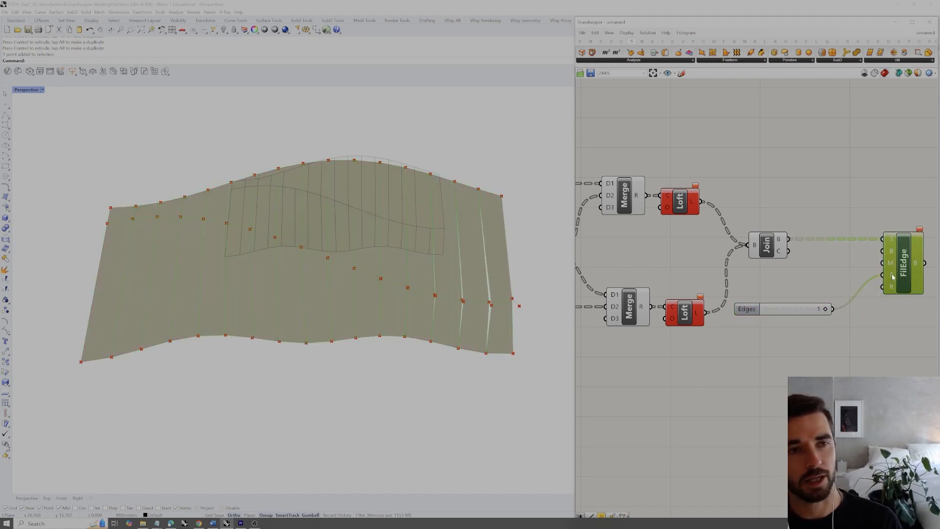
Step: Add a number slider at 0.1, connect it to Fillet Edge's Radii input, and inspect the rounded folds
{"action": "right_click_drag", "start_coordinate": [913, 214], "coordinate": [855, 212]}
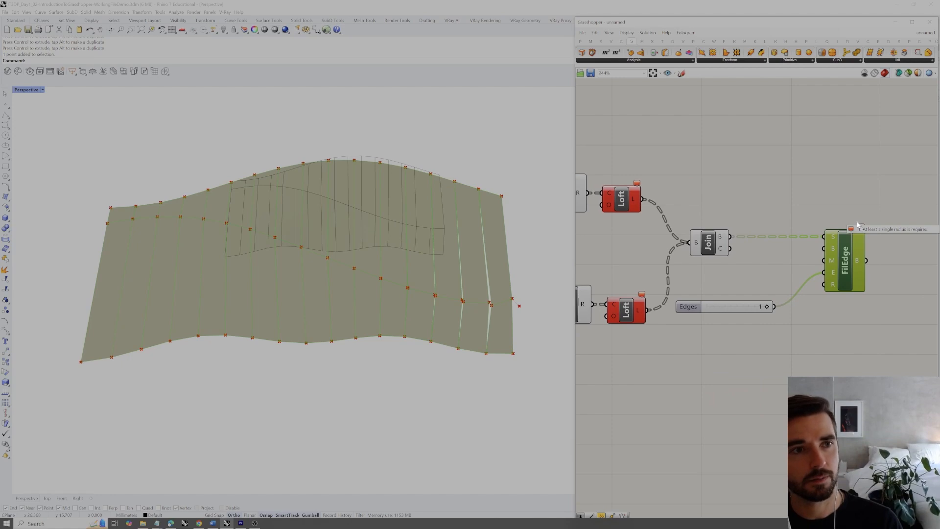
{"action": "left_click", "coordinate": [861, 226]}
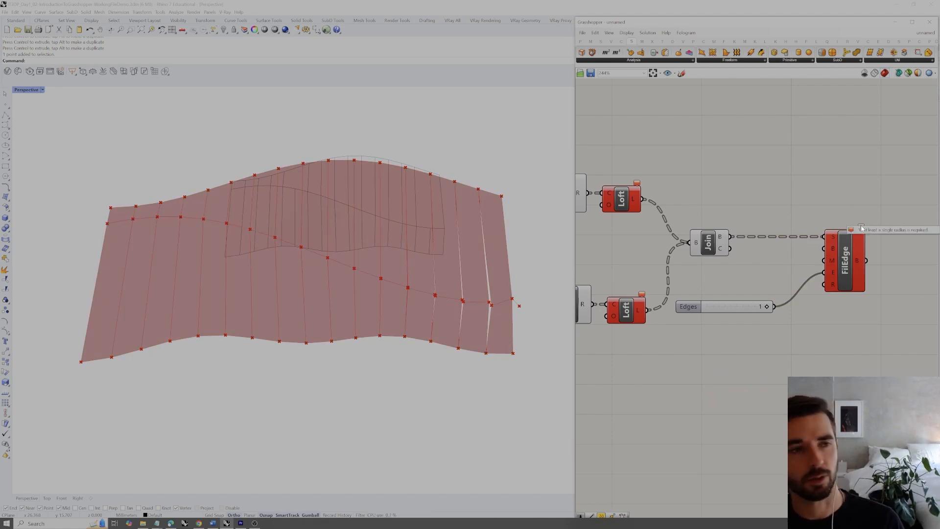
{"action": "mouse_move", "coordinate": [834, 288]}
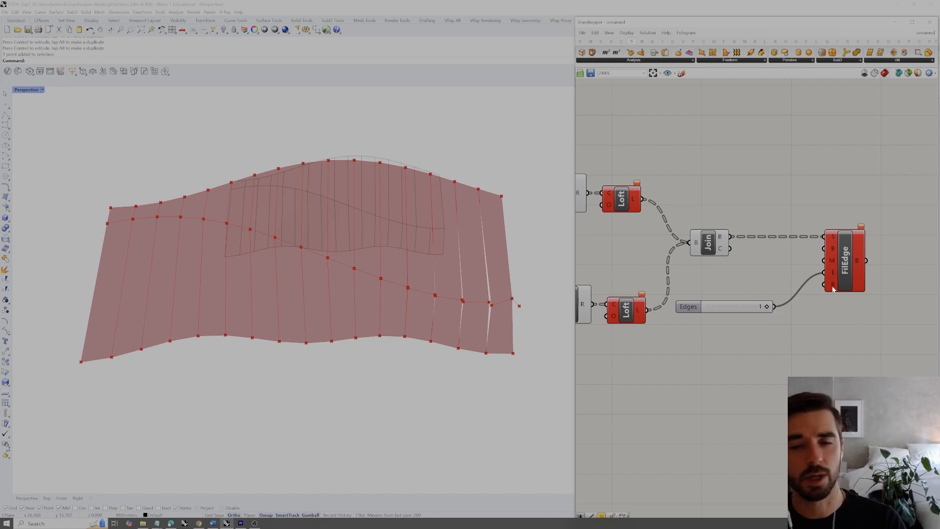
{"action": "double_click", "coordinate": [769, 345]}
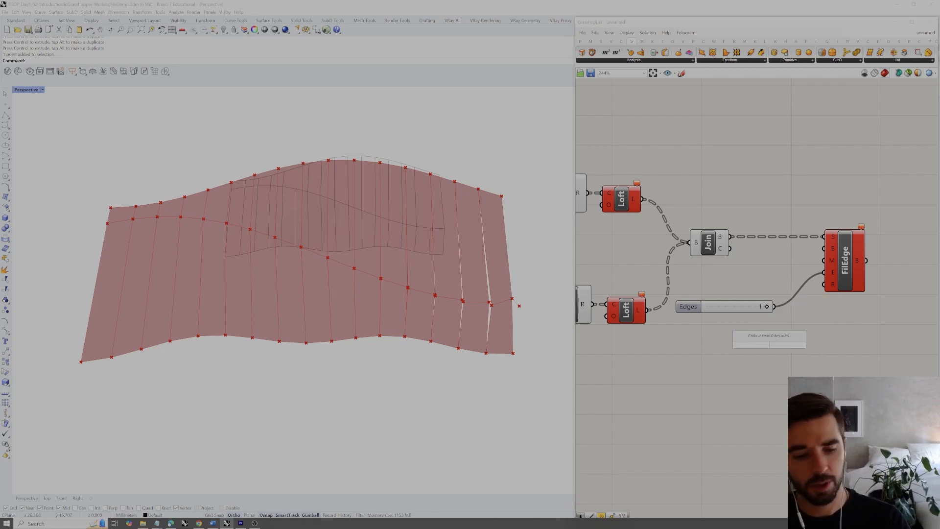
{"action": "type", "text": "1<"}
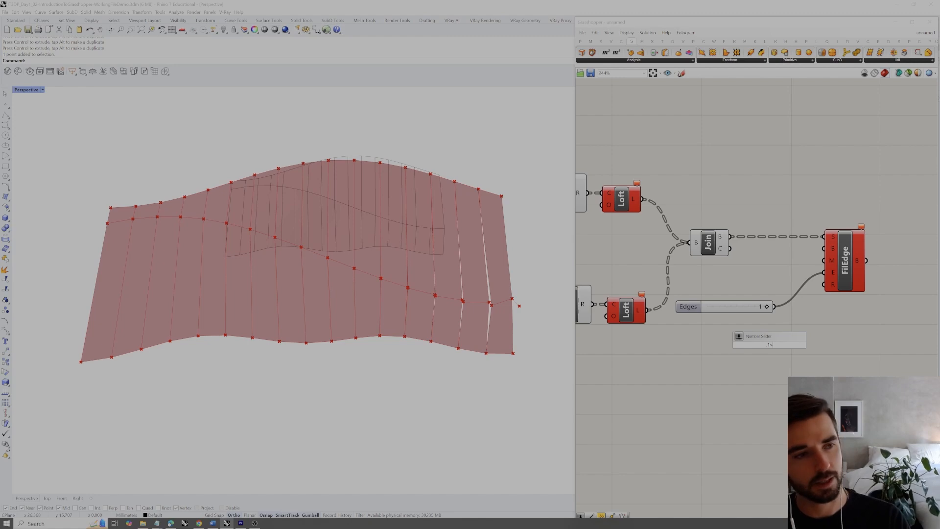
{"action": "key", "text": "Return"}
{"action": "left_click_drag", "start_coordinate": [818, 345], "coordinate": [824, 285]}
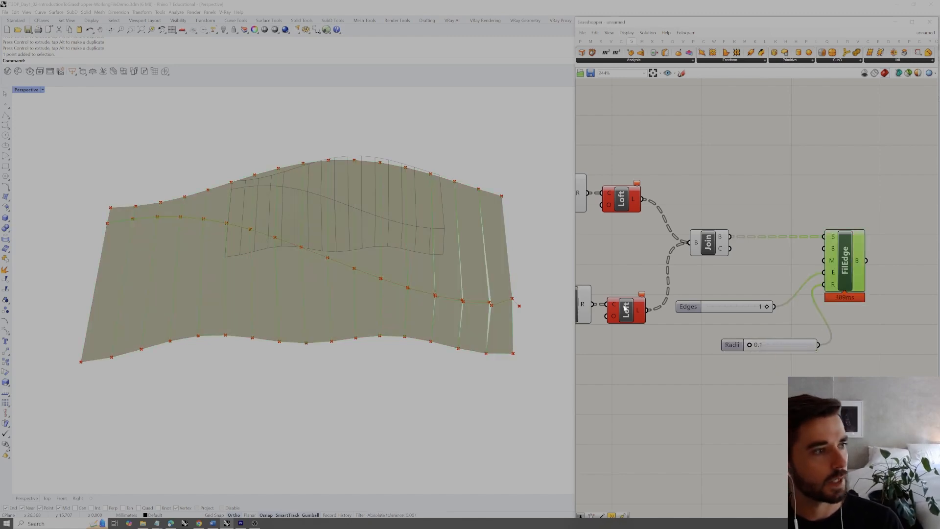
{"action": "right_click_drag", "start_coordinate": [451, 337], "coordinate": [579, 282]}
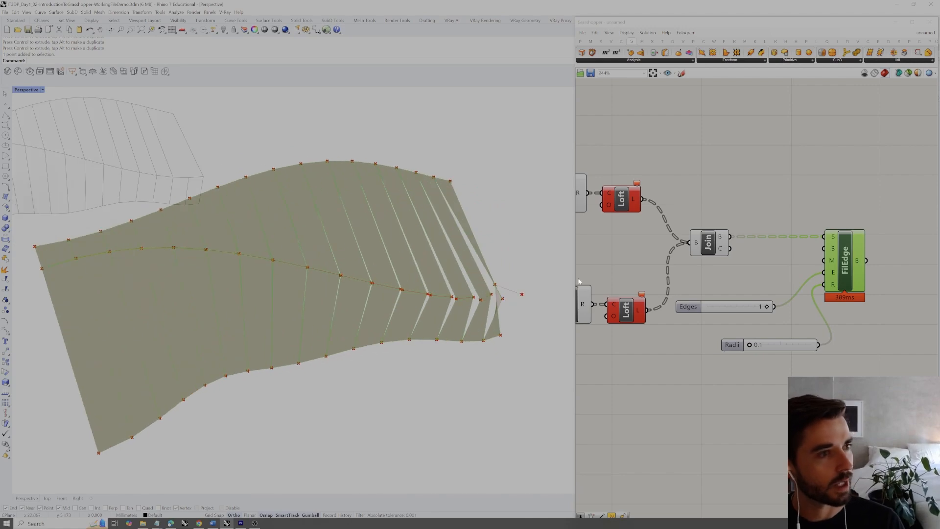
{"action": "left_click", "coordinate": [761, 188]}
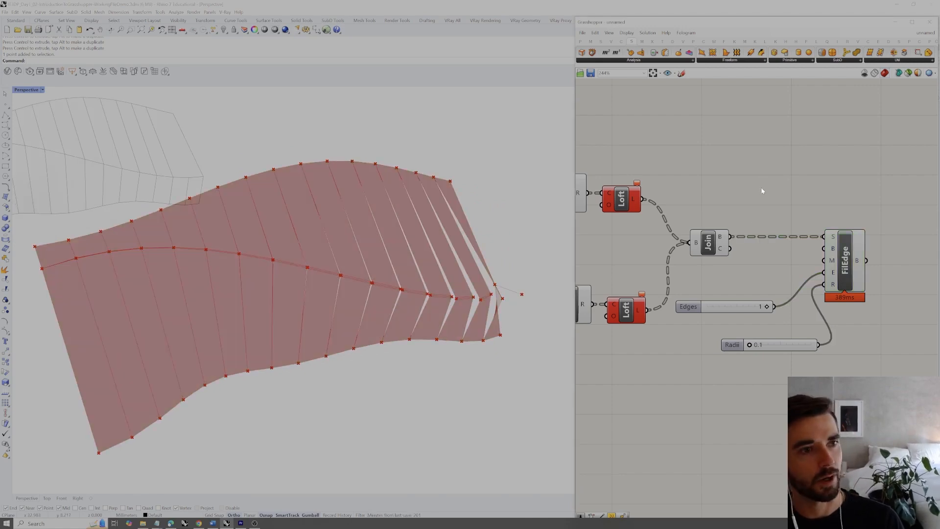
Step: Turn off the preview of the Merge, Loft, Brep Join and other components leading into Fillet Edge
{"action": "scroll", "coordinate": [761, 191], "scroll_direction": "down", "scroll_amount": 3}
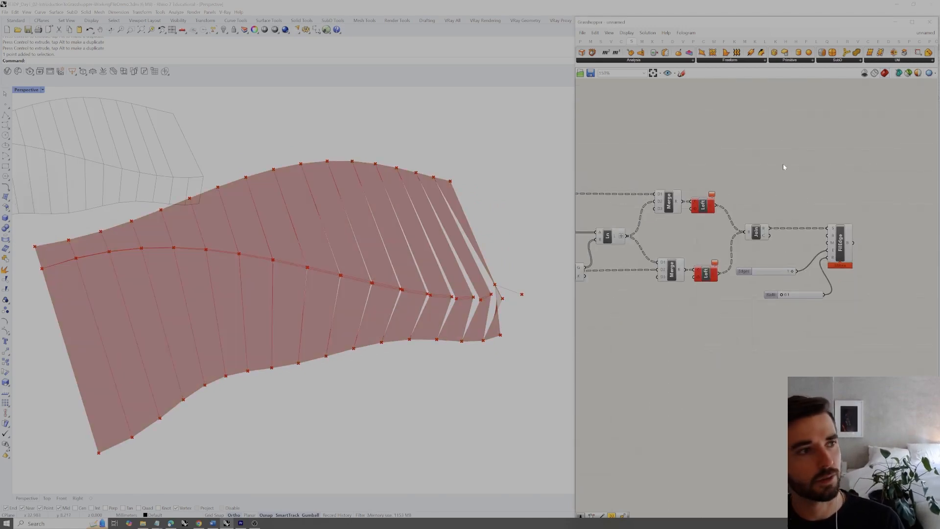
{"action": "scroll", "coordinate": [783, 166], "scroll_direction": "down", "scroll_amount": 4}
{"action": "left_click_drag", "start_coordinate": [799, 157], "coordinate": [654, 280]}
{"action": "right_click", "coordinate": [745, 270]}
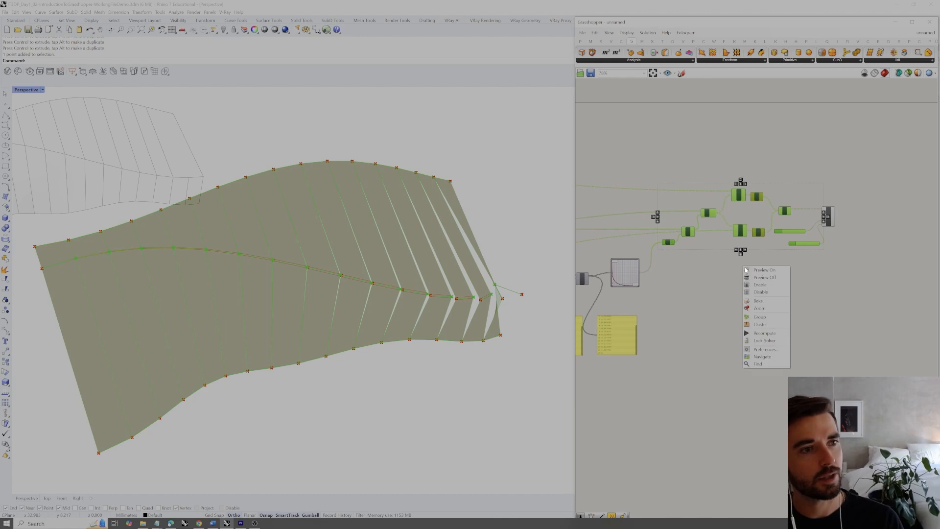
{"action": "left_click", "coordinate": [765, 277]}
{"action": "left_click", "coordinate": [832, 142]}
{"action": "right_click_drag", "start_coordinate": [830, 166], "coordinate": [819, 164]}
Step: Set the Radii slider to 1.0, place it just below the Edges slider, and inspect the fold edges
{"action": "scroll", "coordinate": [816, 215], "scroll_direction": "up", "scroll_amount": 5}
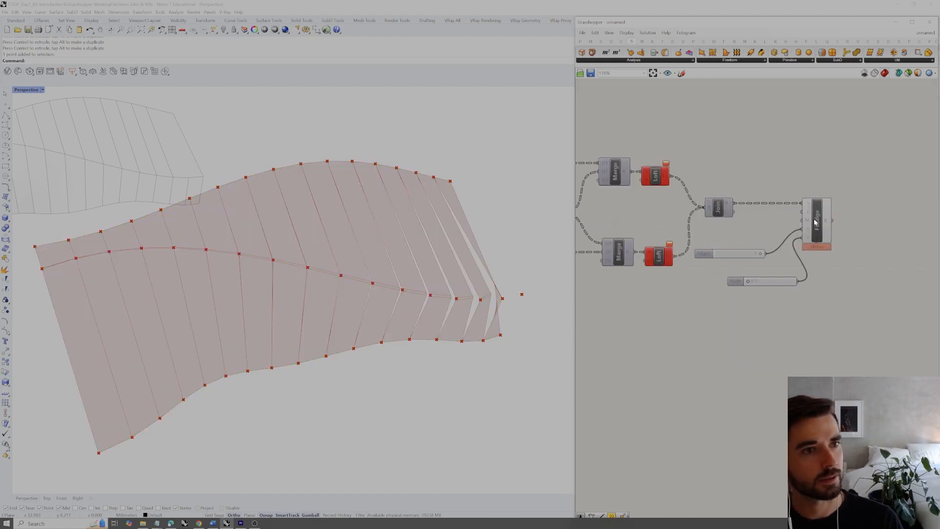
{"action": "scroll", "coordinate": [816, 222], "scroll_direction": "up", "scroll_amount": 2}
{"action": "left_click", "coordinate": [816, 222]}
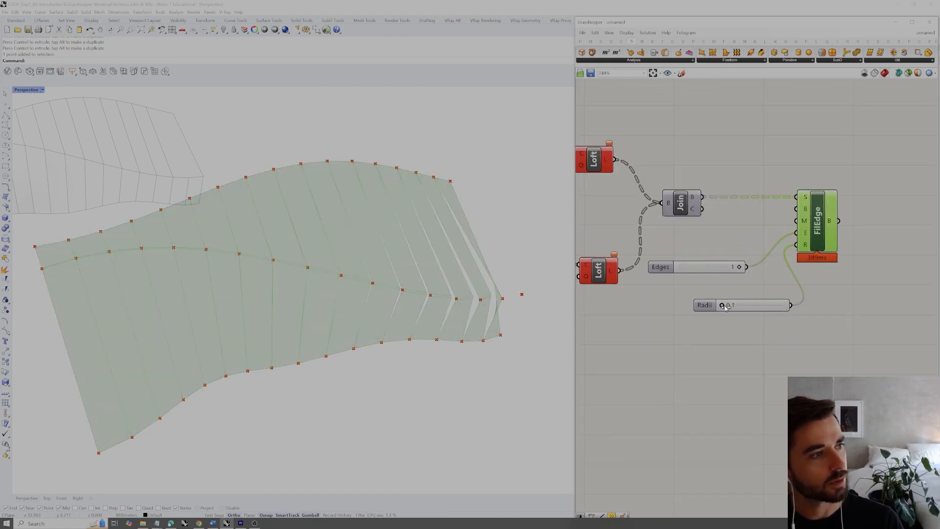
{"action": "left_click_drag", "start_coordinate": [747, 308], "coordinate": [789, 306]}
{"action": "right_click_drag", "start_coordinate": [526, 295], "coordinate": [486, 296]}
{"action": "scroll", "coordinate": [498, 300], "scroll_direction": "up", "scroll_amount": 8}
{"action": "scroll", "coordinate": [480, 301], "scroll_direction": "down", "scroll_amount": 8}
{"action": "left_click", "coordinate": [798, 342]}
{"action": "left_click_drag", "start_coordinate": [761, 306], "coordinate": [720, 288]}
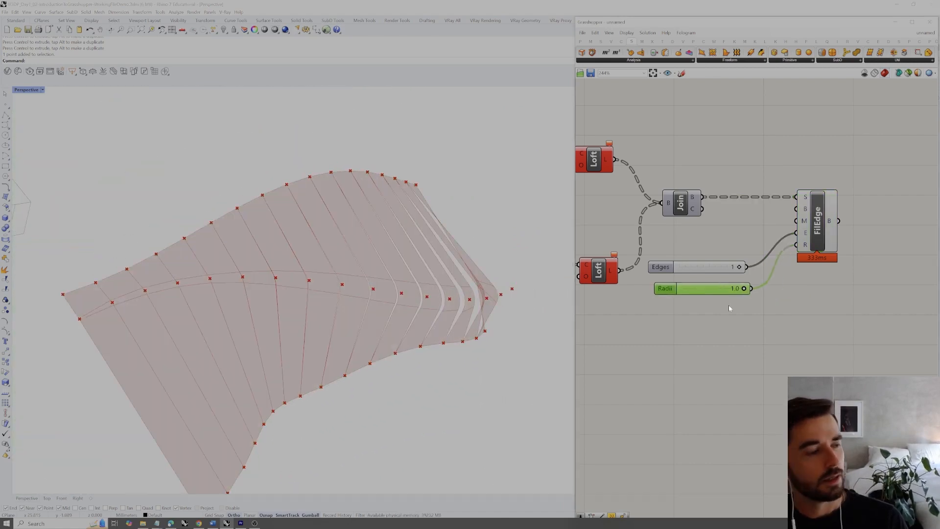
{"action": "left_click", "coordinate": [729, 308]}
{"action": "right_click_drag", "start_coordinate": [436, 316], "coordinate": [410, 314]}
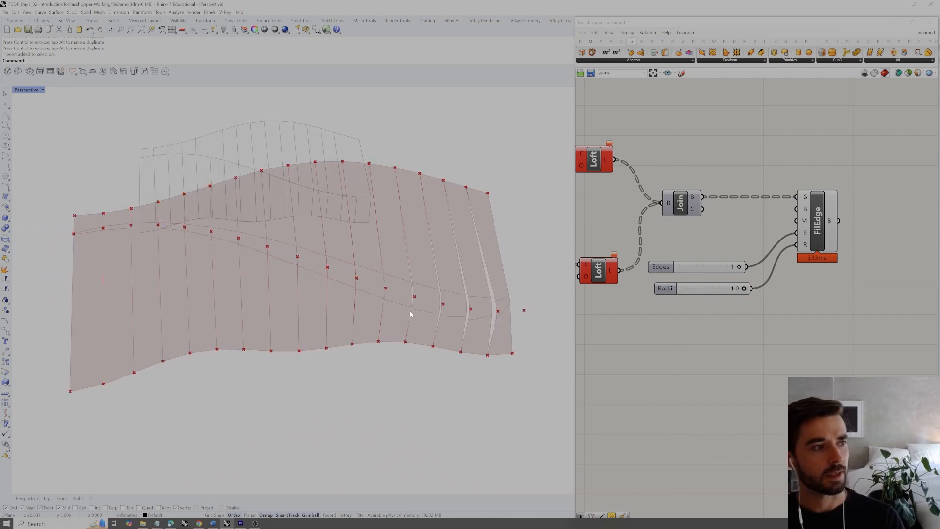
Step: Bake the Fillet Edge result, select the baked polysurfaces with SelLast, and move them away from the Grasshopper preview
{"action": "left_click", "coordinate": [832, 221]}
{"action": "right_click", "coordinate": [858, 209]}
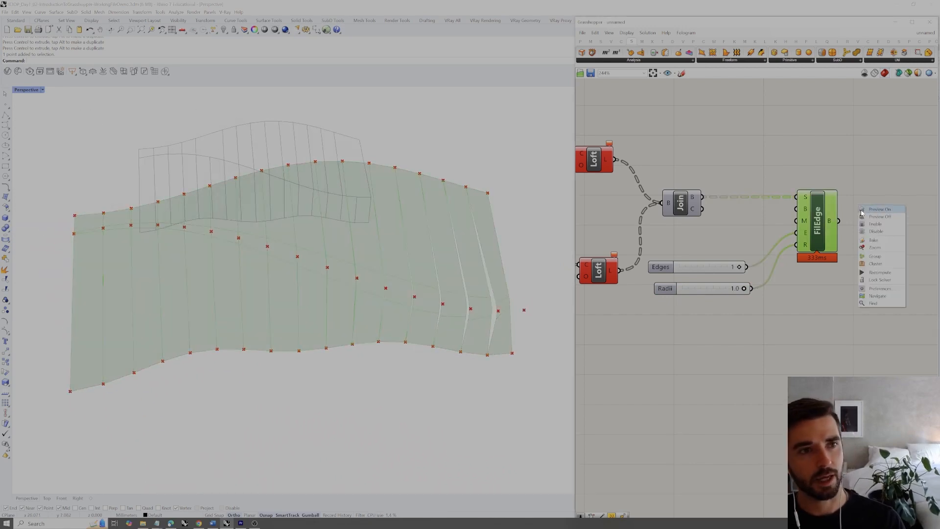
{"action": "left_click", "coordinate": [876, 240]}
{"action": "type", "text": "Sel"}
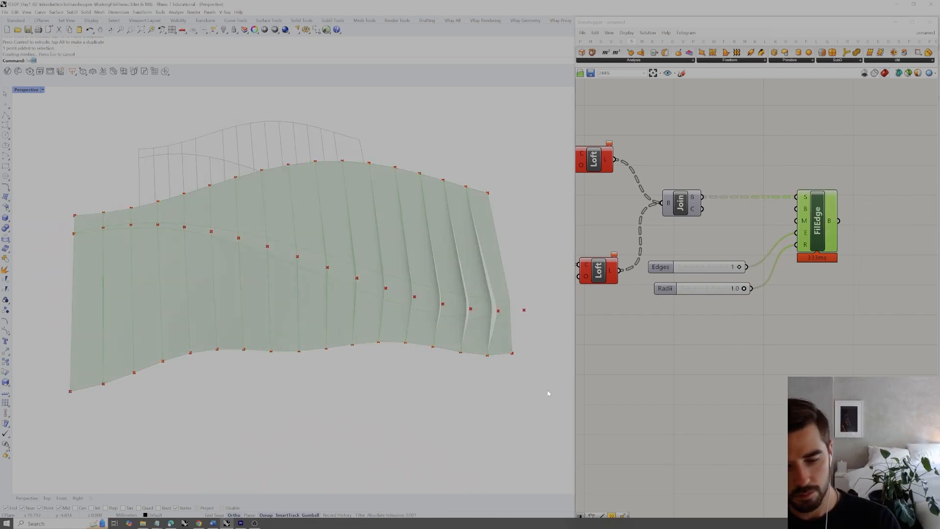
{"action": "type", "text": "Last"}
{"action": "key", "text": "Return"}
{"action": "scroll", "coordinate": [496, 307], "scroll_direction": "down", "scroll_amount": 9}
{"action": "right_click_drag", "start_coordinate": [495, 307], "coordinate": [512, 318]}
{"action": "left_click_drag", "start_coordinate": [420, 281], "coordinate": [193, 168]}
{"action": "left_click", "coordinate": [394, 147]}
{"action": "right_click_drag", "start_coordinate": [396, 148], "coordinate": [304, 255]}
{"action": "right_click_drag", "start_coordinate": [304, 254], "coordinate": [283, 244], "text": "shift"}
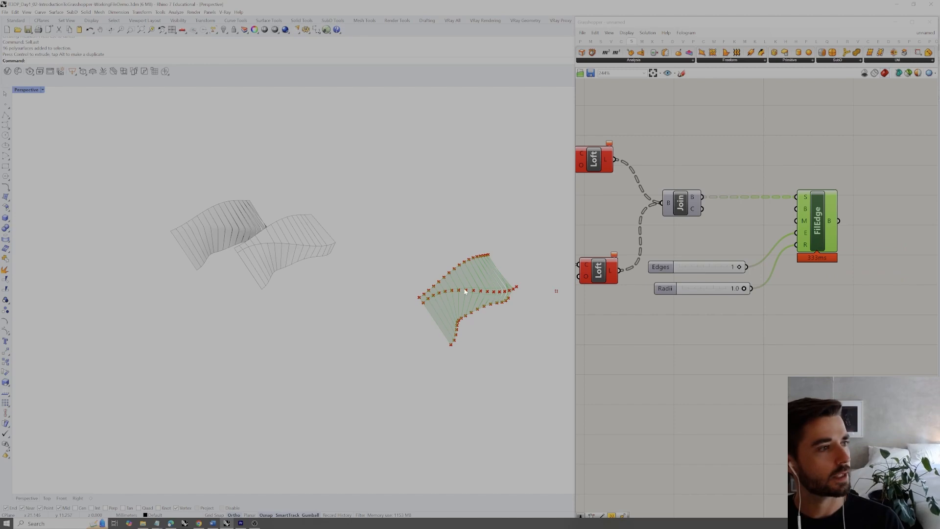
{"action": "scroll", "coordinate": [465, 292], "scroll_direction": "up", "scroll_amount": 4}
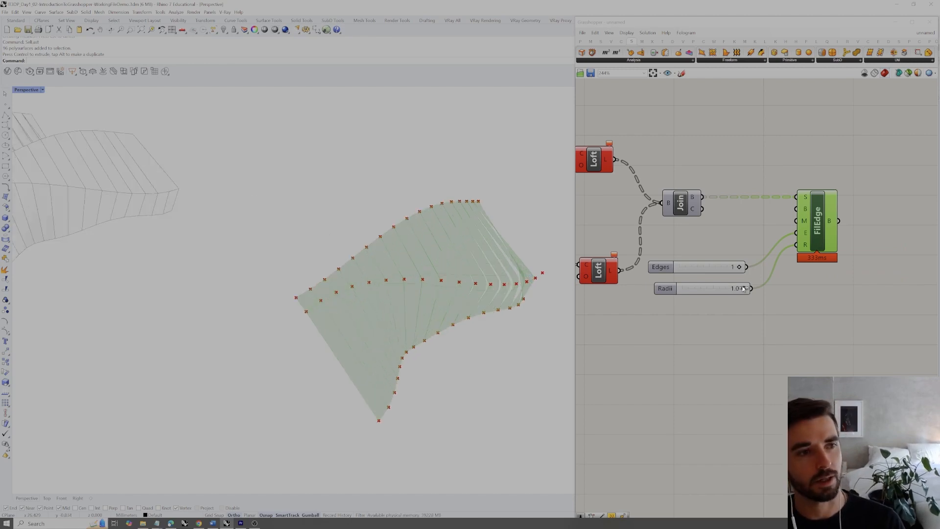
Step: Try driving Fillet Edge's Radii input directly from the Graph Mapper output in place of the Radii slider
{"action": "left_click", "coordinate": [789, 310]}
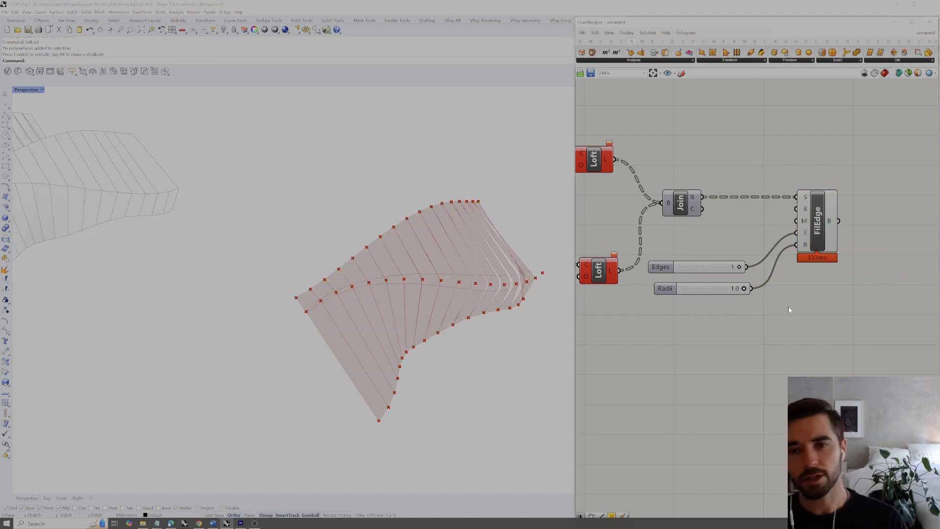
{"action": "mouse_move", "coordinate": [521, 296]}
{"action": "right_mouse_down"}
{"action": "mouse_move", "coordinate": [531, 293]}
{"action": "mouse_move", "coordinate": [520, 283]}
{"action": "right_mouse_up"}
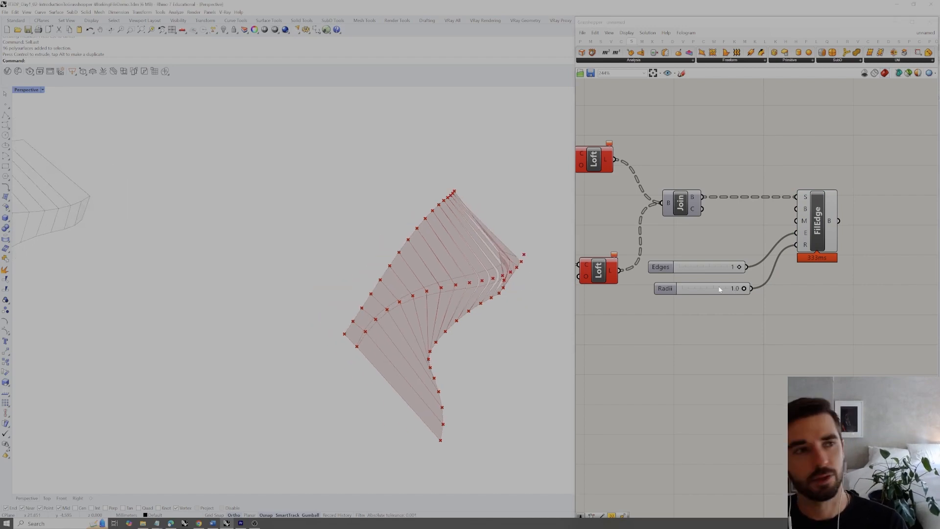
{"action": "left_click", "coordinate": [808, 236]}
{"action": "left_click", "coordinate": [835, 337]}
{"action": "scroll", "coordinate": [836, 325], "scroll_direction": "down", "scroll_amount": 5}
{"action": "right_click_drag", "start_coordinate": [747, 279], "coordinate": [753, 279]}
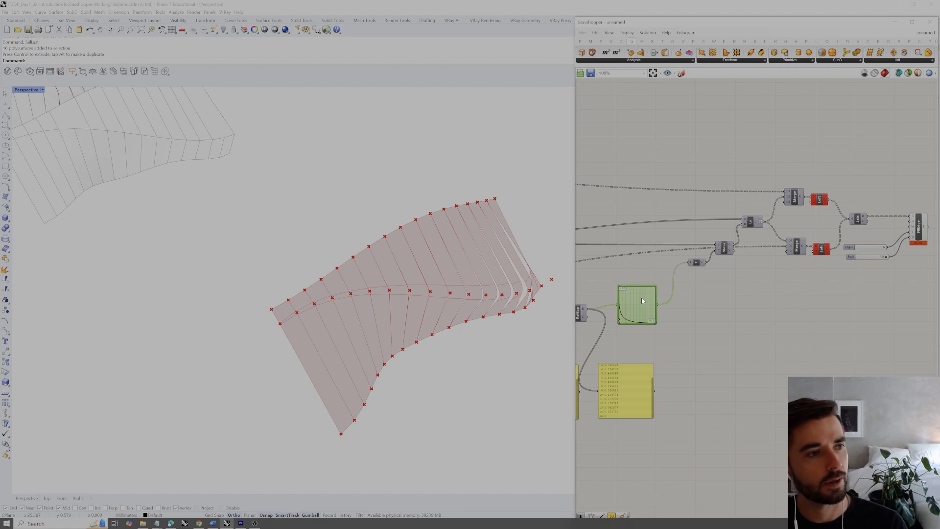
{"action": "right_click_drag", "start_coordinate": [737, 307], "coordinate": [718, 311]}
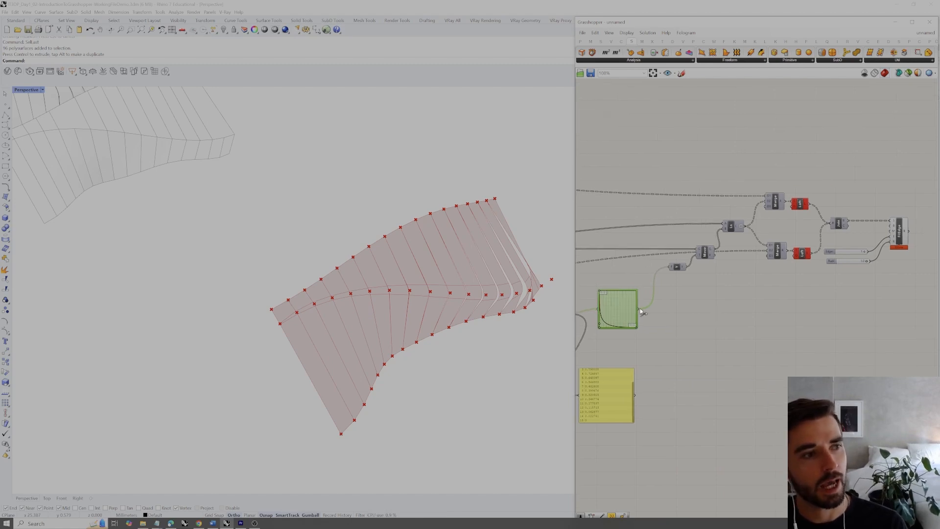
{"action": "left_click_drag", "start_coordinate": [639, 312], "coordinate": [890, 246]}
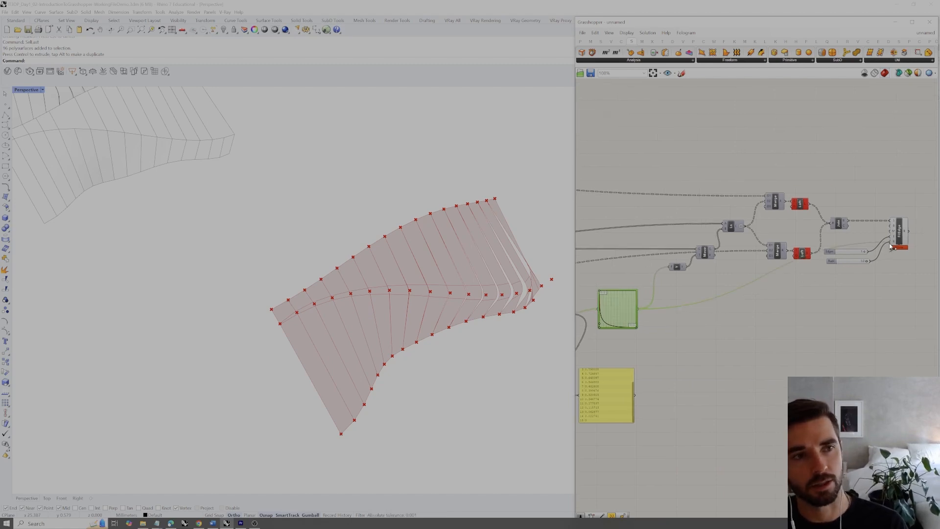
{"action": "scroll", "coordinate": [893, 246], "scroll_direction": "up", "scroll_amount": 2}
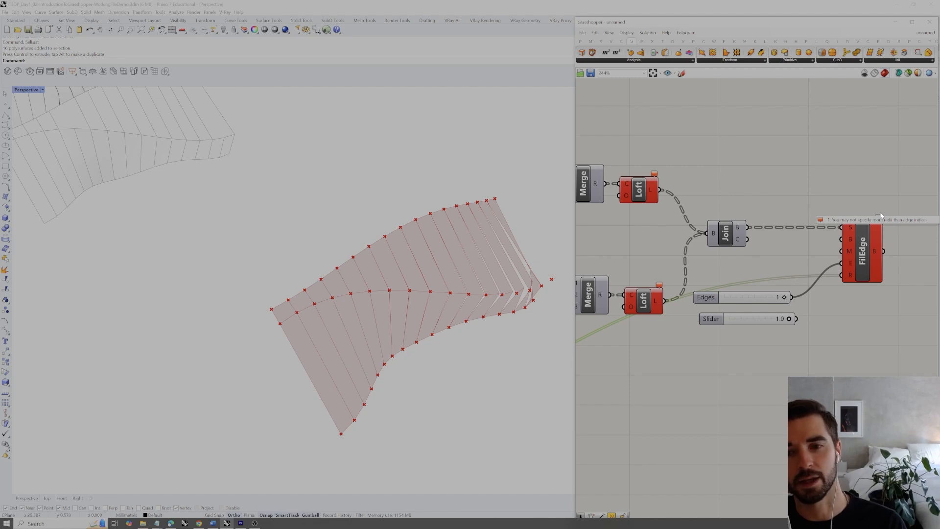
{"action": "left_click", "coordinate": [851, 307]}
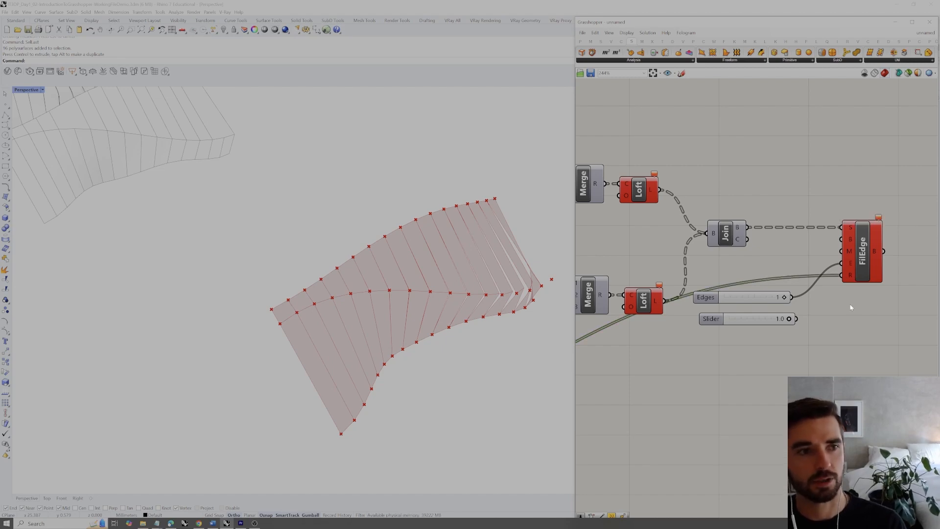
{"action": "mouse_move", "coordinate": [851, 278]}
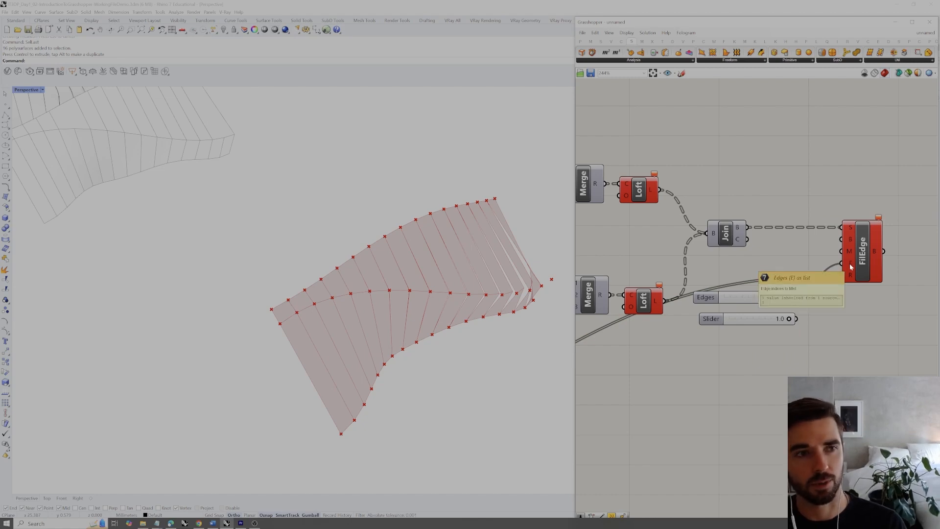
Step: Delete the disconnected radius slider and move the Edges slider further down for space
{"action": "left_click", "coordinate": [752, 324]}
{"action": "key", "text": "Delete"}
{"action": "left_click_drag", "start_coordinate": [748, 299], "coordinate": [751, 356]}
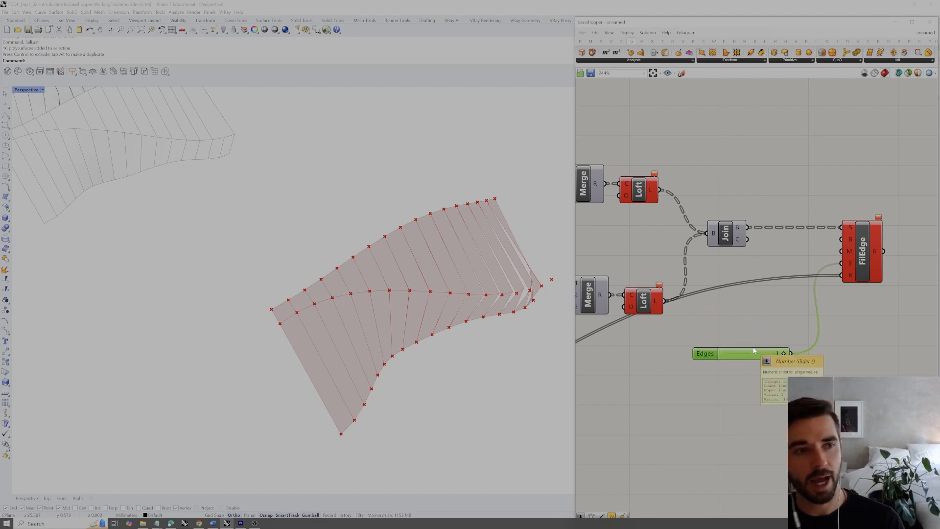
{"action": "left_click", "coordinate": [720, 370]}
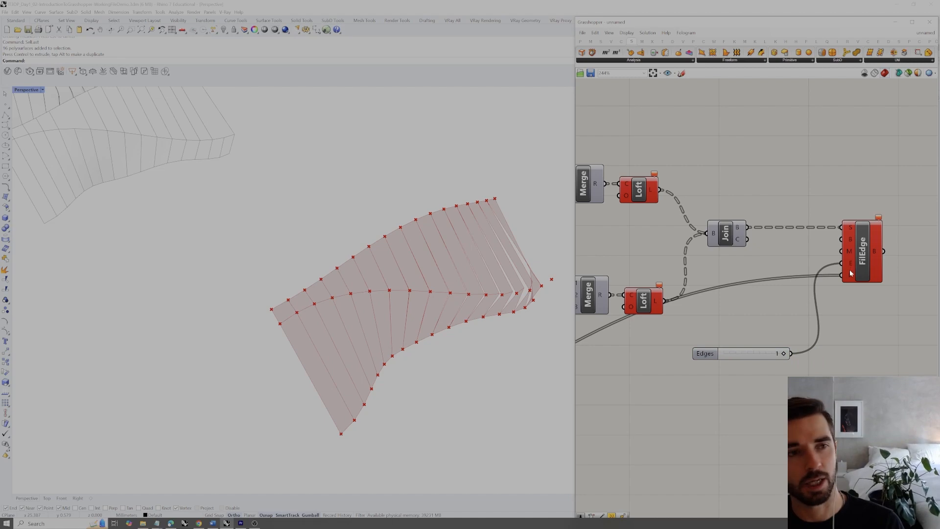
Step: Add a Cross Reference component and connect the Graph Mapper to List A and the Edges slider to List B
{"action": "double_click", "coordinate": [845, 346]}
{"action": "type", "text": "cross"}
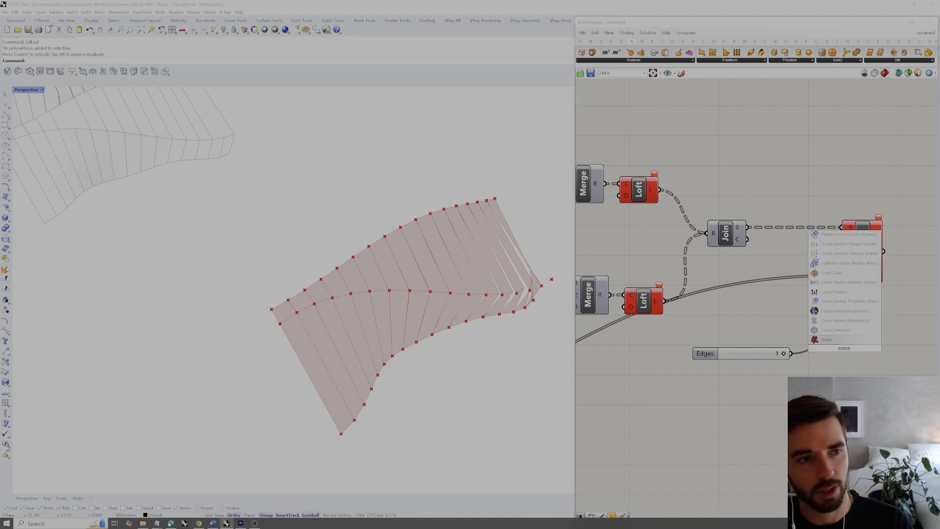
{"action": "key", "text": "Return"}
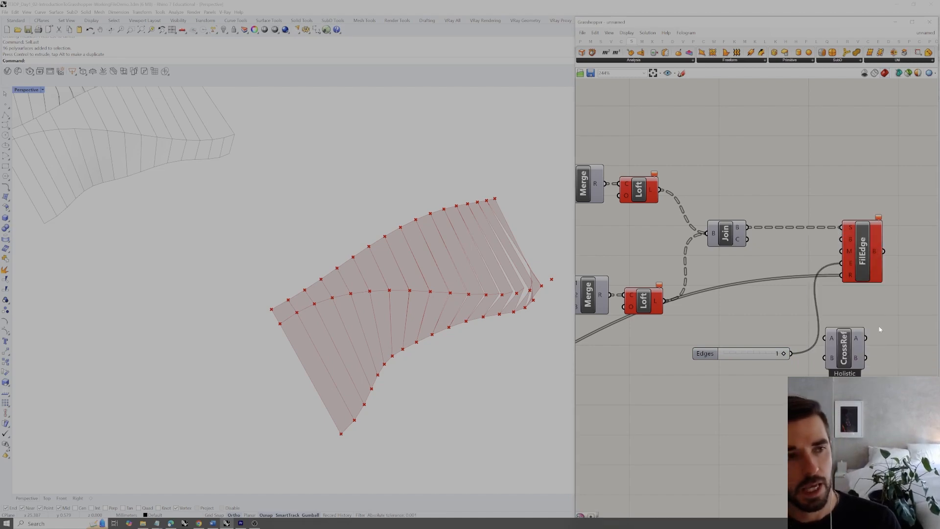
{"action": "scroll", "coordinate": [797, 317], "scroll_direction": "down", "scroll_amount": 5}
{"action": "right_click_drag", "start_coordinate": [678, 345], "coordinate": [653, 348]}
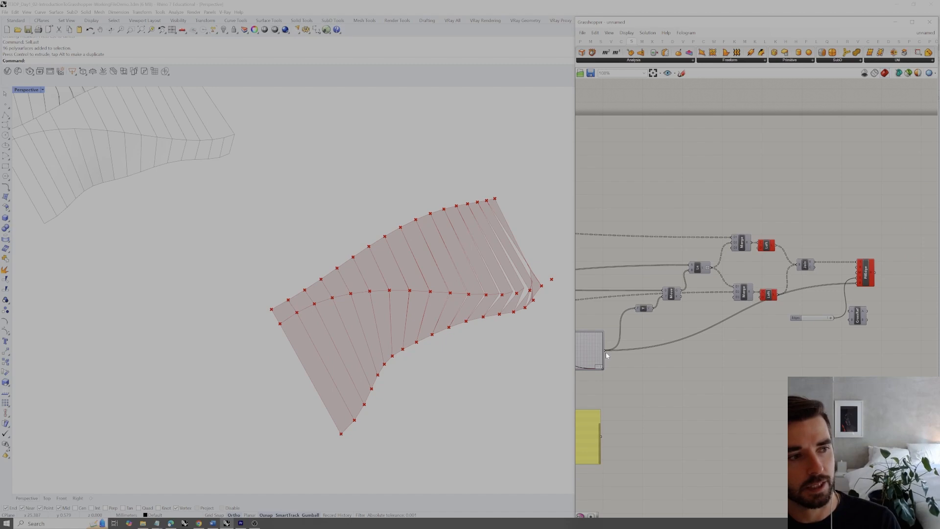
{"action": "left_click_drag", "start_coordinate": [604, 350], "coordinate": [815, 294]}
{"action": "scroll", "coordinate": [829, 300], "scroll_direction": "up", "scroll_amount": 5}
{"action": "left_click_drag", "start_coordinate": [801, 332], "coordinate": [752, 341]}
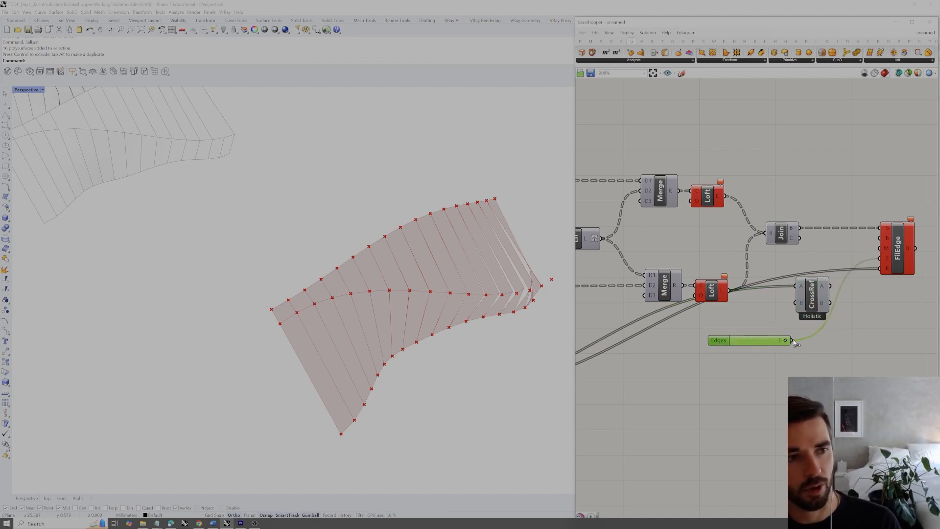
{"action": "left_click_drag", "start_coordinate": [812, 303], "coordinate": [833, 322]}
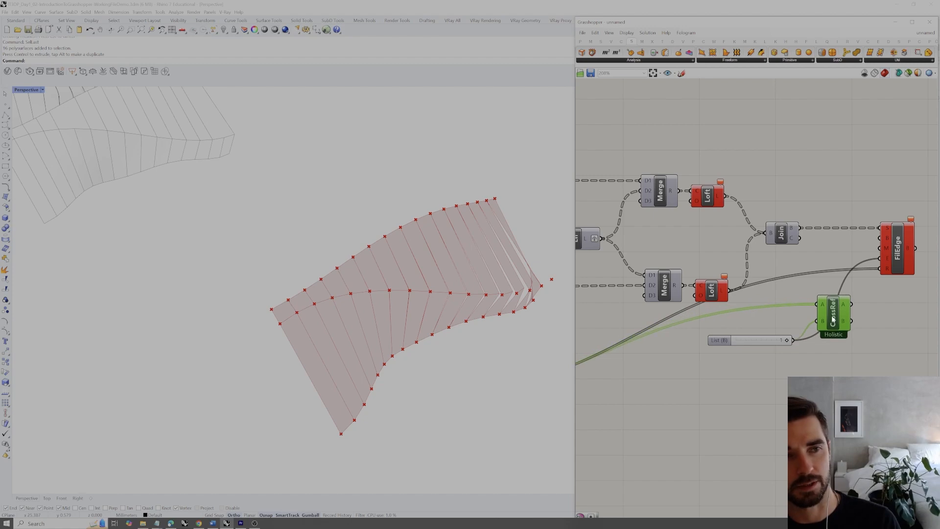
Step: Add two panels for Cross Reference's A and B outputs and compare their lists from start to end
{"action": "right_click_drag", "start_coordinate": [902, 322], "coordinate": [862, 319]}
{"action": "double_click", "coordinate": [862, 317]}
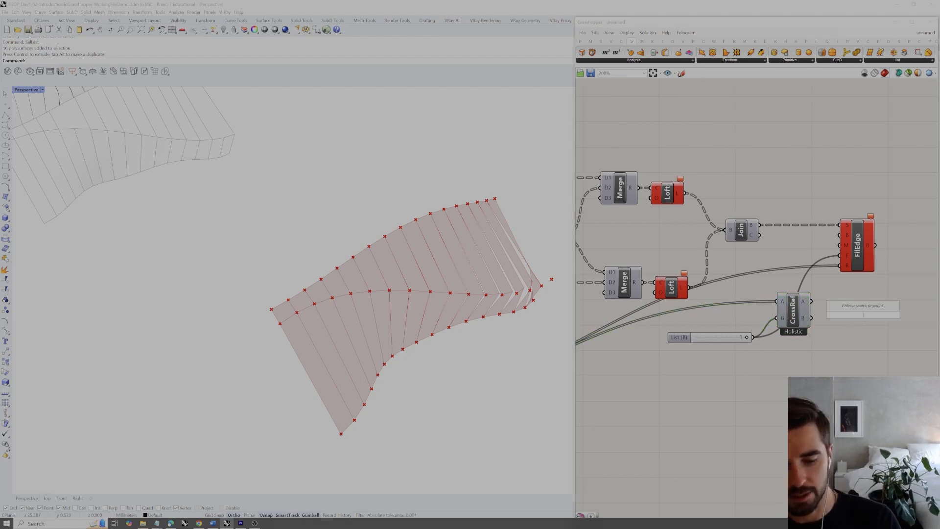
{"action": "type", "text": "panel"}
{"action": "key", "text": "Return"}
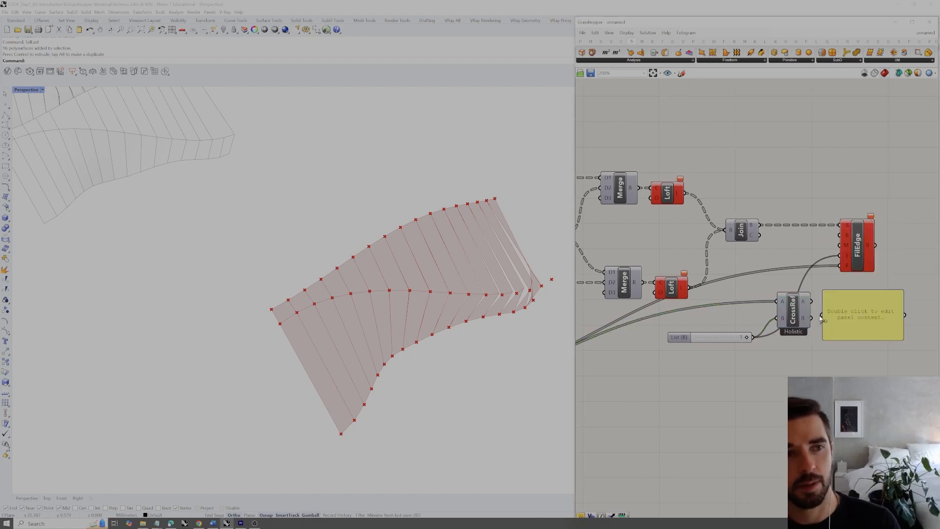
{"action": "left_click_drag", "start_coordinate": [813, 302], "coordinate": [864, 351]}
{"action": "left_click_drag", "start_coordinate": [814, 323], "coordinate": [811, 319]}
{"action": "scroll", "coordinate": [853, 255], "scroll_direction": "up", "scroll_amount": 3}
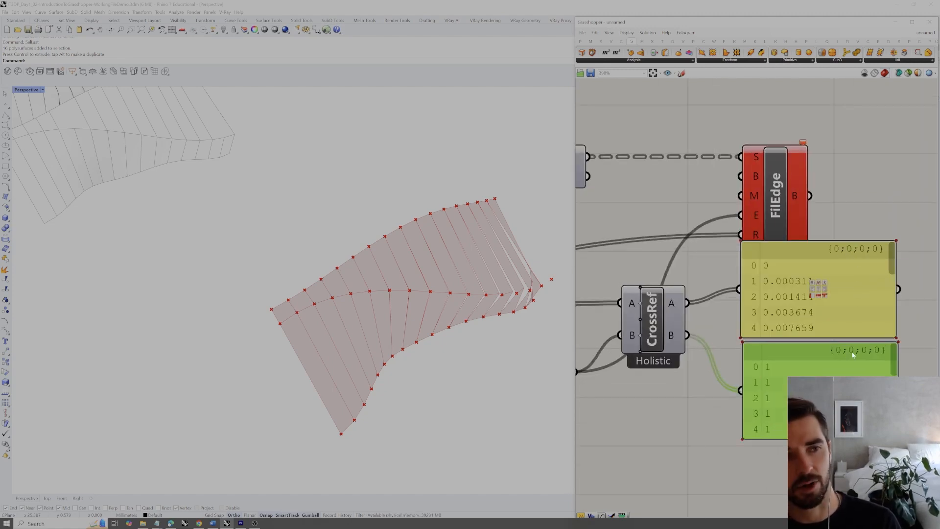
{"action": "left_click_drag", "start_coordinate": [864, 354], "coordinate": [863, 360]}
{"action": "scroll", "coordinate": [801, 348], "scroll_direction": "down", "scroll_amount": 2}
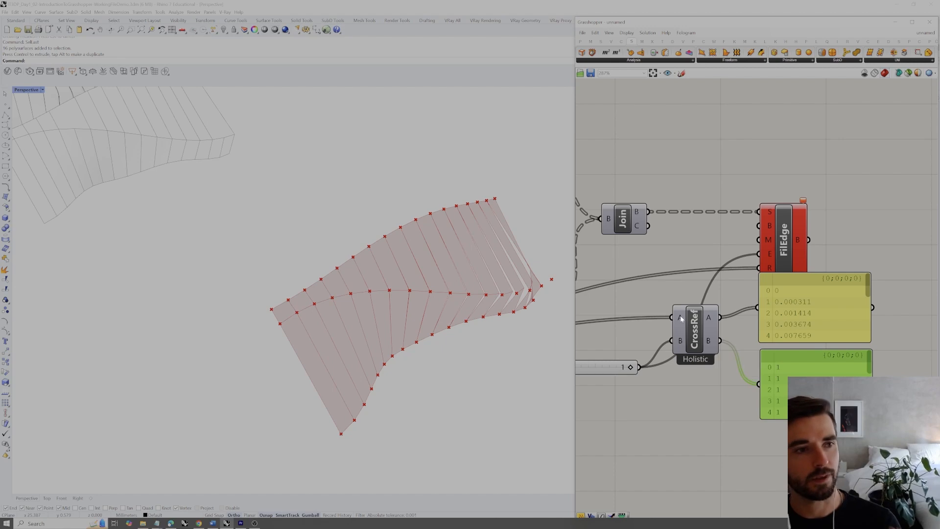
{"action": "left_click_drag", "start_coordinate": [868, 290], "coordinate": [871, 373]}
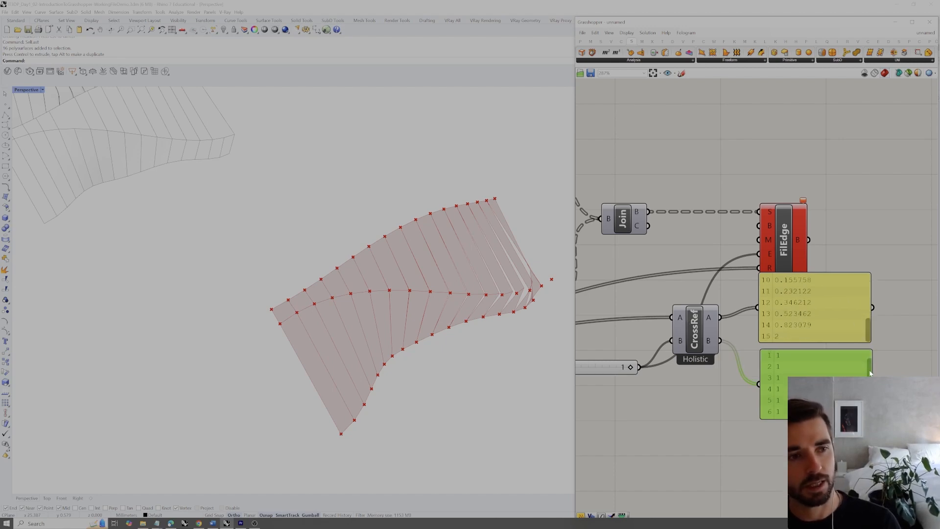
{"action": "left_click_drag", "start_coordinate": [871, 406], "coordinate": [871, 281]}
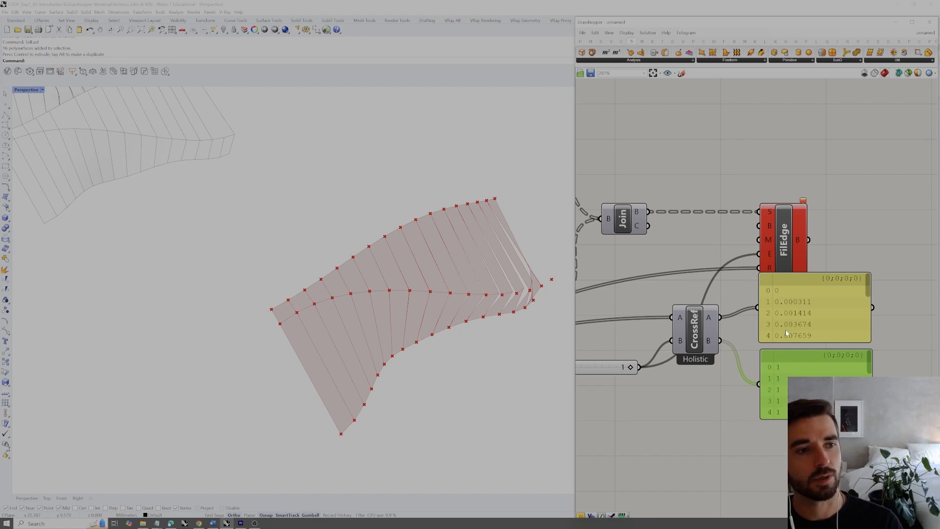
Step: Connect Cross Reference's A output to Fillet Edge's Radii and its B output to Edges, and move both panels clear of Fillet Edge
{"action": "left_click_drag", "start_coordinate": [712, 320], "coordinate": [755, 275]}
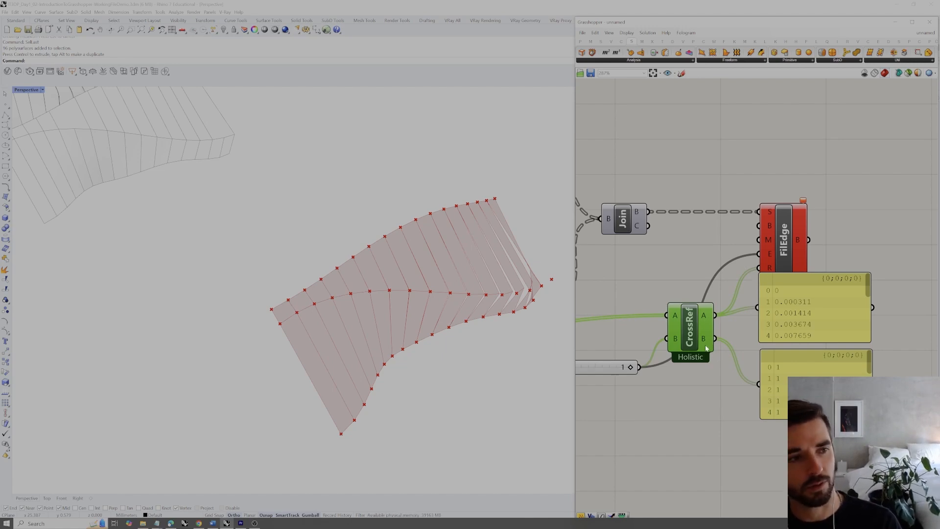
{"action": "left_click_drag", "start_coordinate": [716, 339], "coordinate": [759, 254]}
{"action": "left_click", "coordinate": [835, 317]}
{"action": "left_click_drag", "start_coordinate": [835, 317], "coordinate": [840, 371]}
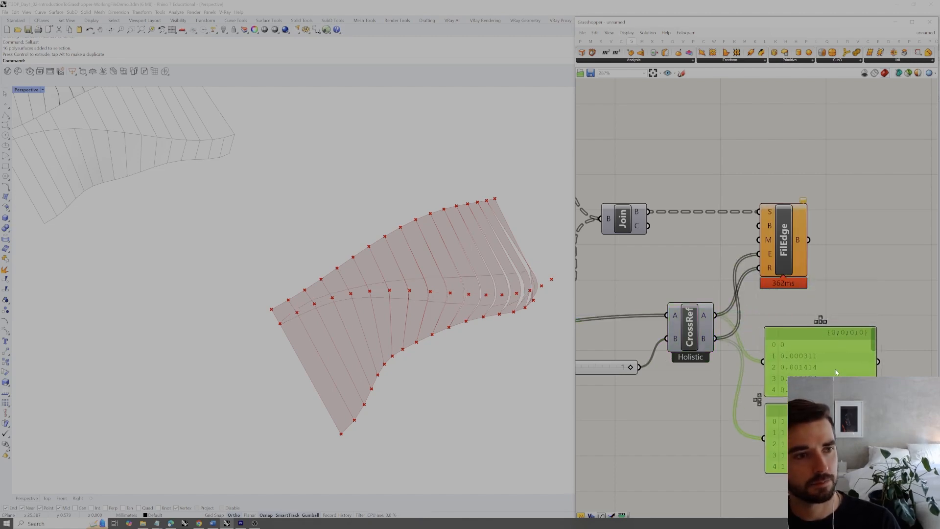
{"action": "left_click", "coordinate": [636, 284]}
{"action": "right_click_drag", "start_coordinate": [486, 319], "coordinate": [457, 309]}
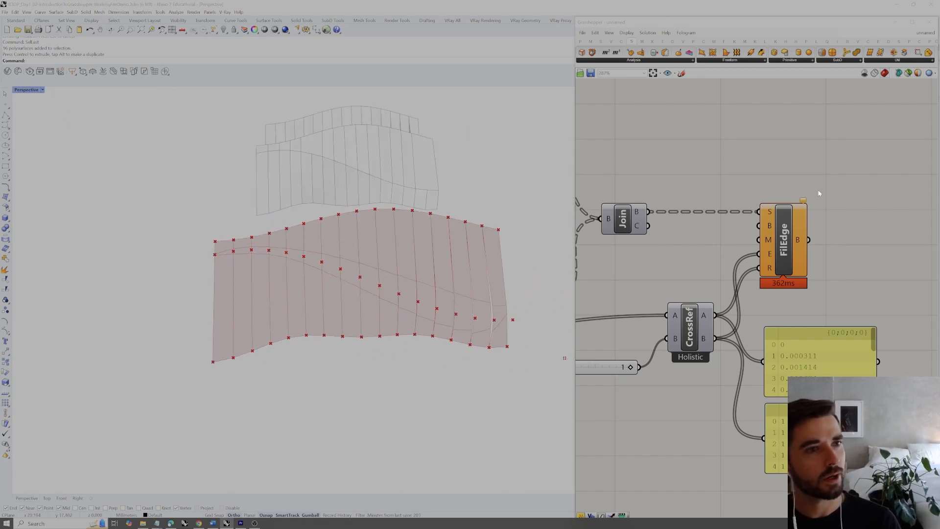
{"action": "mouse_move", "coordinate": [803, 203]}
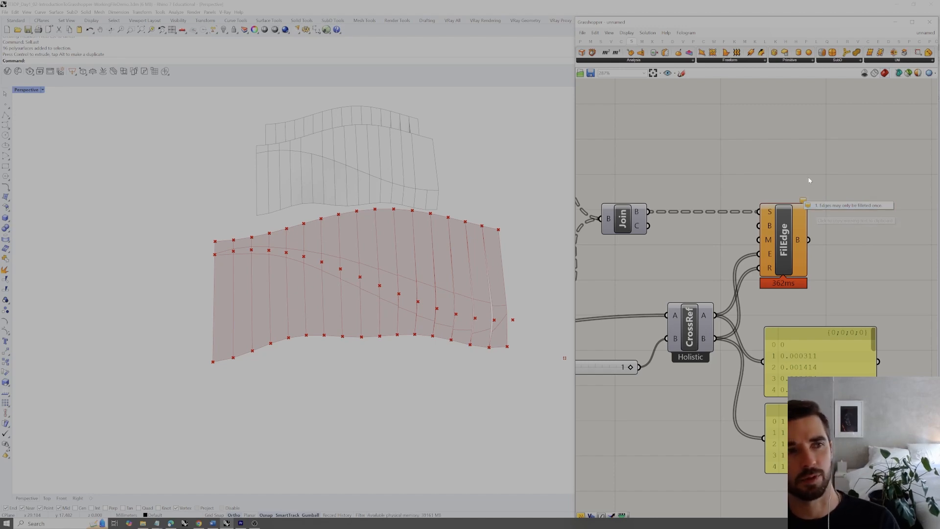
Step: Examine Fillet Edge's inputs and its highlighted preview on the wall from several angles
{"action": "mouse_move", "coordinate": [772, 255]}
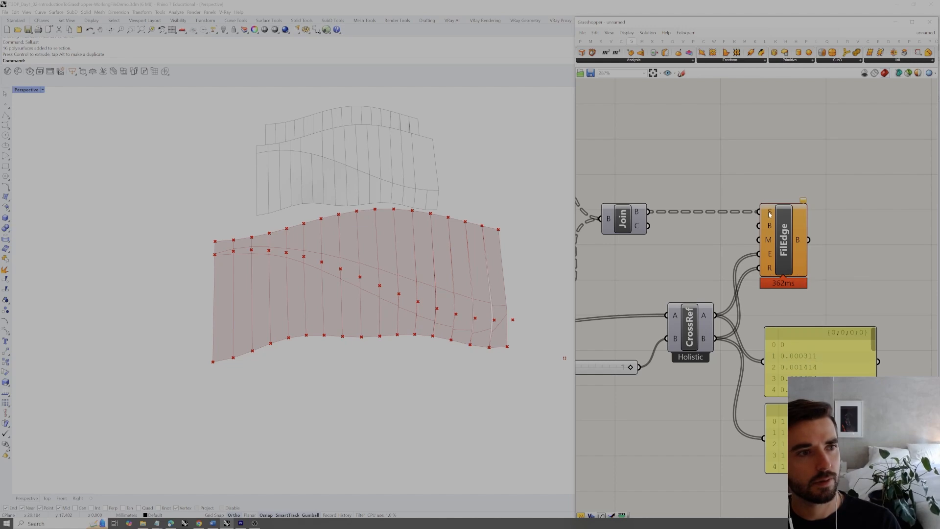
{"action": "right_click_drag", "start_coordinate": [781, 186], "coordinate": [790, 187]}
{"action": "left_click", "coordinate": [798, 241]}
{"action": "right_click_drag", "start_coordinate": [465, 293], "coordinate": [509, 289]}
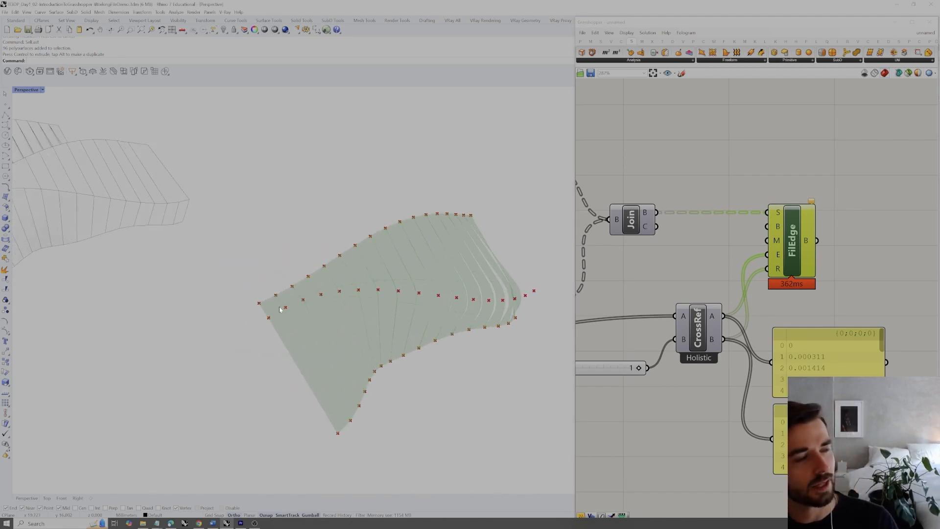
{"action": "right_click_drag", "start_coordinate": [294, 312], "coordinate": [282, 310]}
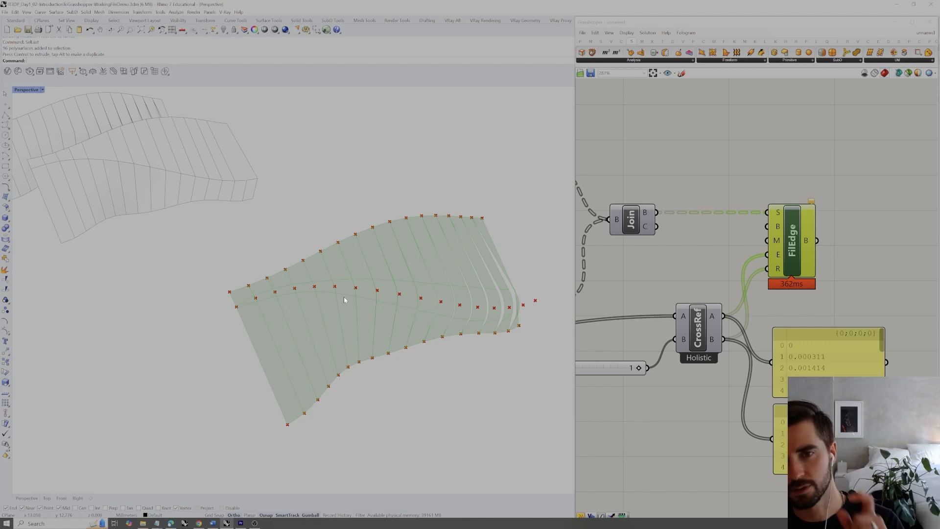
{"action": "right_click_drag", "start_coordinate": [362, 307], "coordinate": [341, 299]}
{"action": "scroll", "coordinate": [237, 256], "scroll_direction": "up", "scroll_amount": 5}
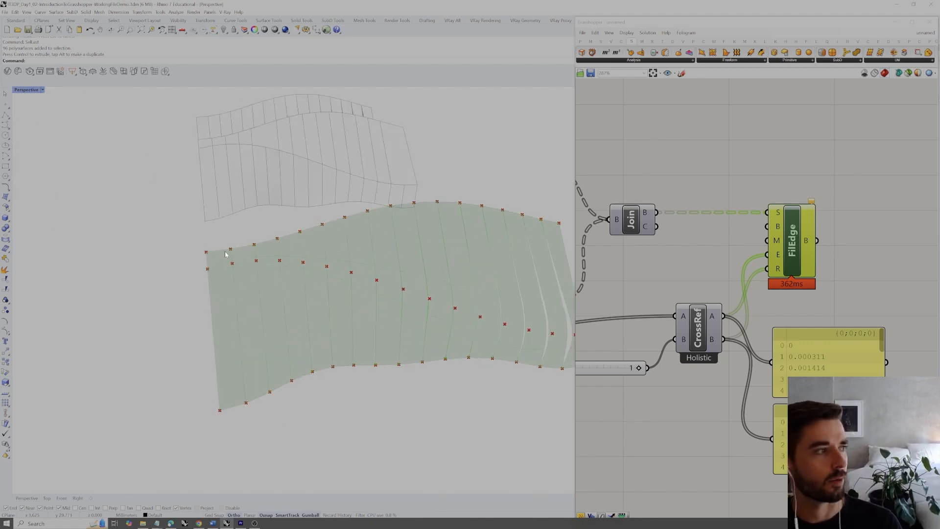
{"action": "scroll", "coordinate": [237, 256], "scroll_direction": "down", "scroll_amount": 5}
{"action": "right_click_drag", "start_coordinate": [264, 259], "coordinate": [389, 302]}
{"action": "left_click", "coordinate": [897, 151]}
Step: Bake Fillet Edge's result, select the baked polysurfaces, move them behind the row of earlier baked walls and zoom to them
{"action": "left_click", "coordinate": [801, 236]}
{"action": "right_click_drag", "start_coordinate": [804, 240], "coordinate": [764, 246]}
{"action": "right_click", "coordinate": [823, 216]}
{"action": "left_click", "coordinate": [840, 249]}
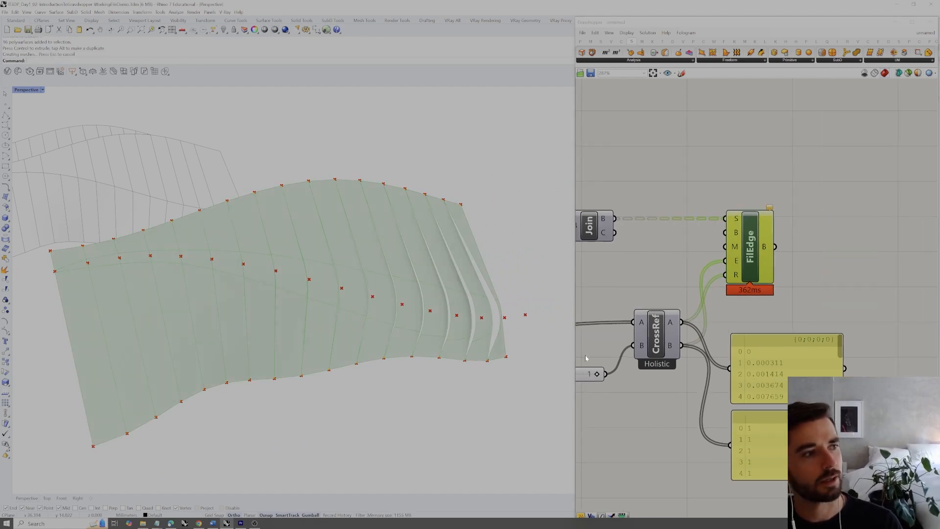
{"action": "type", "text": "SelLast"}
{"action": "key", "text": "Return"}
{"action": "scroll", "coordinate": [537, 338], "scroll_direction": "down", "scroll_amount": 10}
{"action": "right_click_drag", "start_coordinate": [547, 299], "coordinate": [571, 316]}
{"action": "left_click_drag", "start_coordinate": [455, 287], "coordinate": [230, 134]}
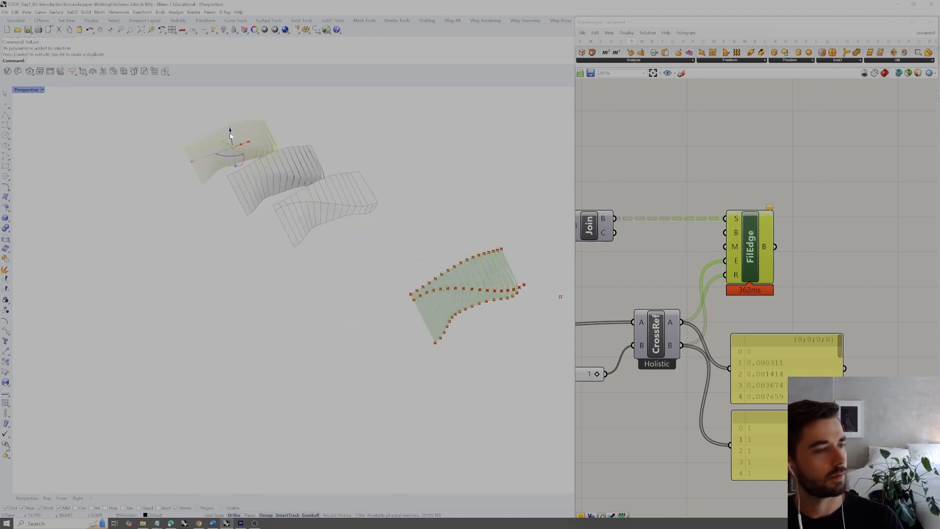
{"action": "key", "text": "Return"}
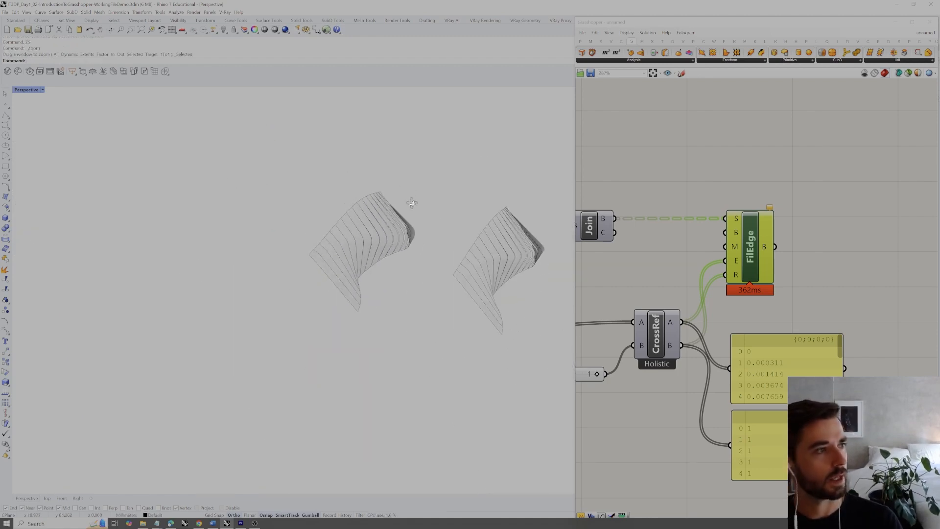
Step: Inspect the newly baked wall's fold fillets from the front and the end, alongside the earlier versions
{"action": "right_click_drag", "start_coordinate": [378, 206], "coordinate": [356, 218]}
{"action": "scroll", "coordinate": [473, 323], "scroll_direction": "up", "scroll_amount": 4}
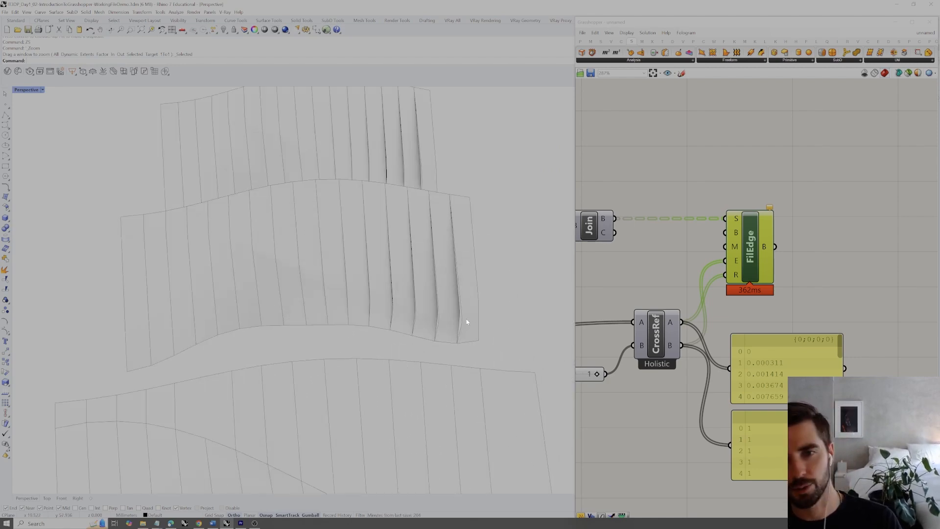
{"action": "right_click_drag", "start_coordinate": [450, 321], "coordinate": [360, 216]}
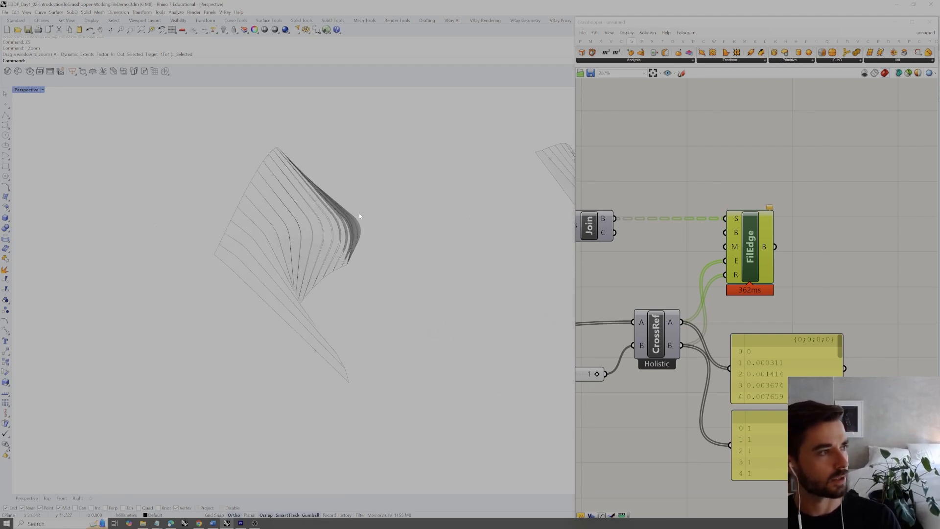
{"action": "right_click_drag", "start_coordinate": [268, 250], "coordinate": [335, 223]}
{"action": "scroll", "coordinate": [335, 223], "scroll_direction": "down", "scroll_amount": 6}
{"action": "right_click_drag", "start_coordinate": [403, 245], "coordinate": [406, 267]}
{"action": "scroll", "coordinate": [501, 354], "scroll_direction": "up", "scroll_amount": 3}
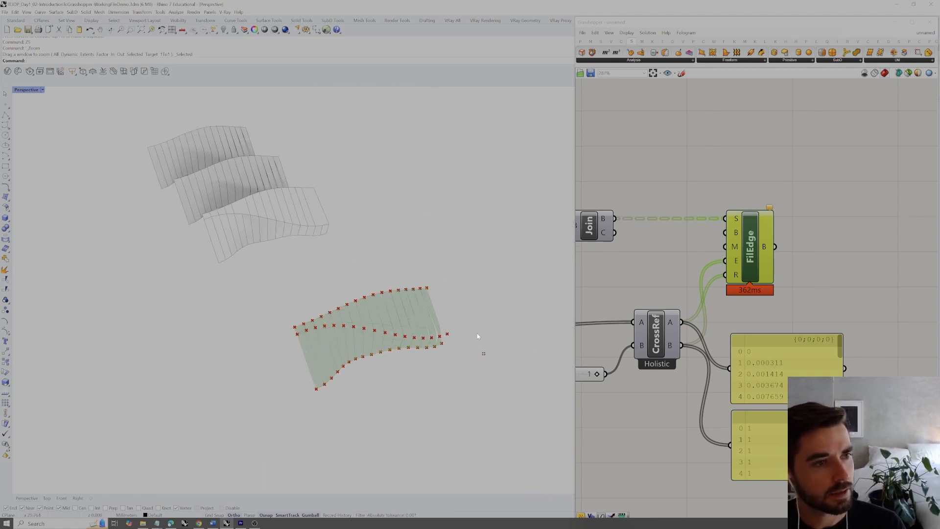
Step: Select the attractor point beyond the wall's end and move it in front of the wall's middle
{"action": "right_click_drag", "start_coordinate": [445, 308], "coordinate": [445, 272]}
{"action": "left_click_drag", "start_coordinate": [492, 272], "coordinate": [446, 305]}
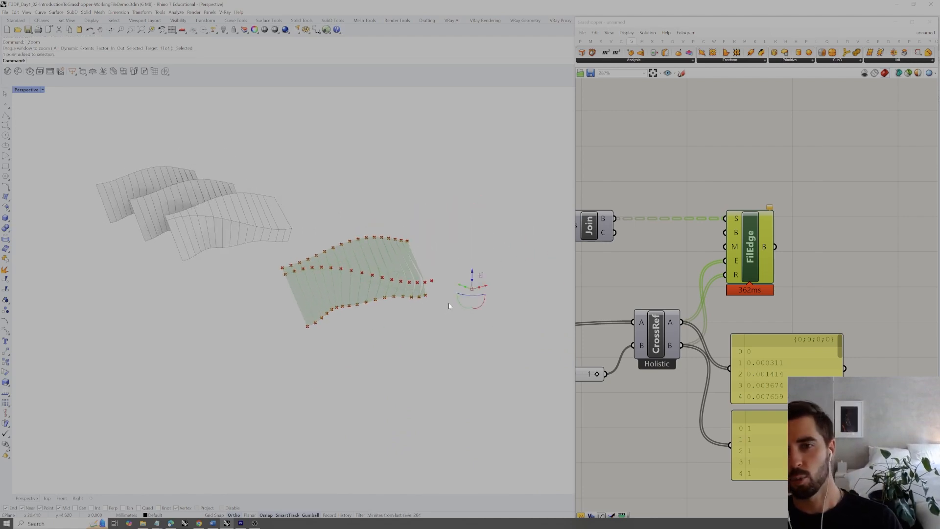
{"action": "right_click_drag", "start_coordinate": [449, 306], "coordinate": [421, 342]}
{"action": "left_click_drag", "start_coordinate": [403, 369], "coordinate": [333, 386]}
{"action": "scroll", "coordinate": [321, 377], "scroll_direction": "up", "scroll_amount": 5}
{"action": "right_click_drag", "start_coordinate": [321, 376], "coordinate": [343, 369]}
{"action": "left_click_drag", "start_coordinate": [465, 343], "coordinate": [410, 364]}
{"action": "mouse_move", "coordinate": [418, 326]}
{"action": "right_mouse_down"}
{"action": "mouse_move", "coordinate": [468, 313]}
{"action": "mouse_move", "coordinate": [425, 311]}
{"action": "right_mouse_up"}
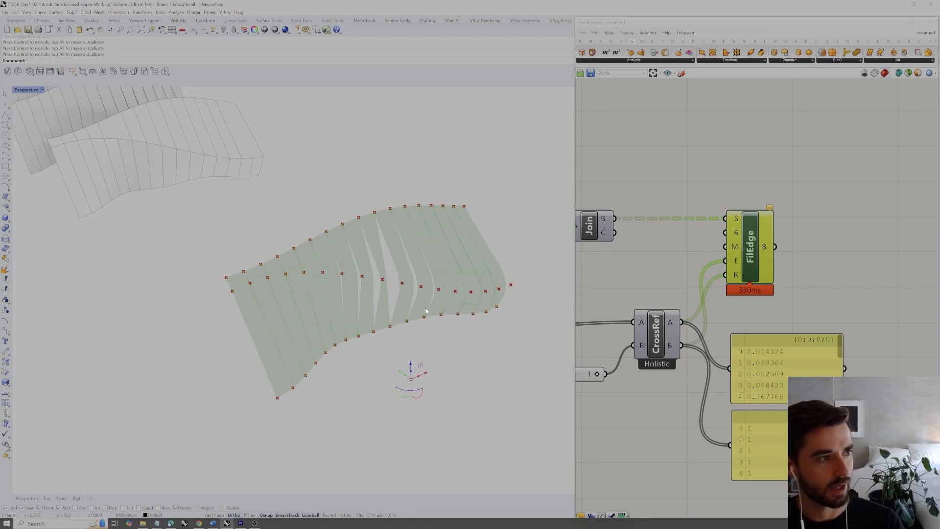
Step: Try further attractor positions in front of the wall, and place the point close to the lower edge at mid-length
{"action": "left_click_drag", "start_coordinate": [428, 373], "coordinate": [386, 394]}
{"action": "right_click_drag", "start_coordinate": [387, 385], "coordinate": [447, 374]}
{"action": "left_click_drag", "start_coordinate": [461, 375], "coordinate": [475, 373]}
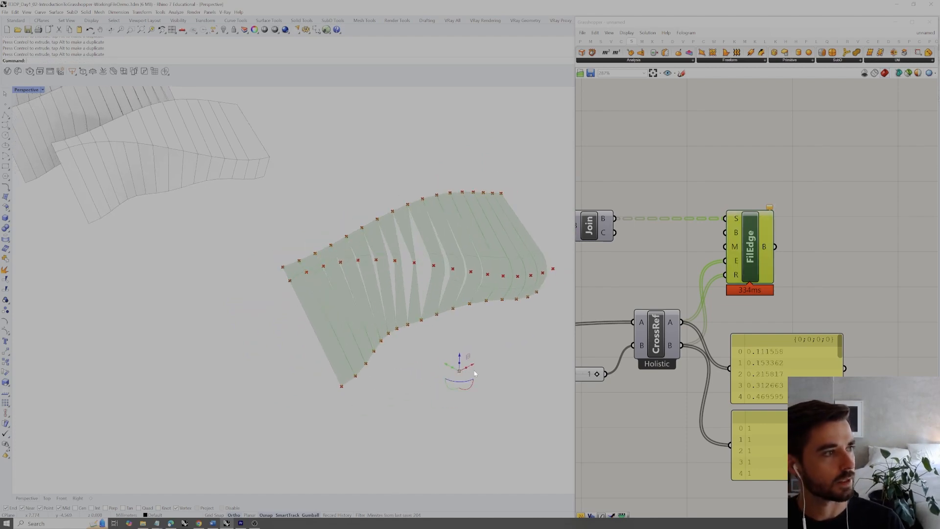
{"action": "right_click_drag", "start_coordinate": [470, 325], "coordinate": [481, 365]}
{"action": "left_click_drag", "start_coordinate": [538, 392], "coordinate": [466, 379]}
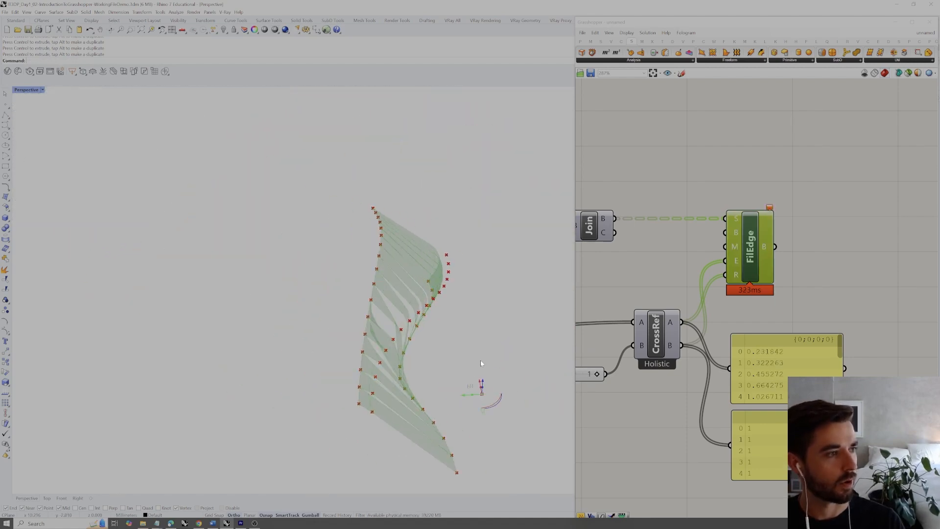
{"action": "right_click_drag", "start_coordinate": [481, 362], "coordinate": [453, 375]}
{"action": "left_click_drag", "start_coordinate": [354, 445], "coordinate": [336, 384]}
{"action": "right_click_drag", "start_coordinate": [336, 384], "coordinate": [487, 347]}
{"action": "type", "text": "ZS"}
{"action": "key", "text": "Return"}
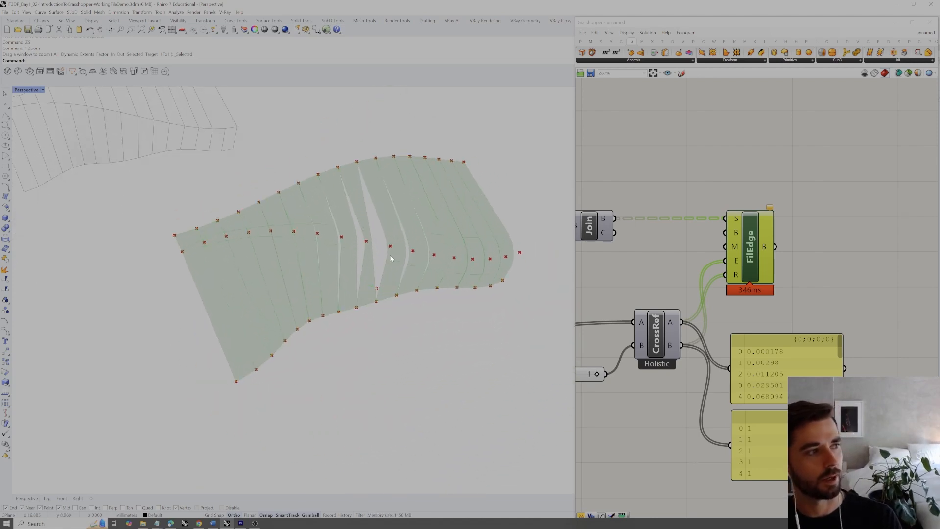
Step: Bake the updated filleted wall, select its polysurfaces, move them to the back of the baked row and zoom to them
{"action": "right_click_drag", "start_coordinate": [536, 289], "coordinate": [474, 292]}
{"action": "scroll", "coordinate": [474, 294], "scroll_direction": "down", "scroll_amount": 6}
{"action": "type", "text": "SelLast"}
{"action": "key", "text": "Return"}
{"action": "scroll", "coordinate": [481, 295], "scroll_direction": "down", "scroll_amount": 13}
{"action": "left_click_drag", "start_coordinate": [456, 277], "coordinate": [356, 183]}
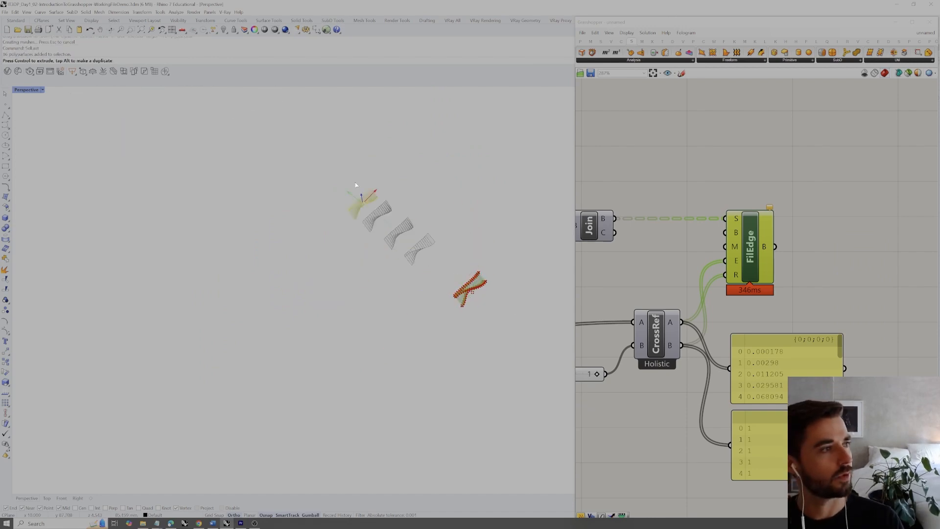
{"action": "type", "text": "zs"}
{"action": "key", "text": "Return"}
Step: Compare the four baked walls from several angles, checking how the openings and fold fillets differ
{"action": "mouse_move", "coordinate": [390, 223]}
{"action": "right_mouse_down"}
{"action": "mouse_move", "coordinate": [434, 267]}
{"action": "mouse_move", "coordinate": [428, 252]}
{"action": "mouse_move", "coordinate": [438, 229]}
{"action": "mouse_move", "coordinate": [449, 246]}
{"action": "mouse_move", "coordinate": [377, 269]}
{"action": "mouse_move", "coordinate": [424, 272]}
{"action": "mouse_move", "coordinate": [349, 268]}
{"action": "right_mouse_up"}
{"action": "scroll", "coordinate": [436, 267], "scroll_direction": "up", "scroll_amount": 5}
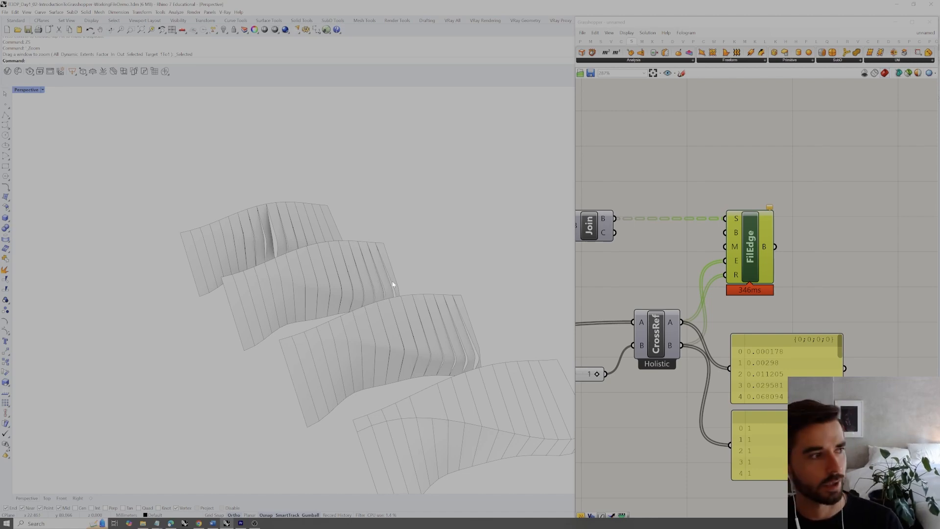
{"action": "right_click_drag", "start_coordinate": [365, 289], "coordinate": [314, 212]}
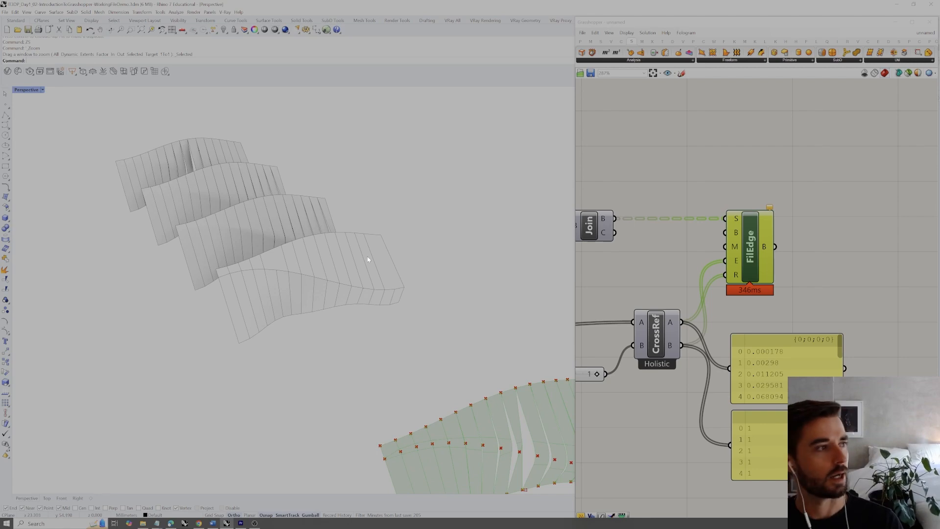
{"action": "scroll", "coordinate": [367, 257], "scroll_direction": "down", "scroll_amount": 4}
{"action": "right_click_drag", "start_coordinate": [416, 285], "coordinate": [434, 311]}
{"action": "right_click_drag", "start_coordinate": [276, 218], "coordinate": [348, 260], "text": "shift"}
{"action": "scroll", "coordinate": [348, 255], "scroll_direction": "up", "scroll_amount": 8}
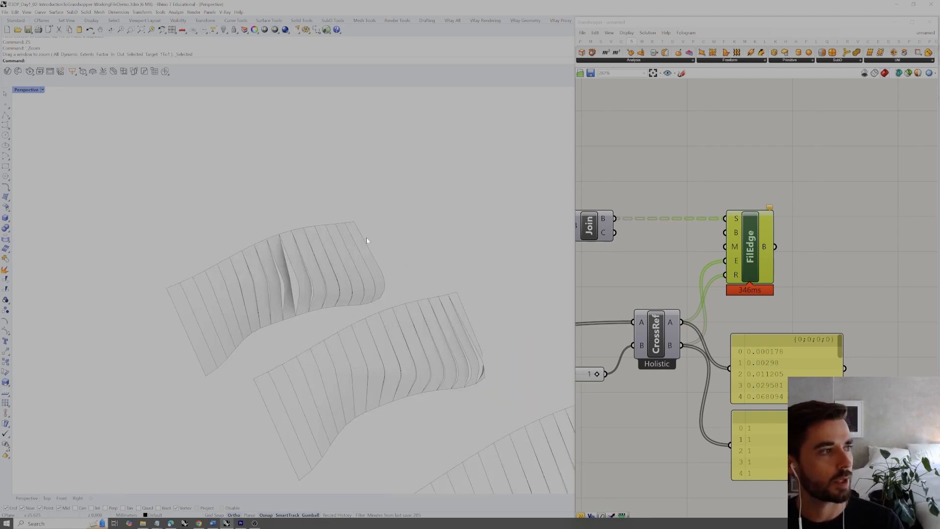
Step: Inspect individual strips of the rearmost baked wall, zooming to its curved end strip and checking the opposite end
{"action": "left_click", "coordinate": [364, 254]}
{"action": "key", "text": "Return"}
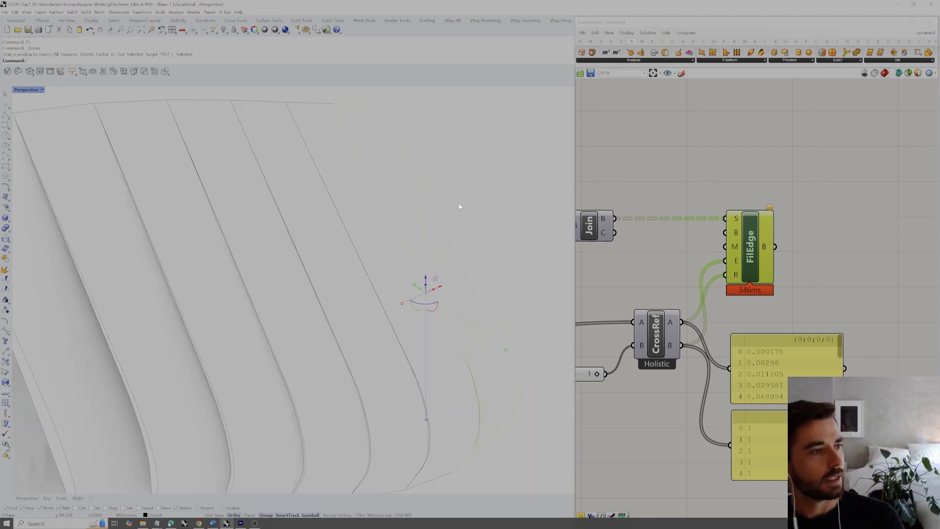
{"action": "left_click", "coordinate": [395, 245]}
{"action": "right_click_drag", "start_coordinate": [510, 189], "coordinate": [448, 235]}
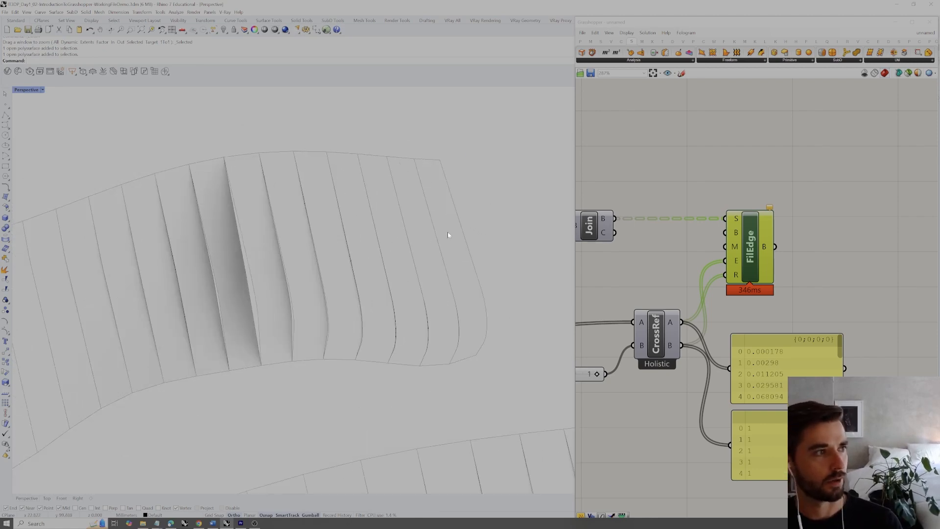
{"action": "right_click_drag", "start_coordinate": [449, 196], "coordinate": [364, 169]}
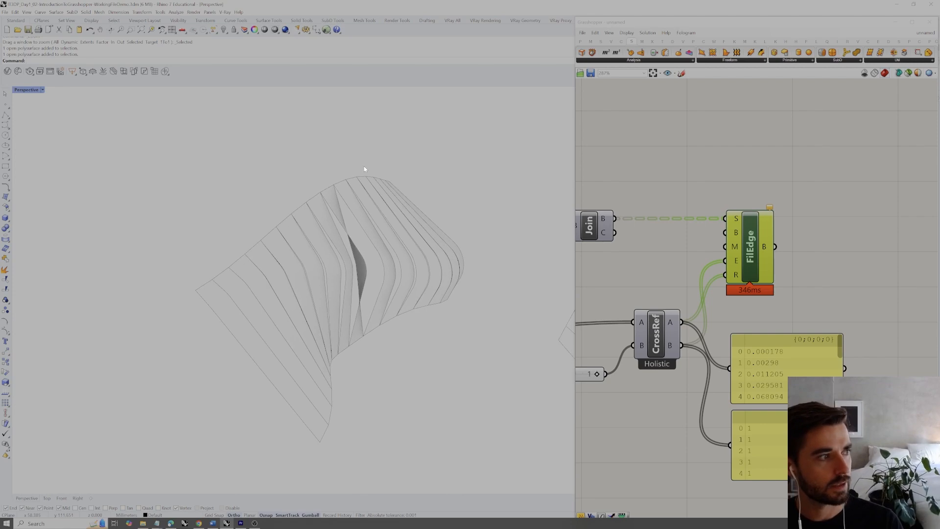
{"action": "left_click", "coordinate": [226, 314]}
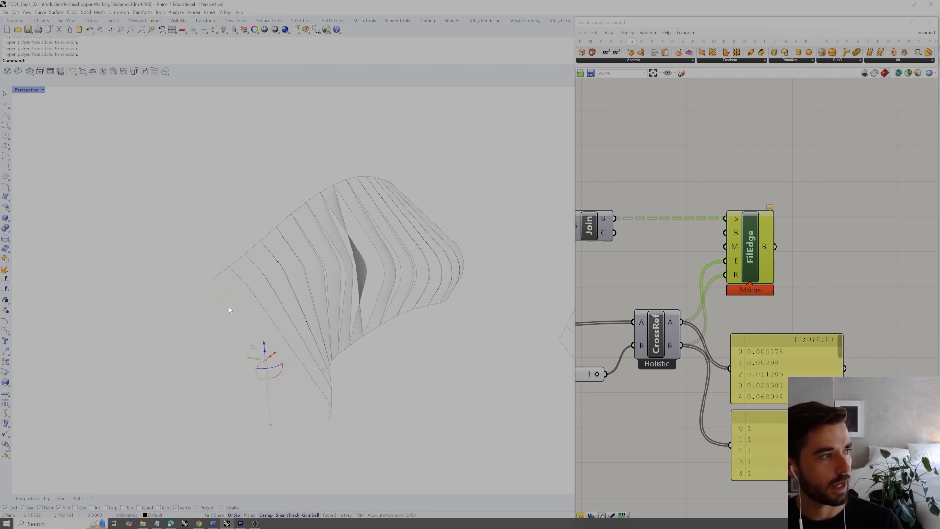
{"action": "left_click", "coordinate": [456, 341]}
{"action": "right_click_drag", "start_coordinate": [456, 342], "coordinate": [421, 343]}
Step: Unroll the end strip at the curved end of the rearmost baked wall into a flat pattern
{"action": "left_click", "coordinate": [464, 271]}
{"action": "right_click_drag", "start_coordinate": [469, 277], "coordinate": [483, 294], "text": "shift"}
{"action": "left_click", "coordinate": [443, 197]}
{"action": "left_click", "coordinate": [429, 222]}
{"action": "key", "text": "Return"}
{"action": "key", "text": "Return"}
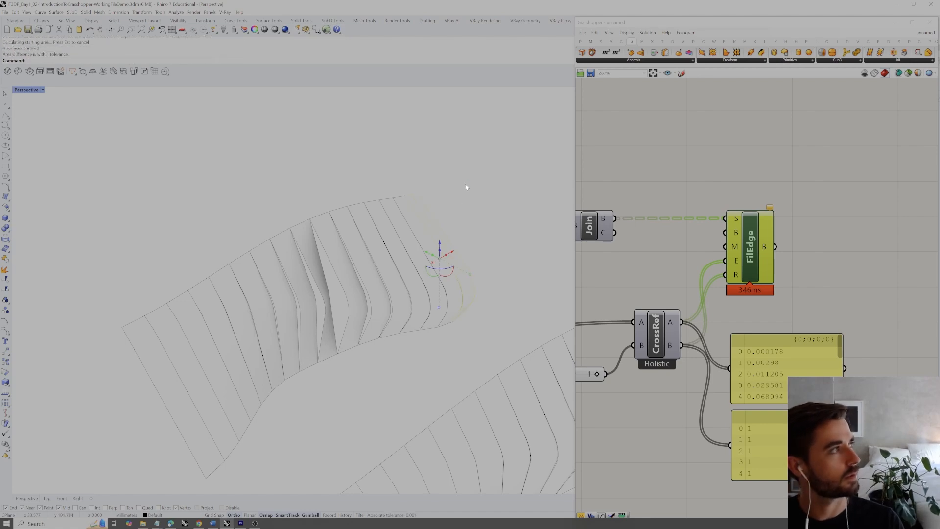
Step: Locate the unrolled strip beside the Grasshopper preview wall, zoom to it and examine its flat outline
{"action": "scroll", "coordinate": [411, 169], "scroll_direction": "down", "scroll_amount": 9}
{"action": "left_click", "coordinate": [449, 170]}
{"action": "scroll", "coordinate": [449, 173], "scroll_direction": "down", "scroll_amount": 4}
{"action": "scroll", "coordinate": [467, 217], "scroll_direction": "down", "scroll_amount": 5}
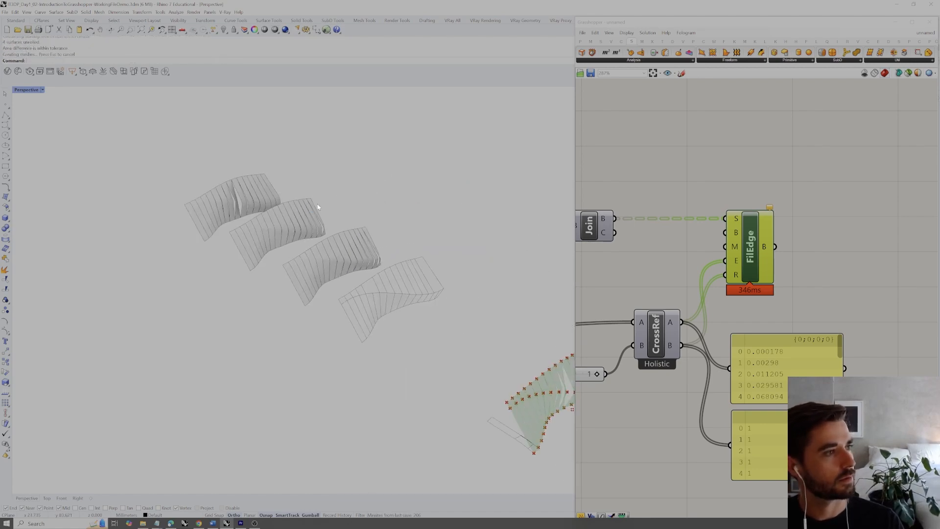
{"action": "left_click", "coordinate": [399, 306]}
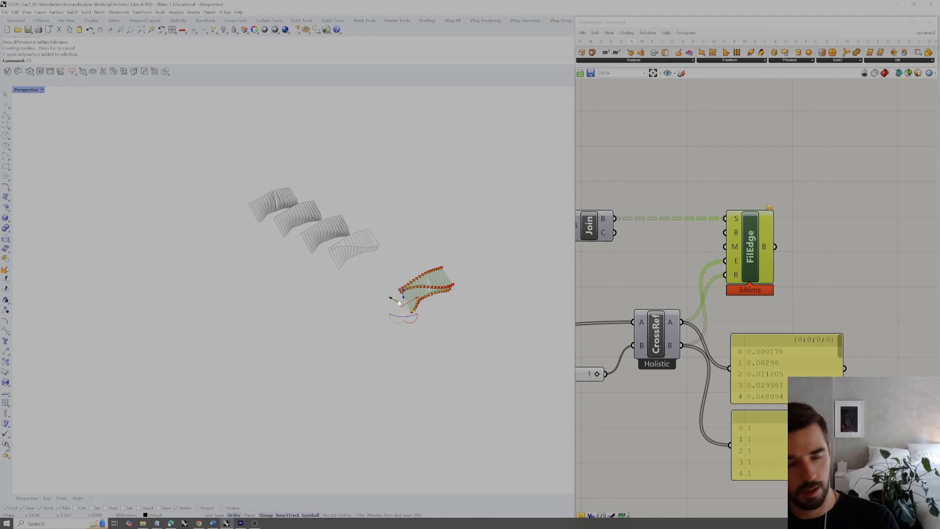
{"action": "type", "text": "ZS"}
{"action": "key", "text": "Return"}
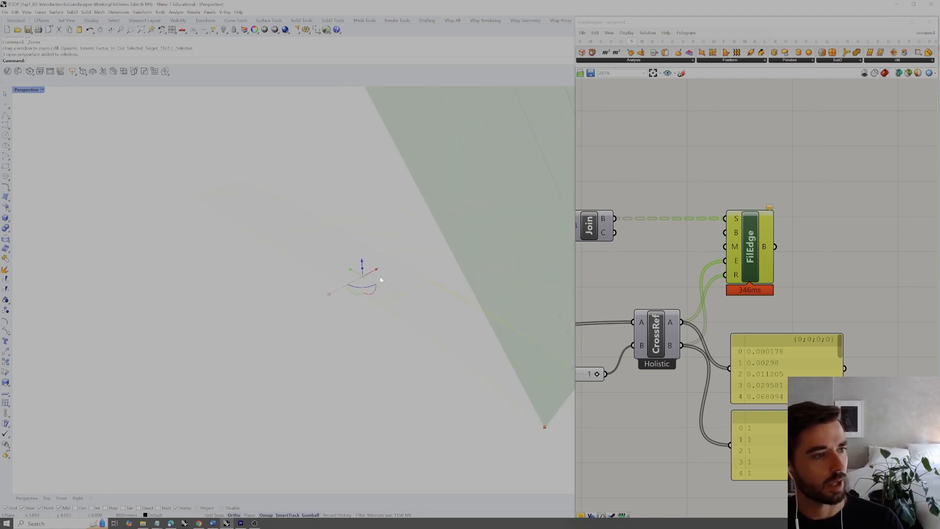
{"action": "scroll", "coordinate": [381, 280], "scroll_direction": "down", "scroll_amount": 4}
{"action": "right_click_drag", "start_coordinate": [381, 312], "coordinate": [451, 342]}
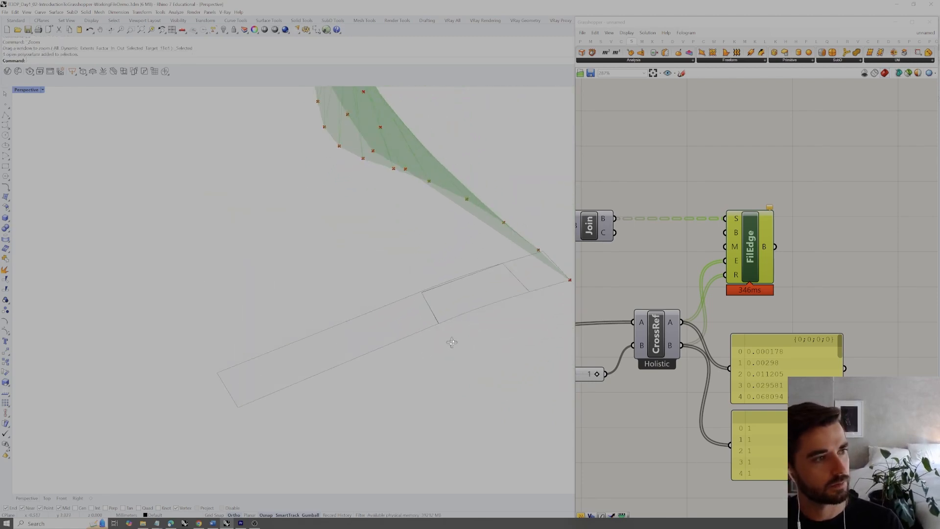
{"action": "right_click_drag", "start_coordinate": [452, 343], "coordinate": [460, 340]}
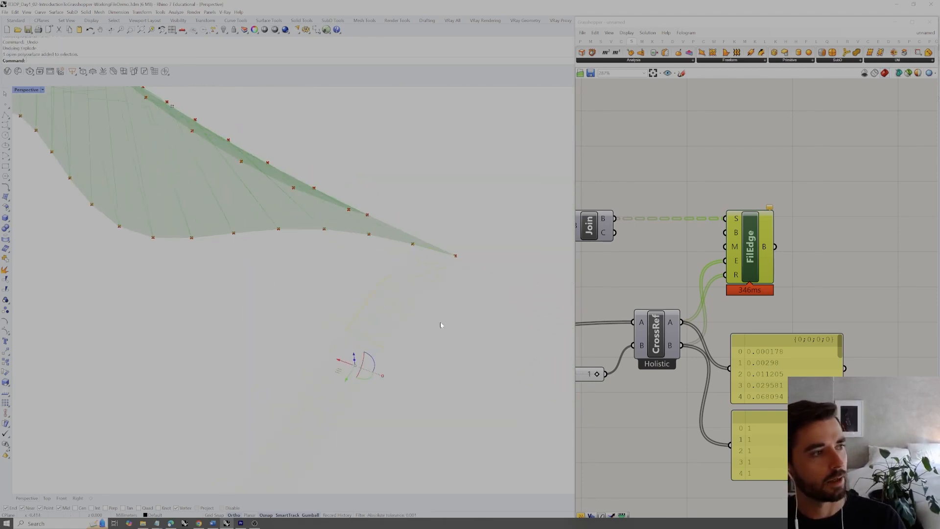
Step: Examine the unrolled strip's fold and fillet lines up close, and view it together with the preview and baked walls
{"action": "left_click", "coordinate": [439, 326]}
{"action": "right_click_drag", "start_coordinate": [433, 285], "coordinate": [421, 277]}
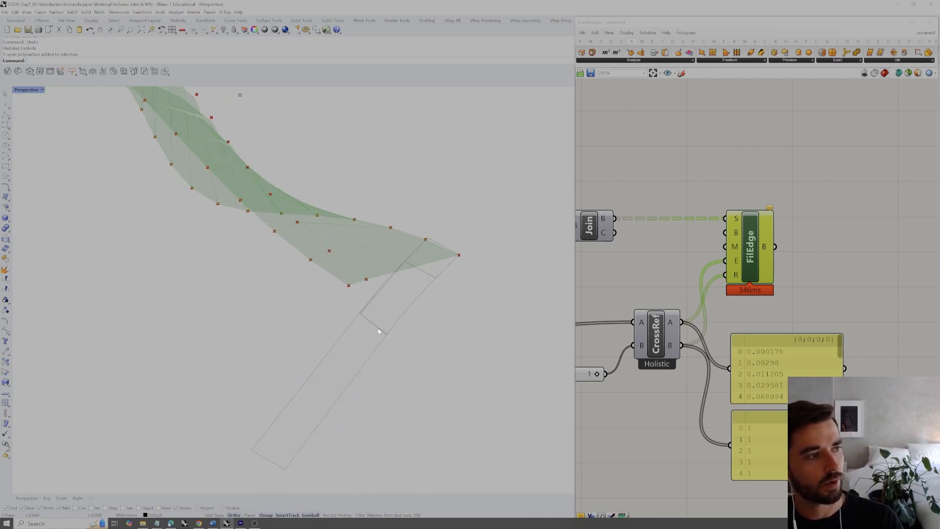
{"action": "scroll", "coordinate": [363, 318], "scroll_direction": "up", "scroll_amount": 4}
{"action": "scroll", "coordinate": [509, 238], "scroll_direction": "down", "scroll_amount": 5}
{"action": "right_click_drag", "start_coordinate": [509, 238], "coordinate": [428, 264]}
{"action": "scroll", "coordinate": [428, 264], "scroll_direction": "down", "scroll_amount": 4}
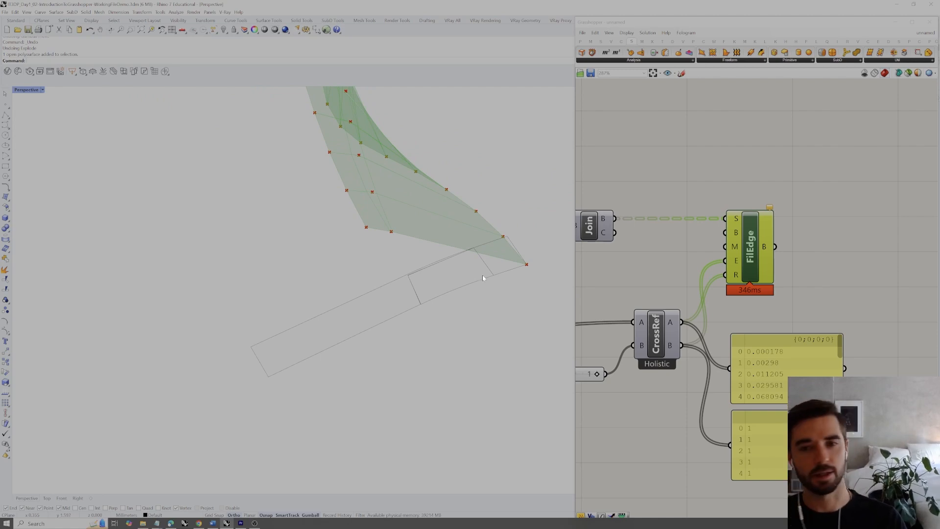
{"action": "scroll", "coordinate": [482, 277], "scroll_direction": "down", "scroll_amount": 4}
{"action": "right_click_drag", "start_coordinate": [477, 271], "coordinate": [426, 264]}
{"action": "scroll", "coordinate": [426, 265], "scroll_direction": "down", "scroll_amount": 8}
{"action": "right_click_drag", "start_coordinate": [523, 244], "coordinate": [521, 231]}
{"action": "right_click_drag", "start_coordinate": [521, 232], "coordinate": [468, 246], "text": "shift"}
{"action": "right_click_drag", "start_coordinate": [468, 245], "coordinate": [466, 269]}
{"action": "scroll", "coordinate": [460, 232], "scroll_direction": "up", "scroll_amount": 4}
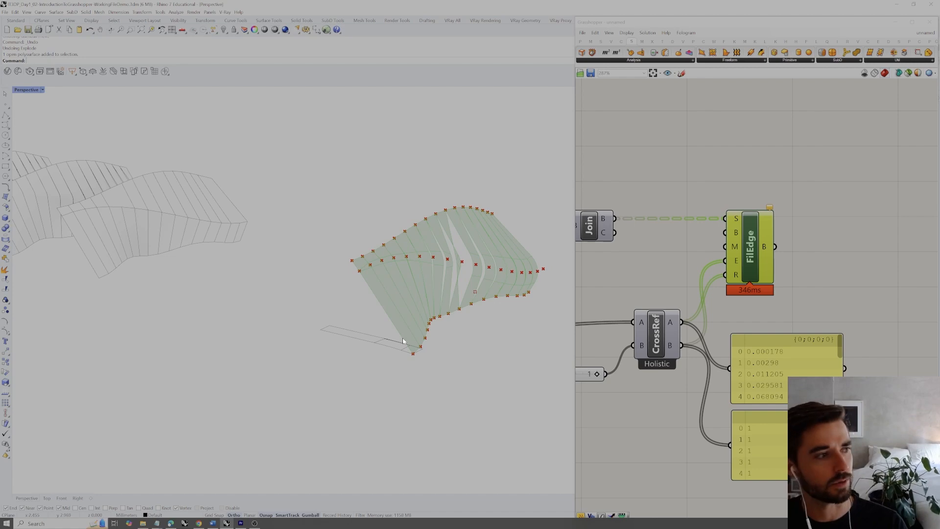
{"action": "right_click_drag", "start_coordinate": [389, 339], "coordinate": [370, 342]}
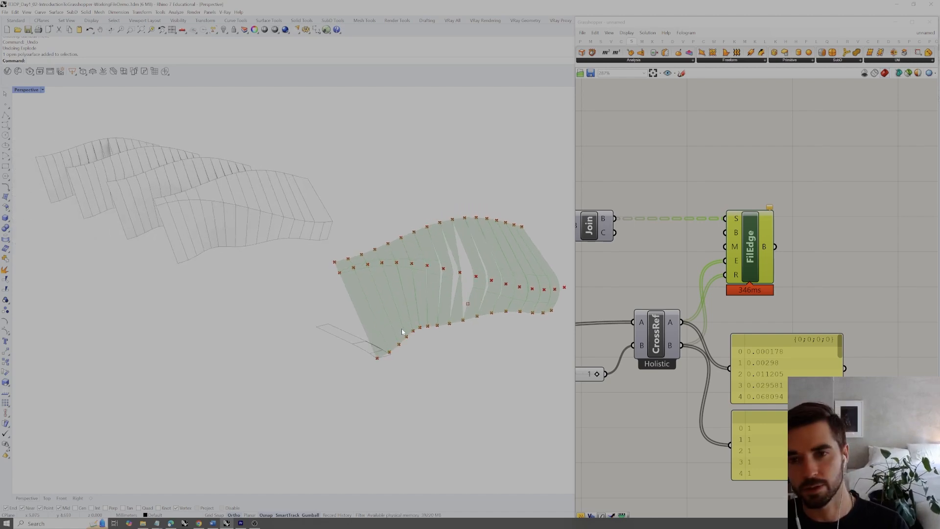